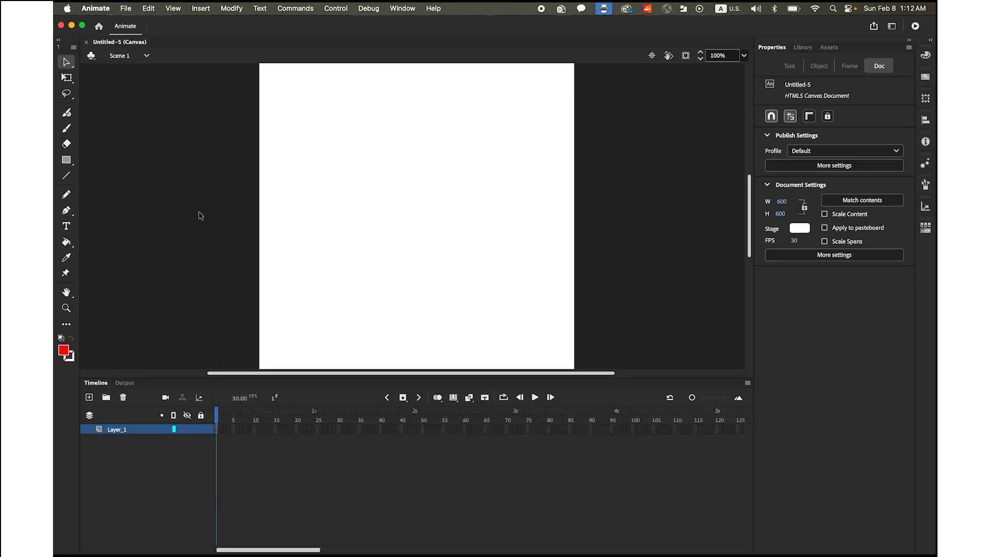
Draw a red circle about 106 px in diameter near the stage's upper-left corner with the Oval tool
click(66, 162)
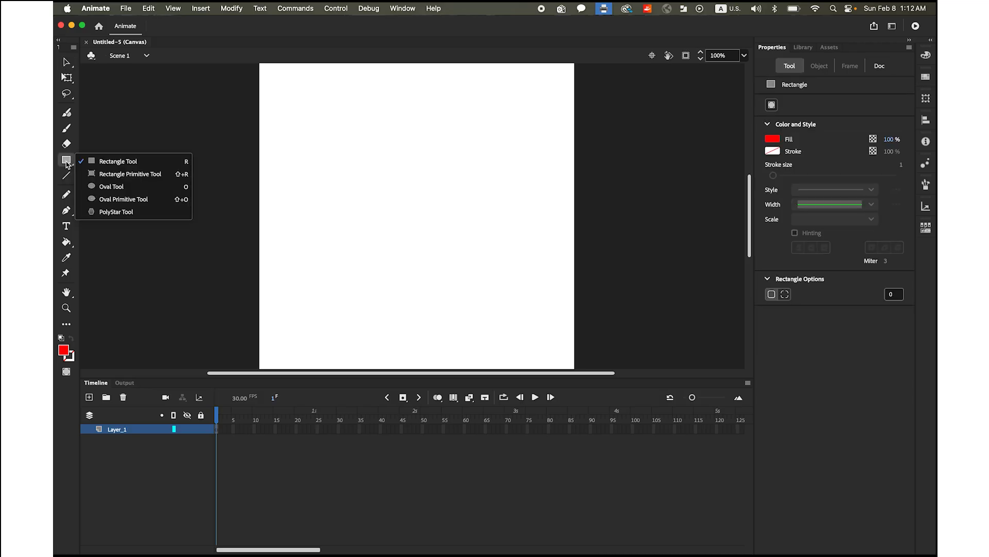
click(105, 186)
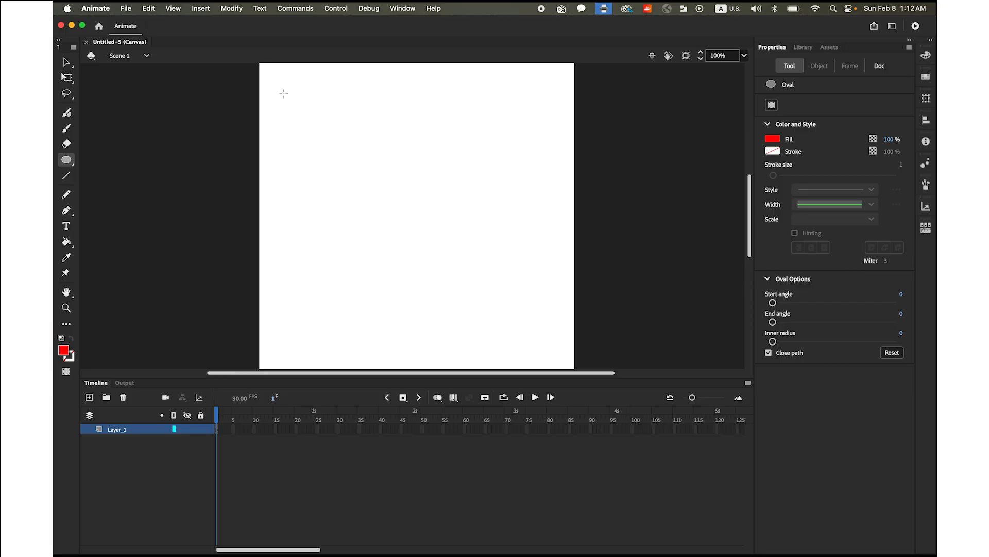
drag(295, 98, 351, 153)
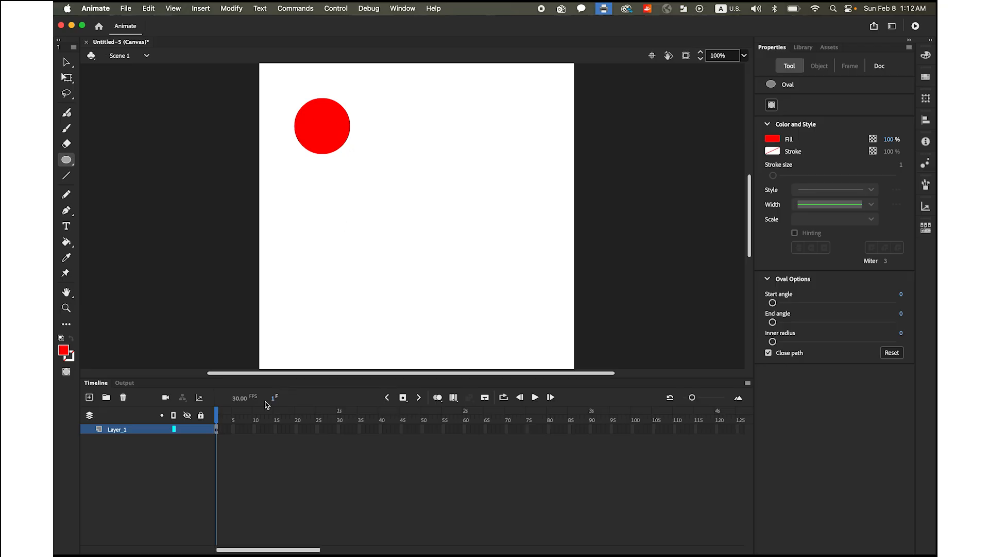
Create a motion tween for the circle from frame 1 of Layer_1
click(217, 431)
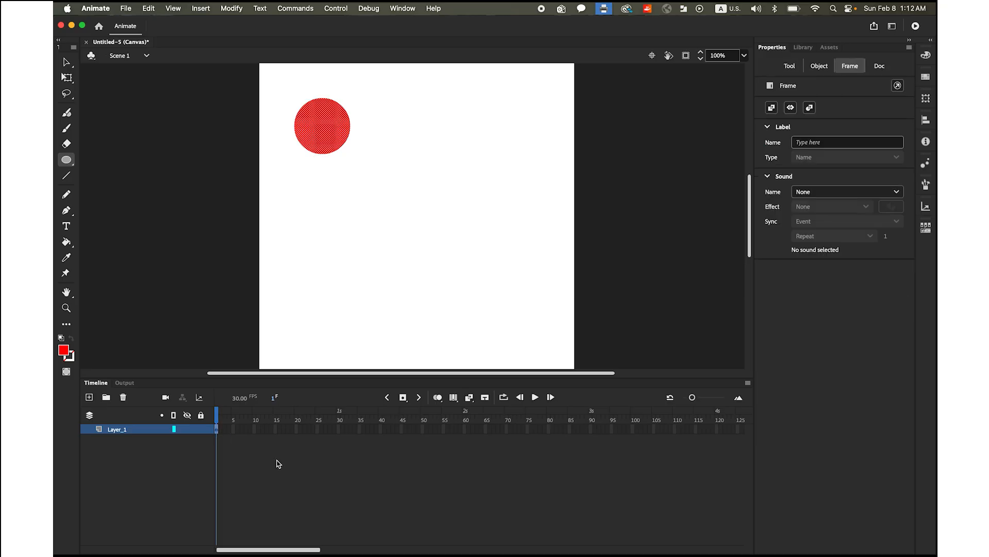
click(200, 7)
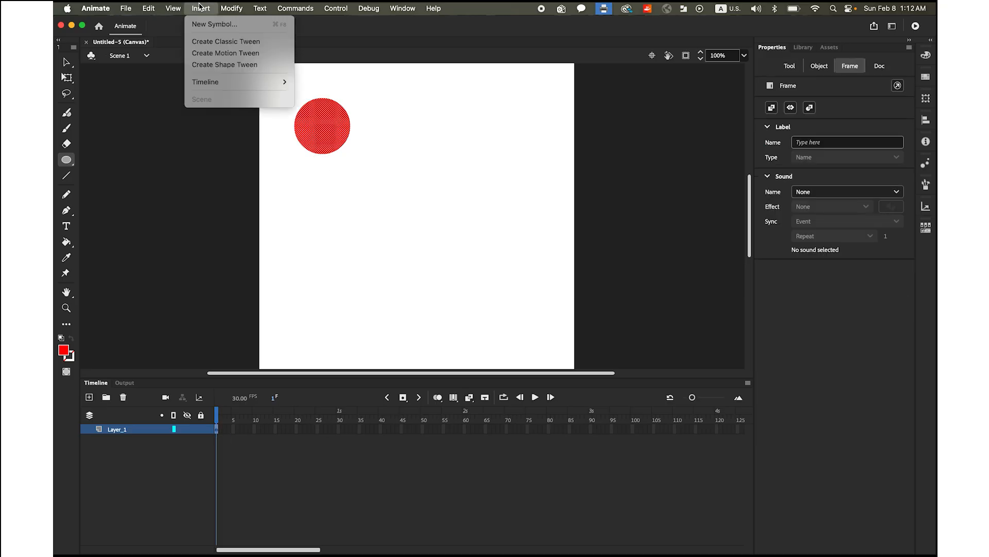
click(239, 59)
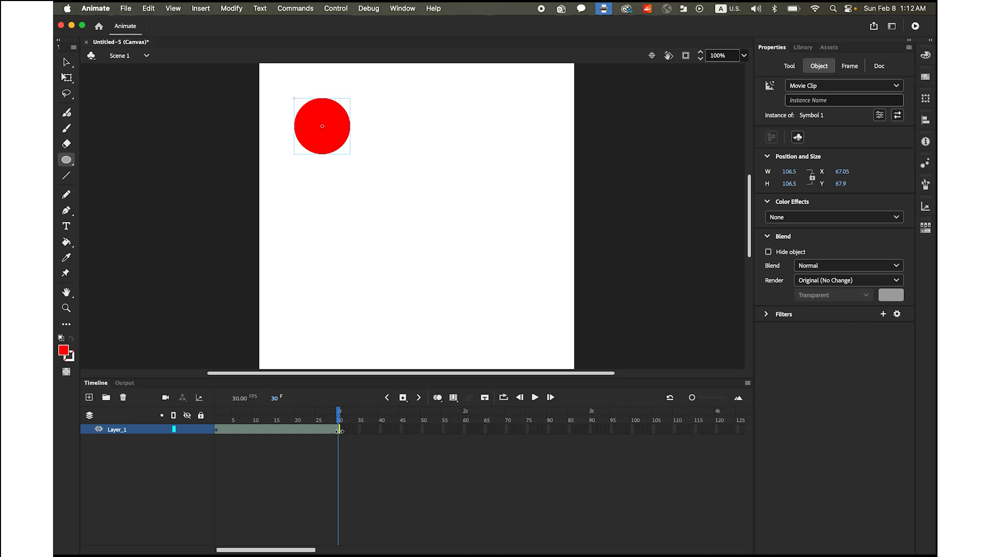
Insert a keyframe at frame 30 of the Layer_1 motion tween
mouse_move(339, 421)
mouse_down()
mouse_move(323, 416)
mouse_move(343, 419)
mouse_up()
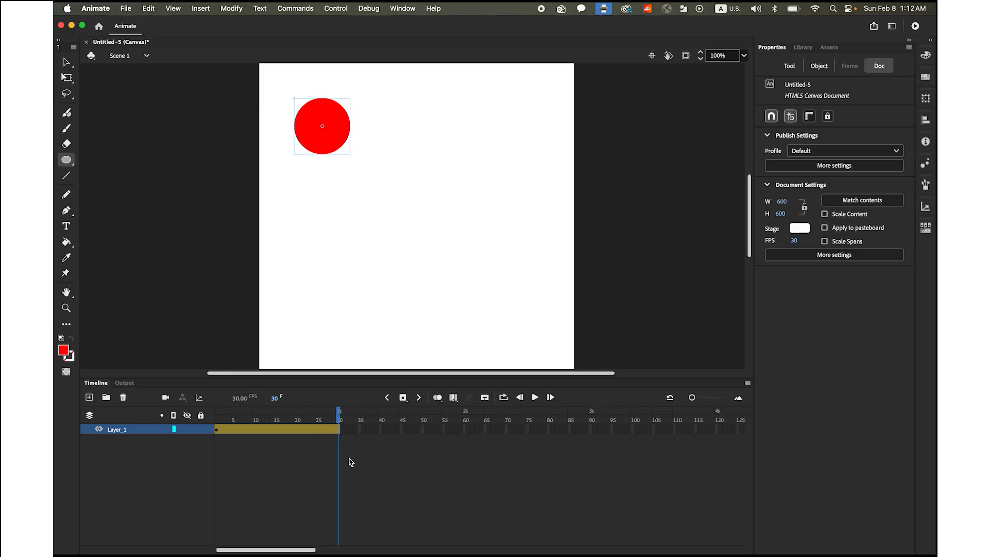
click(339, 433)
click(404, 398)
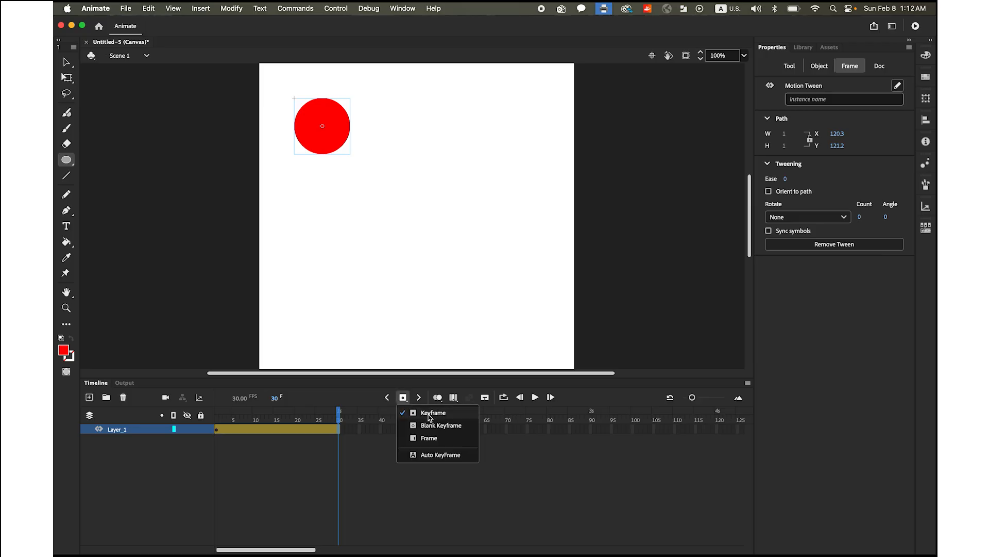
click(406, 400)
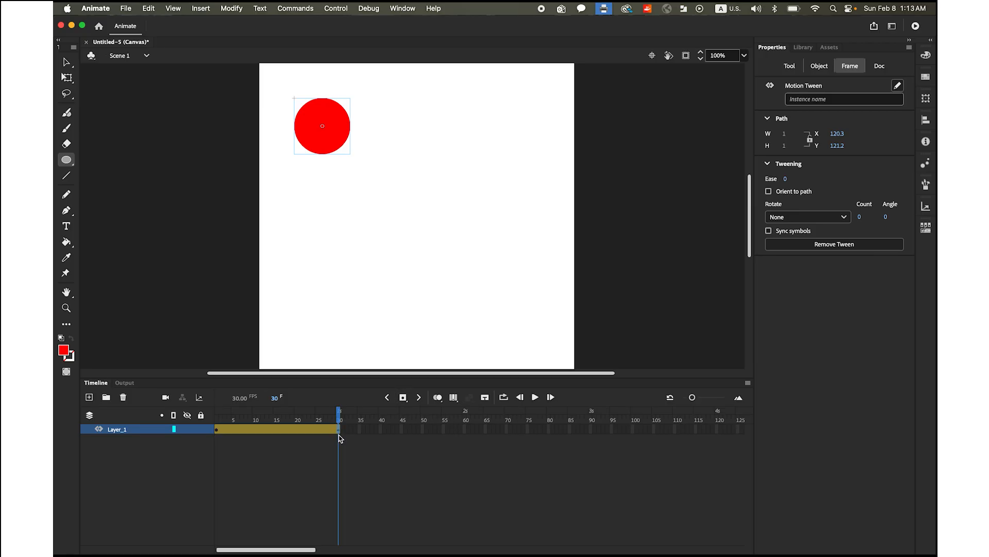
At frame 30, move the circle to the stage's lower-right corner, at about X 442, Y 434
click(330, 418)
drag(331, 418, 321, 418)
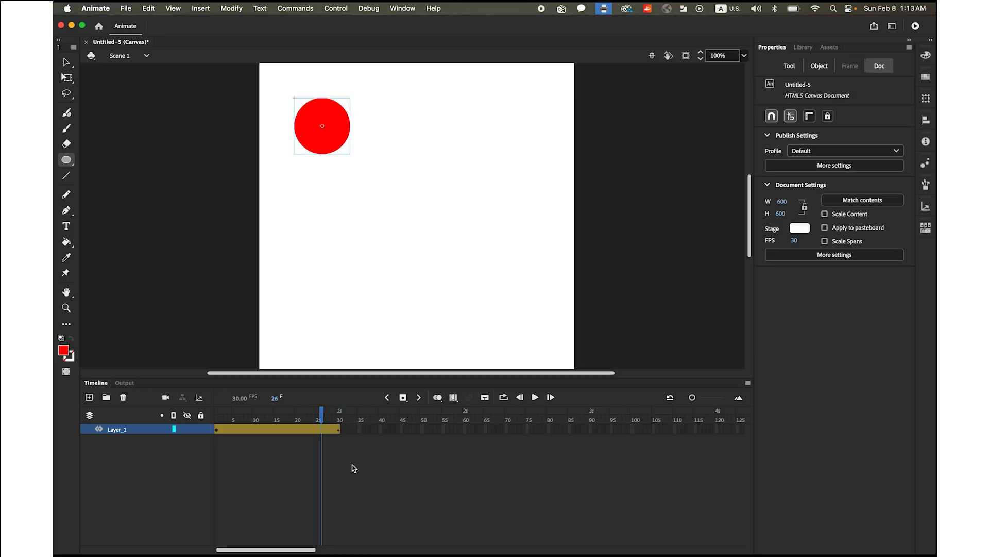
drag(322, 416, 340, 441)
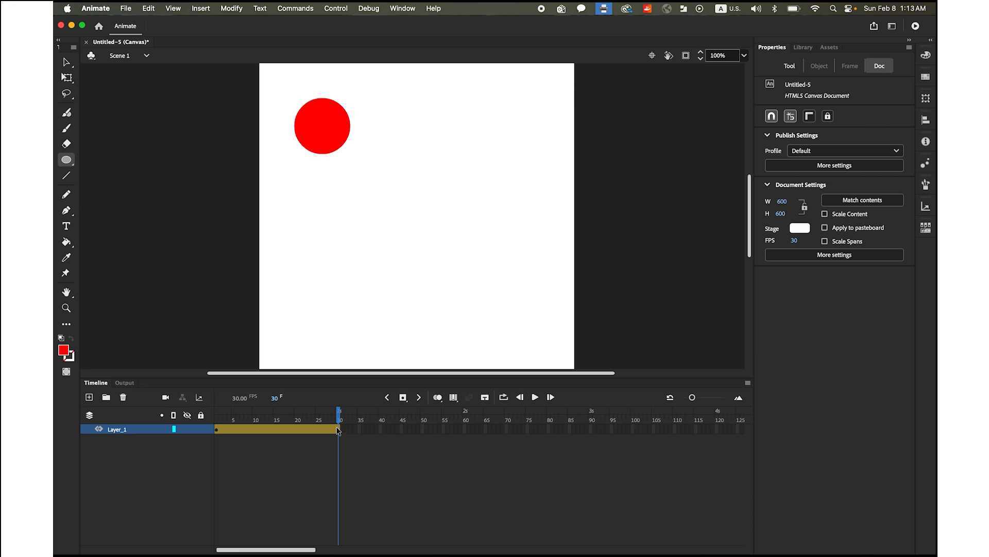
drag(341, 420, 339, 420)
click(65, 62)
drag(334, 146, 521, 328)
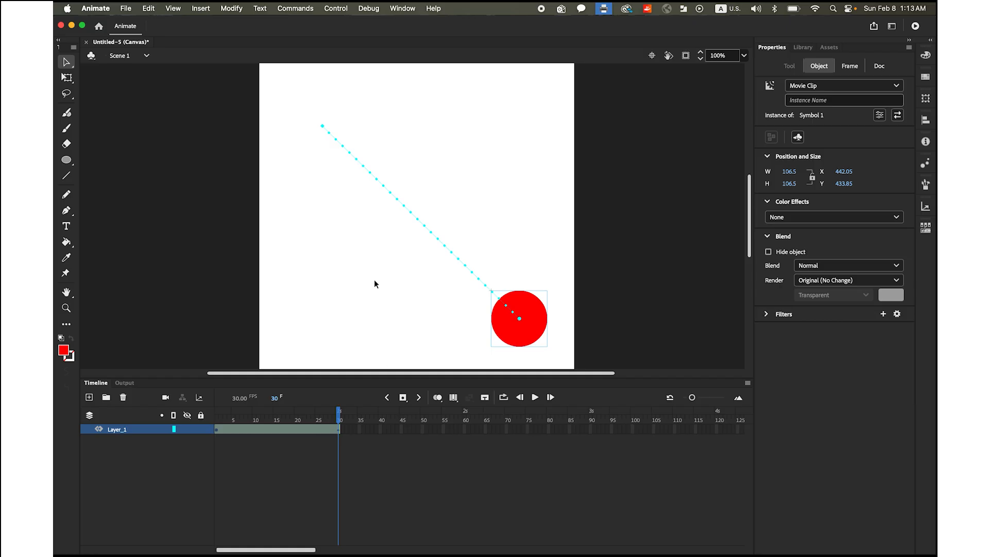
Play the circle's straight-line animation and test the movie in the browser
click(535, 398)
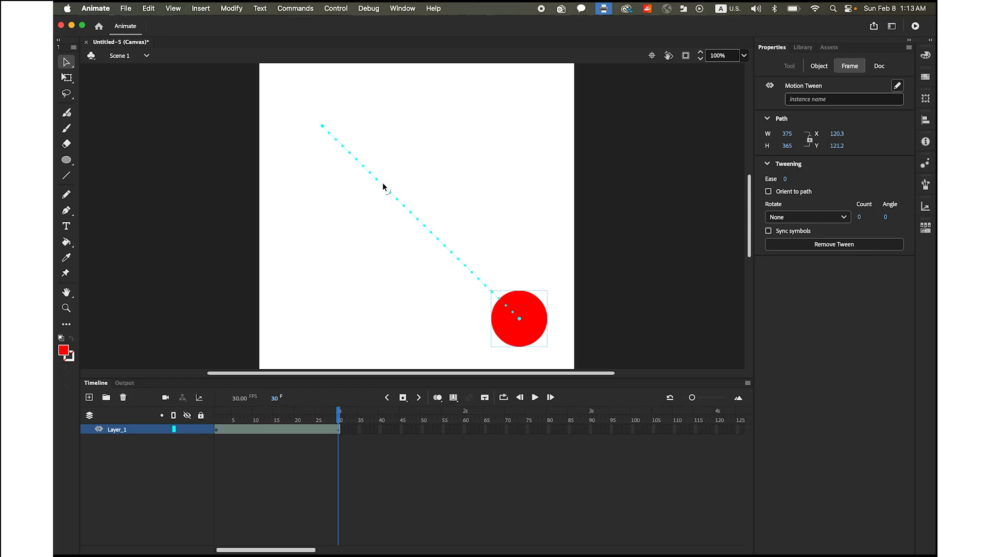
click(337, 9)
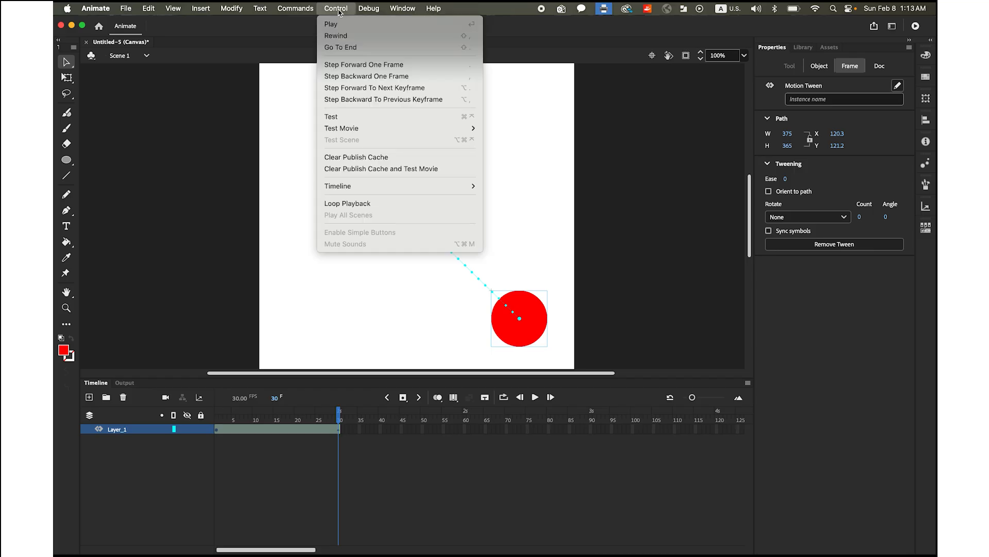
mouse_move(376, 130)
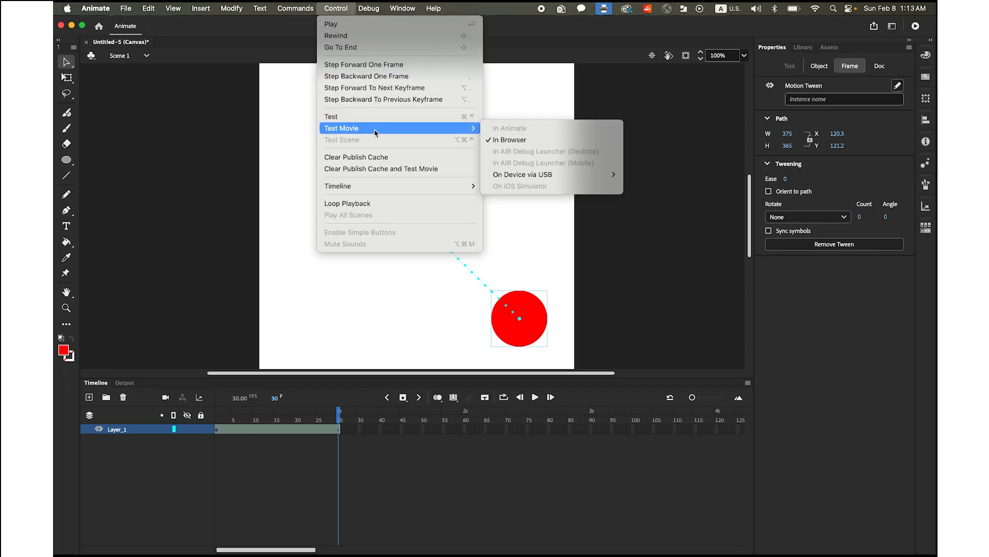
click(537, 140)
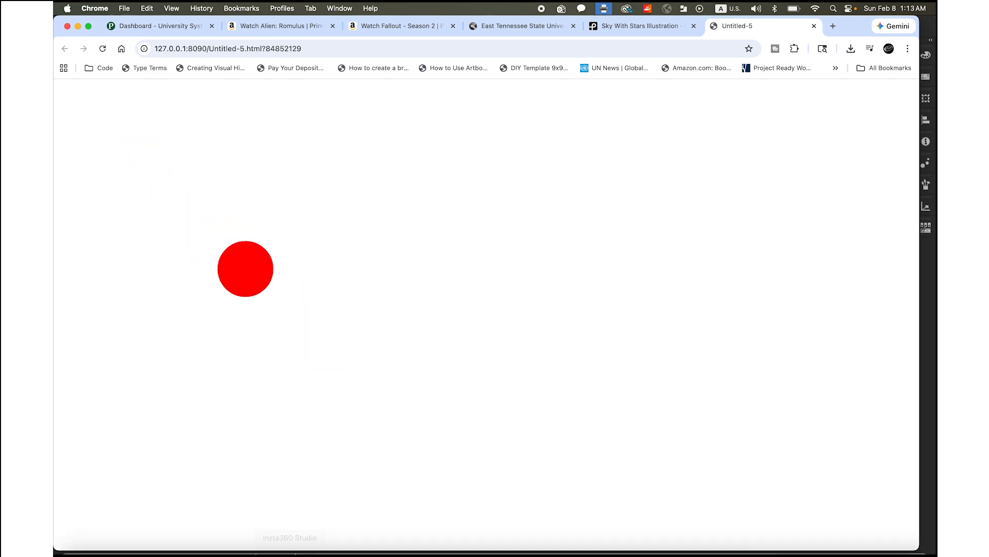
Switch back to Animate, bend the straight motion path into an arc toward the stage's upper right, and play it
mouse_move(381, 549)
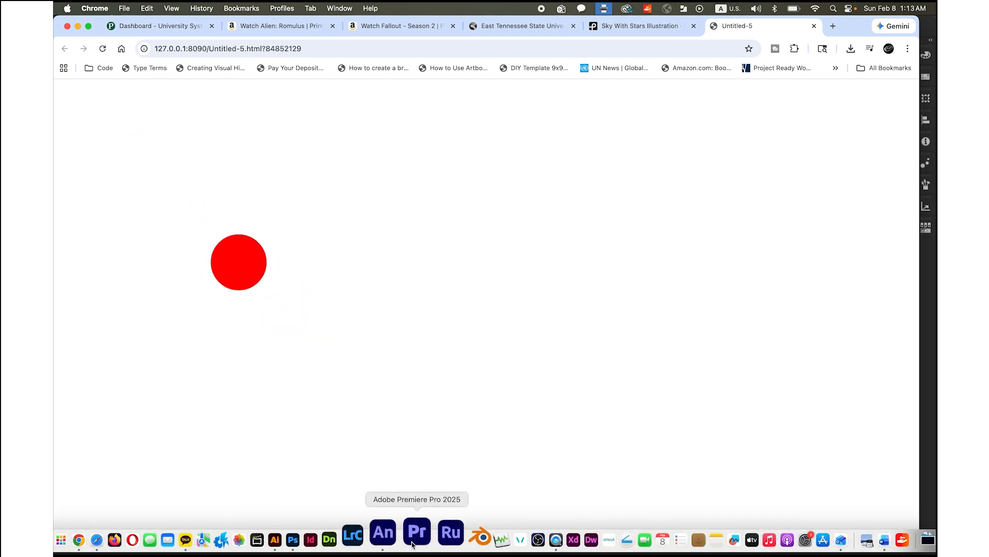
click(398, 538)
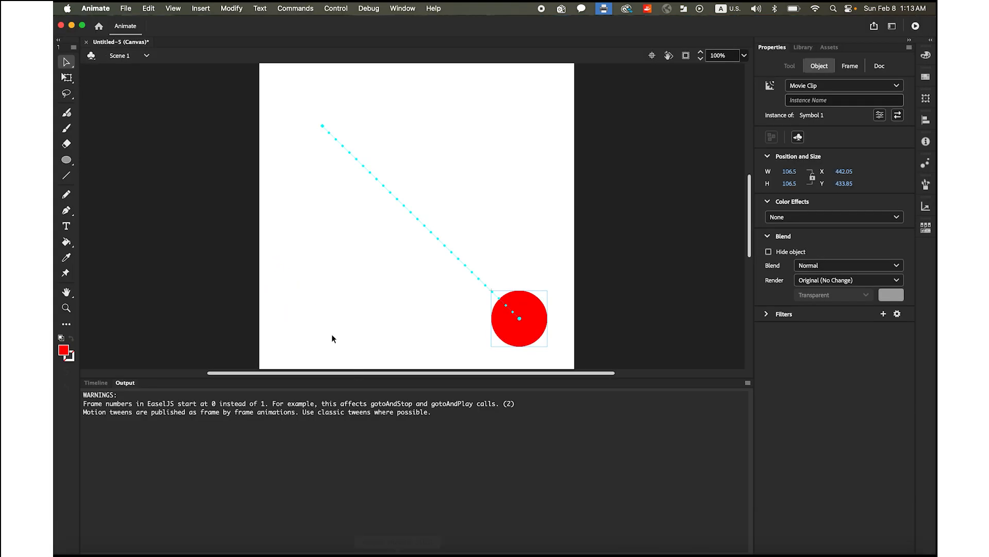
click(96, 383)
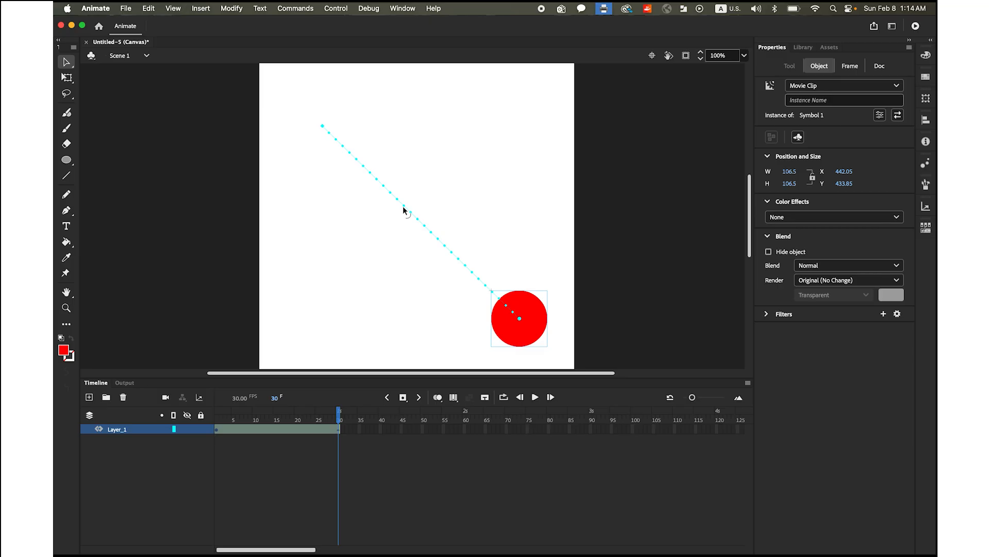
drag(403, 206, 463, 146)
click(535, 397)
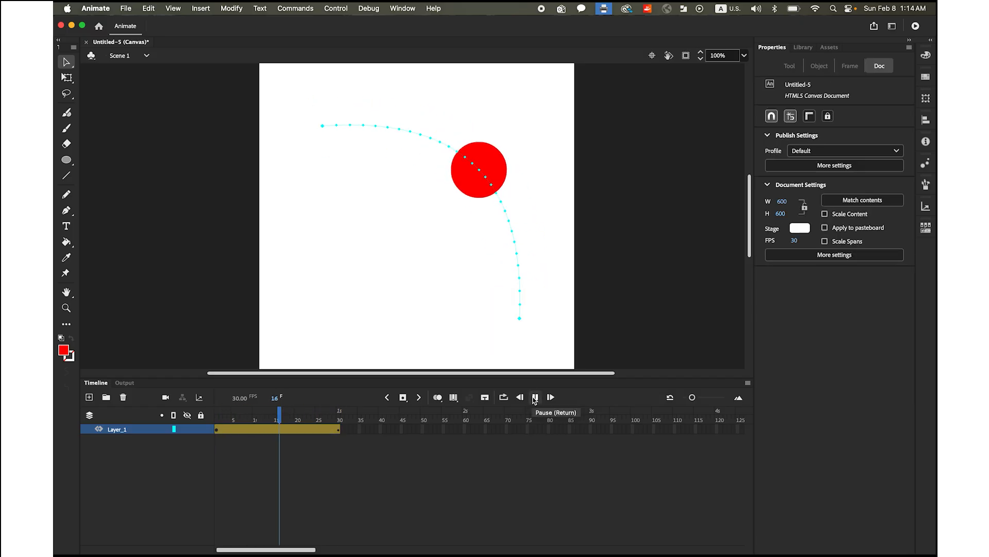
click(535, 397)
Insert a keyframe at frame 16 and reshape the motion path into an S-curve, moving the circle near the stage's centre
drag(340, 414, 279, 416)
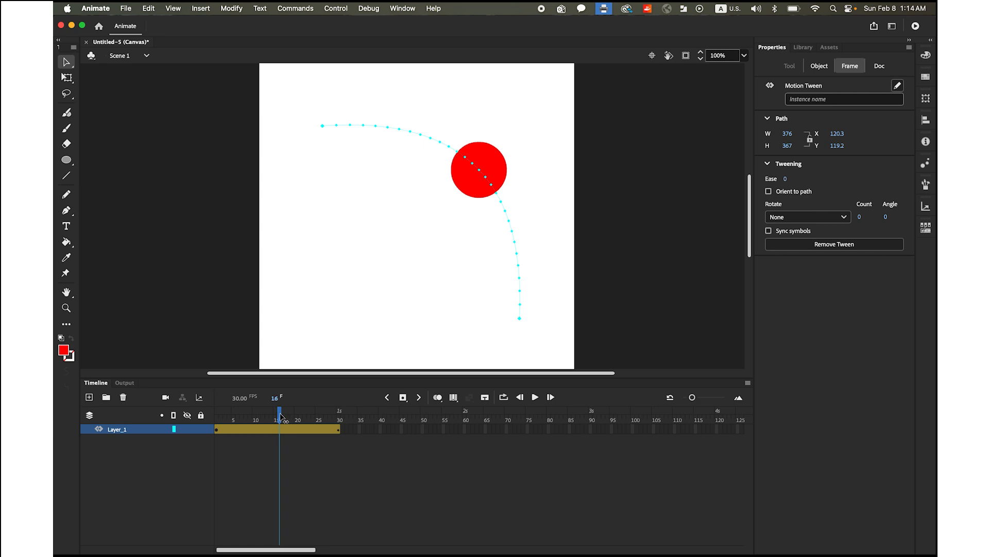
click(404, 398)
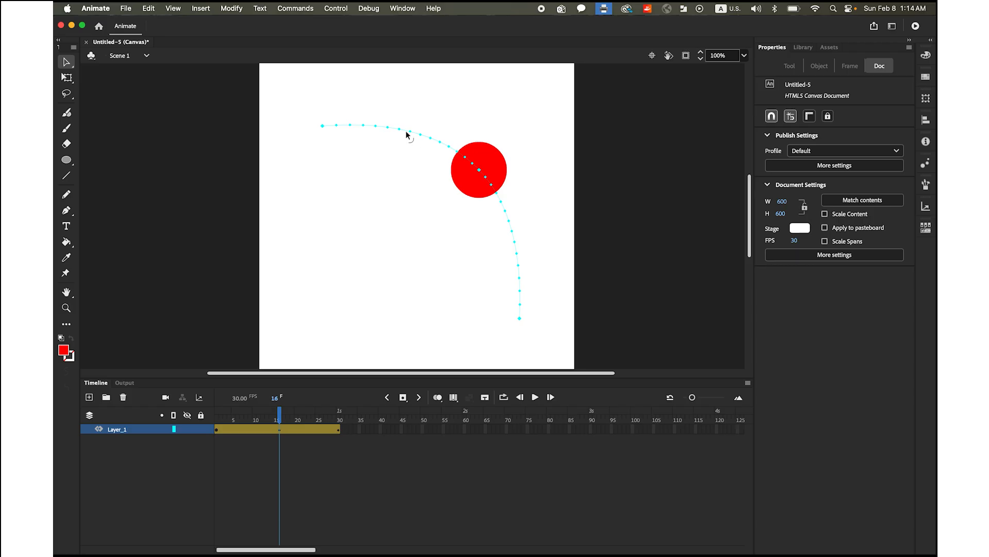
drag(407, 134, 401, 149)
drag(512, 229, 544, 214)
drag(479, 170, 443, 207)
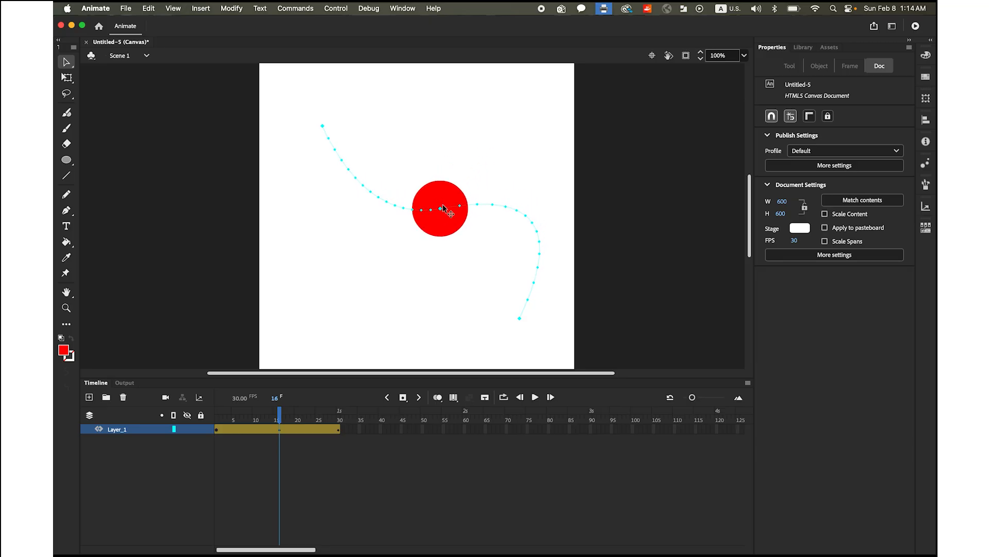
Play the animation along the S-shaped path and test the movie in the browser
click(535, 396)
click(535, 397)
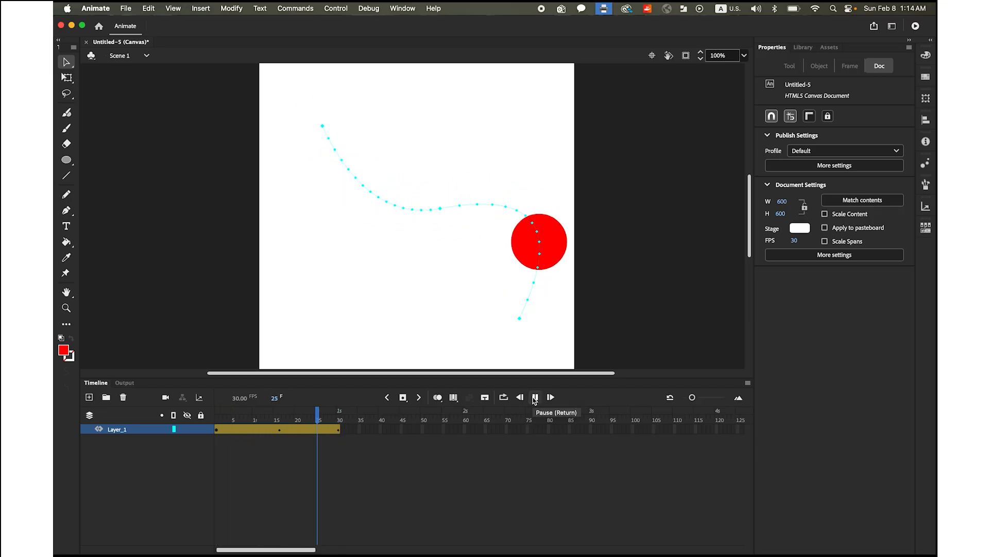
click(346, 8)
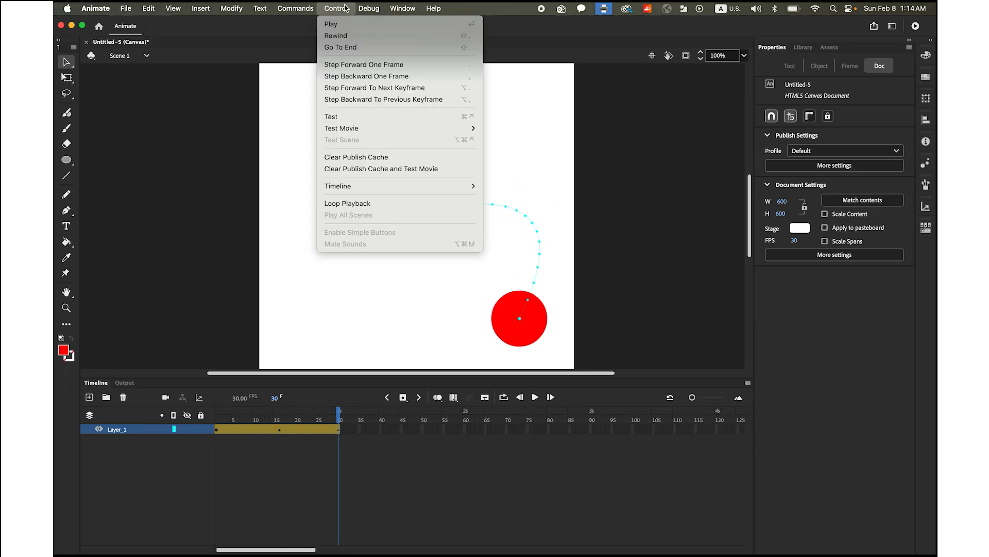
mouse_move(363, 127)
click(522, 147)
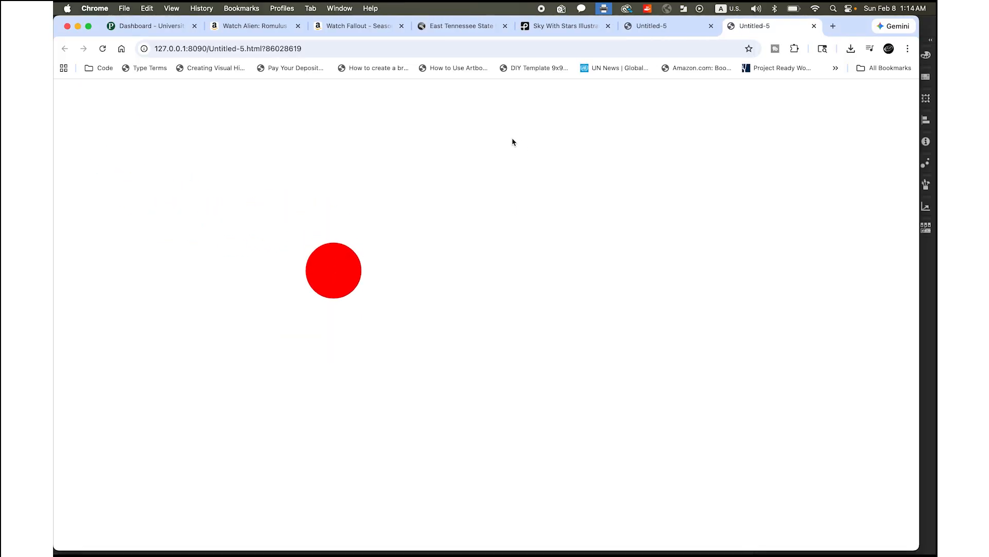
Switch back to Animate and create a new 600 x 600 Square HTML5 Canvas document at 30 fps
mouse_move(703, 541)
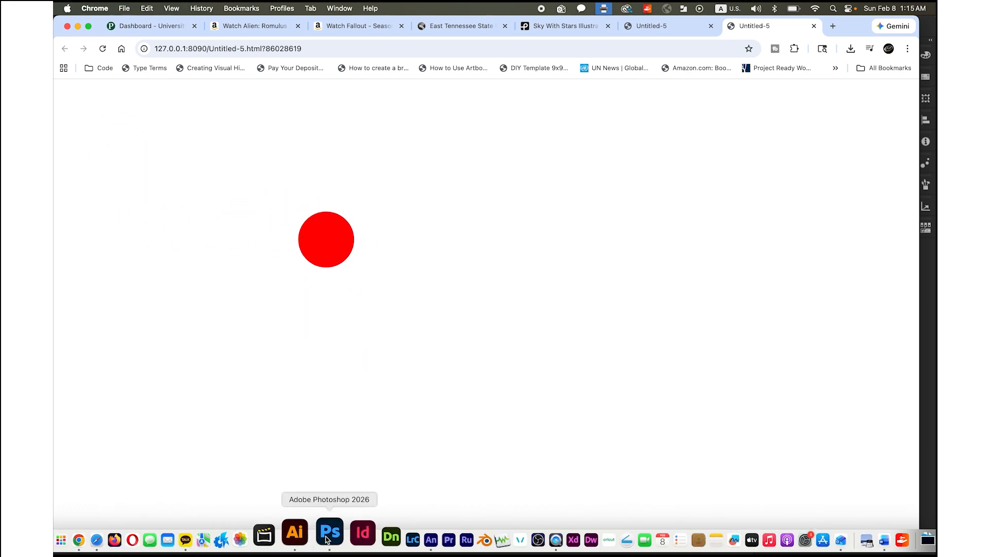
click(400, 533)
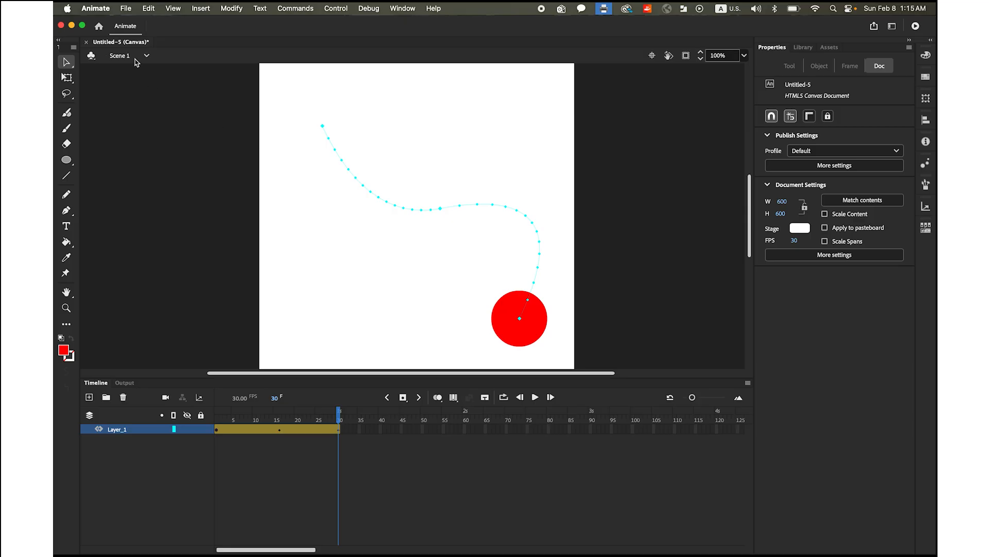
click(127, 8)
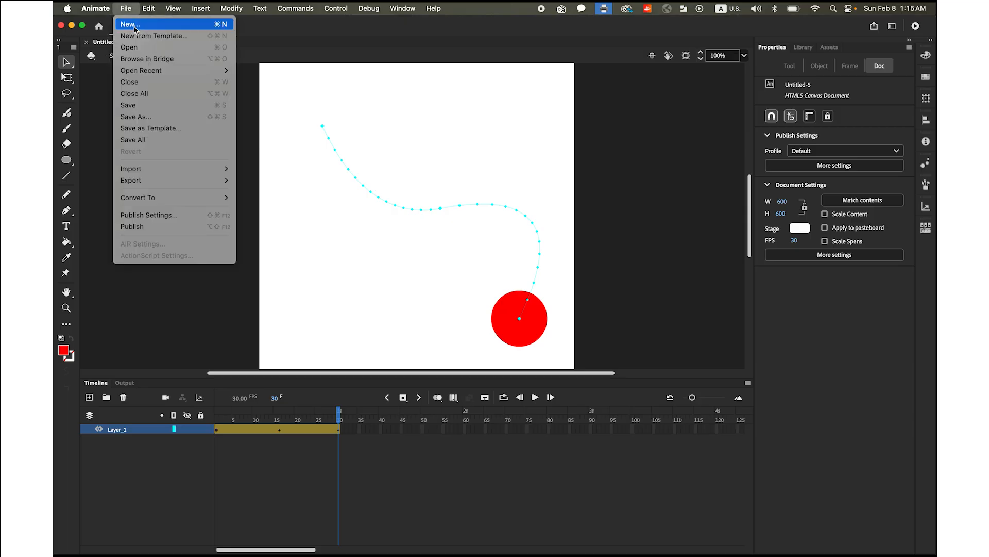
click(135, 29)
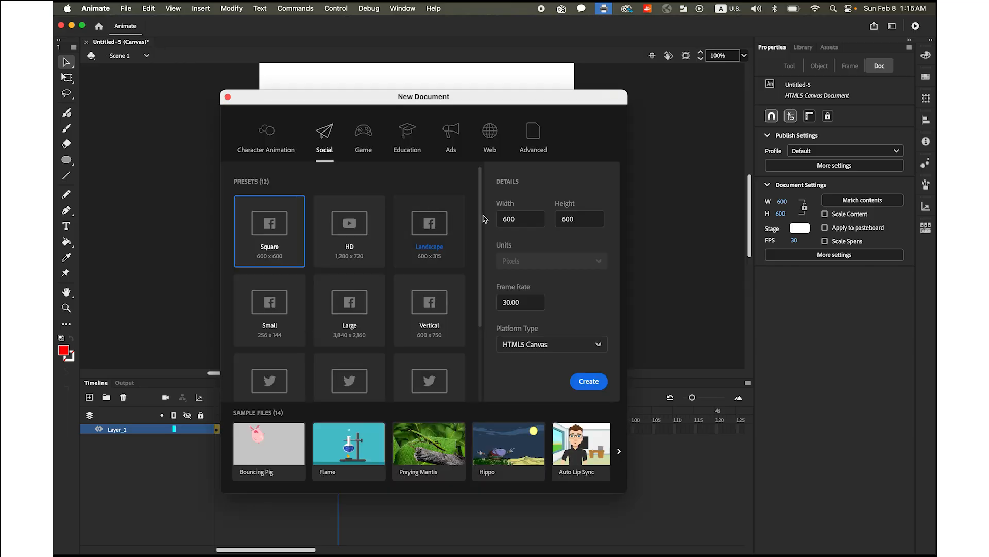
click(588, 381)
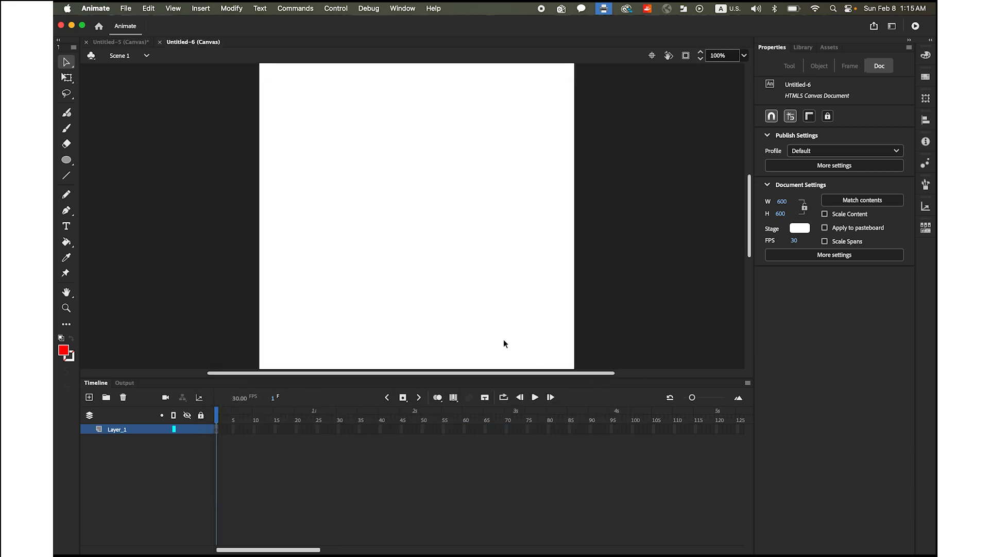
Import the road image 길.jpg from the Motion Tween folder onto the stage
click(123, 8)
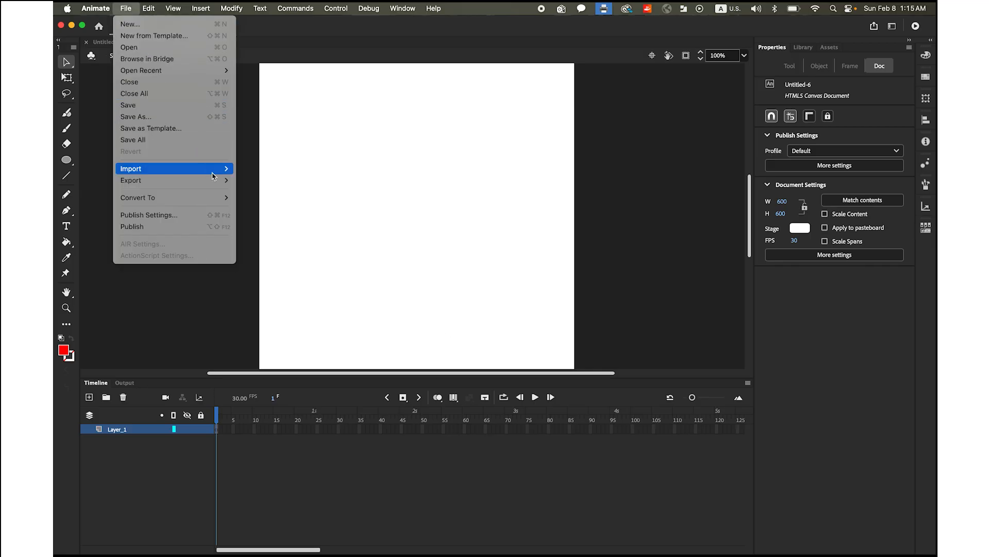
mouse_move(216, 175)
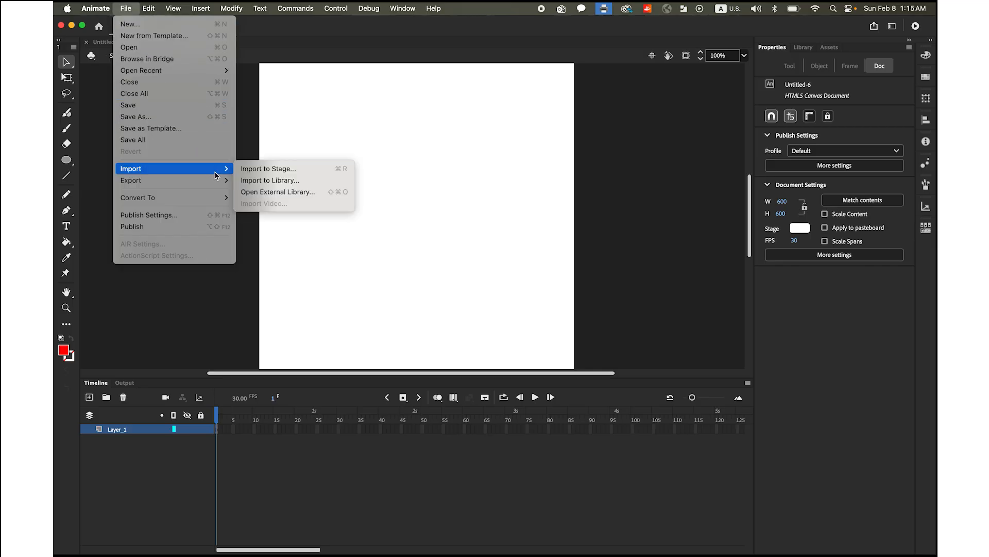
click(266, 174)
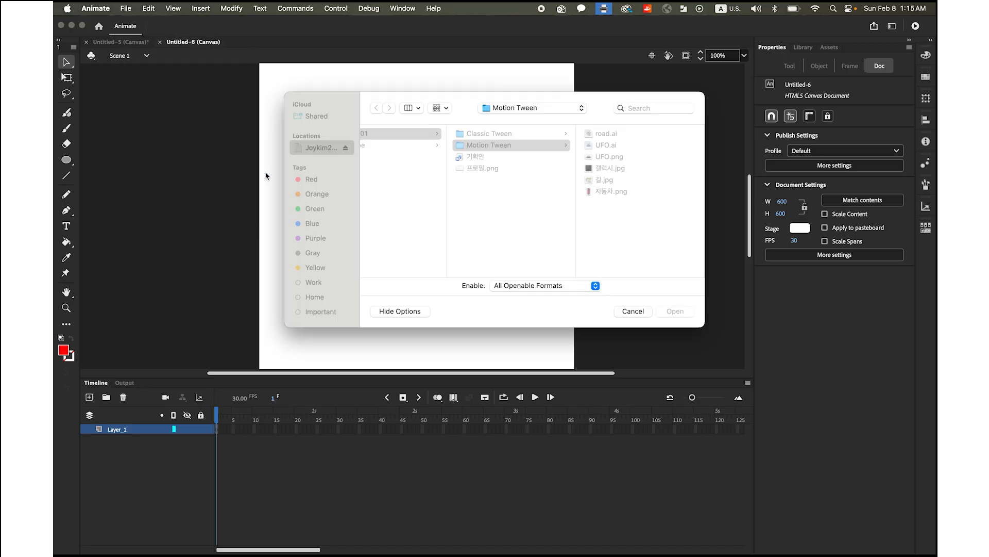
click(608, 180)
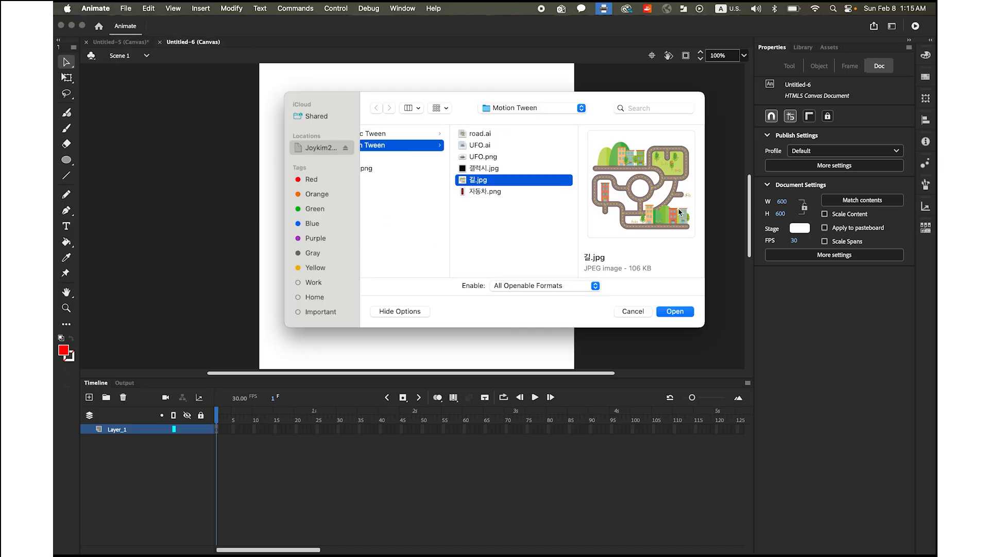
click(675, 311)
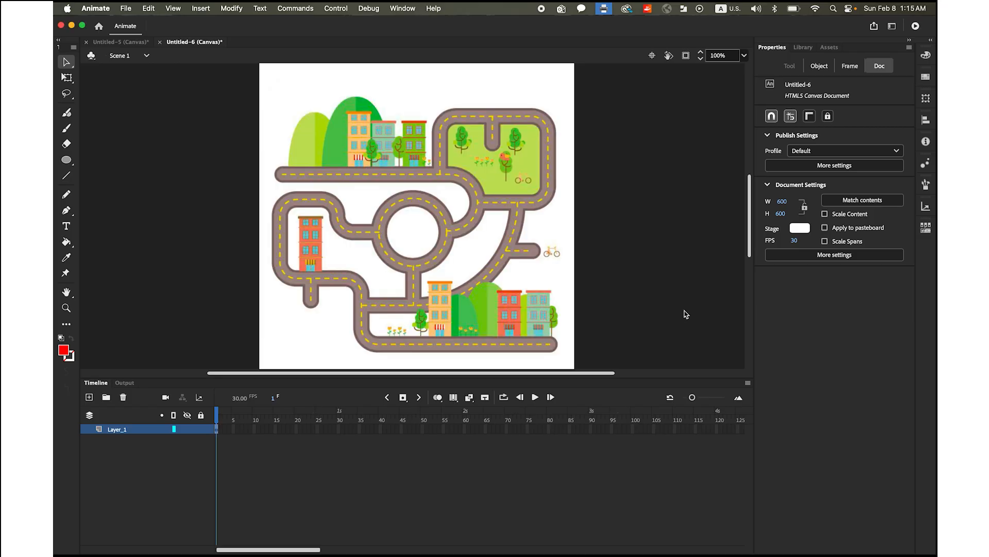
Switch the keyboard input to 2-Set Korean and rename the road image's layer as 배경
double_click(117, 430)
click(724, 9)
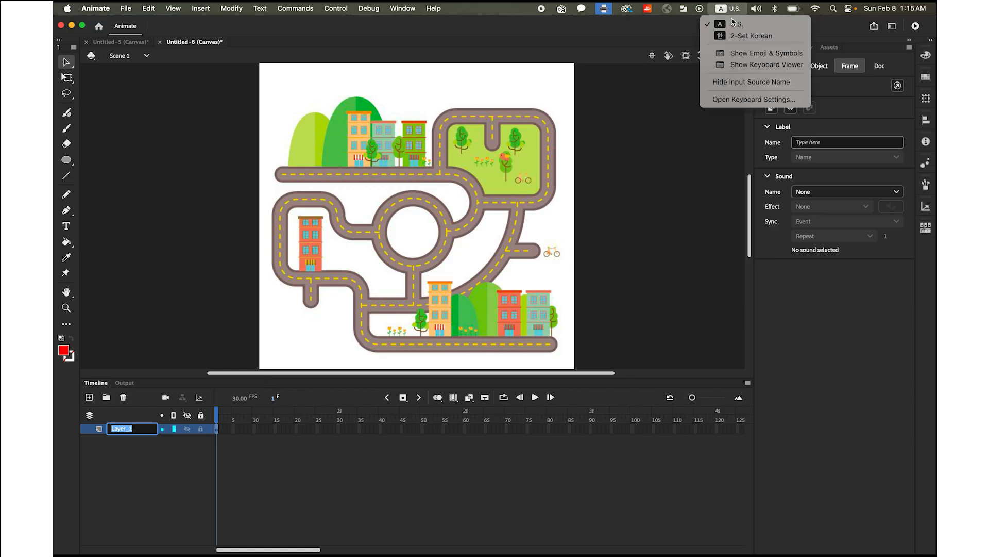
click(735, 36)
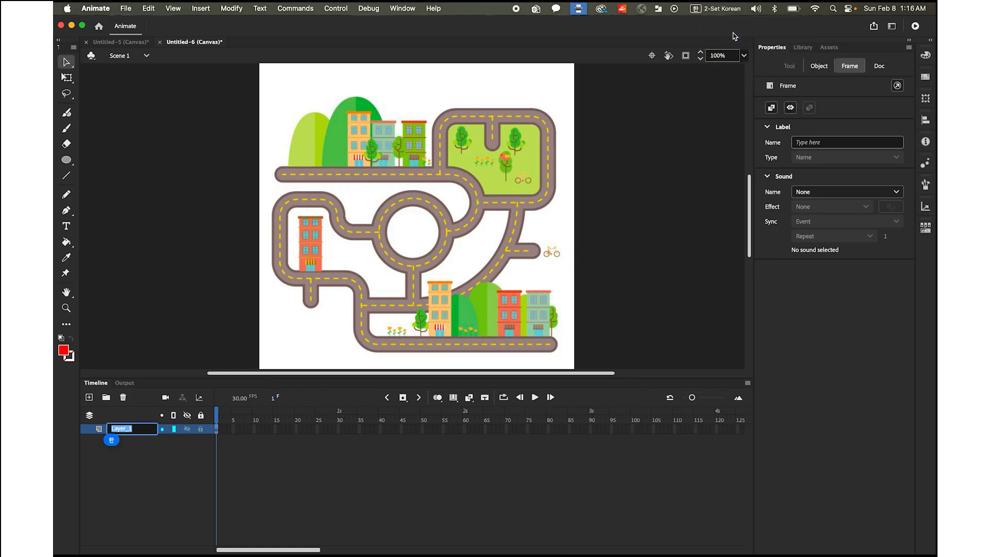
text(배경)
key(Return)
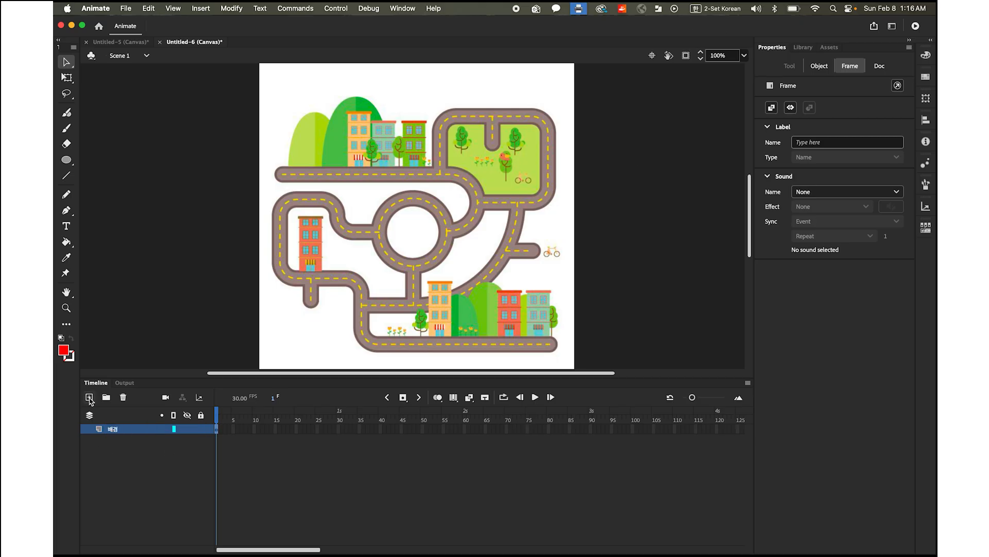
Add a new layer above 배경 and name it 가이드
click(90, 397)
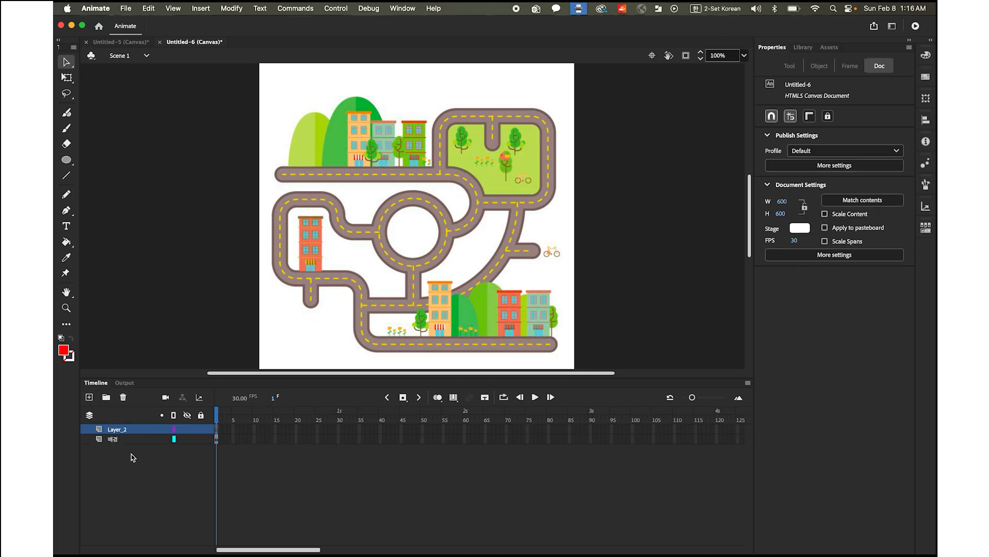
click(115, 431)
double_click(114, 430)
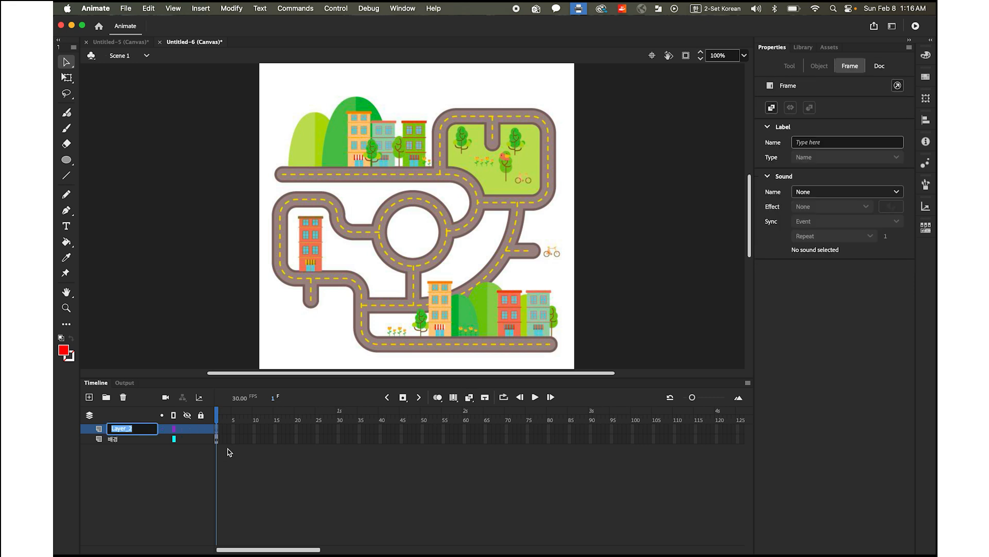
text(가이드)
click(180, 518)
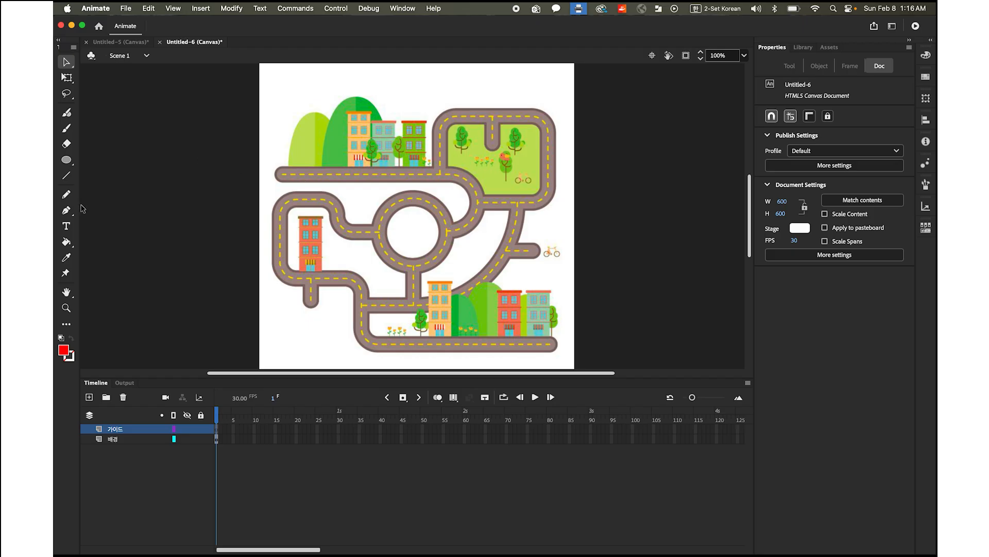
Set up the Pen tool with no fill, a red #FF0000 stroke and a stroke size of 3
click(66, 210)
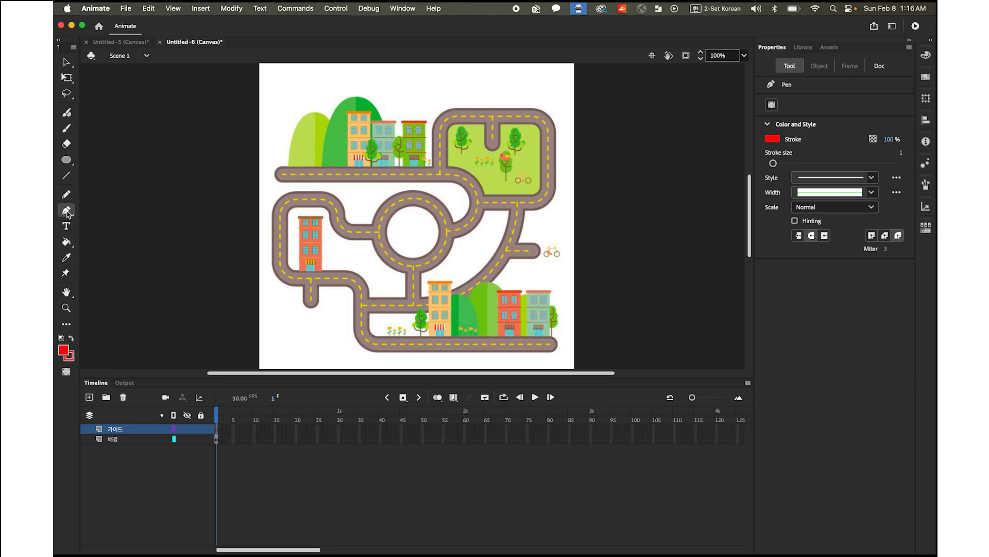
click(64, 351)
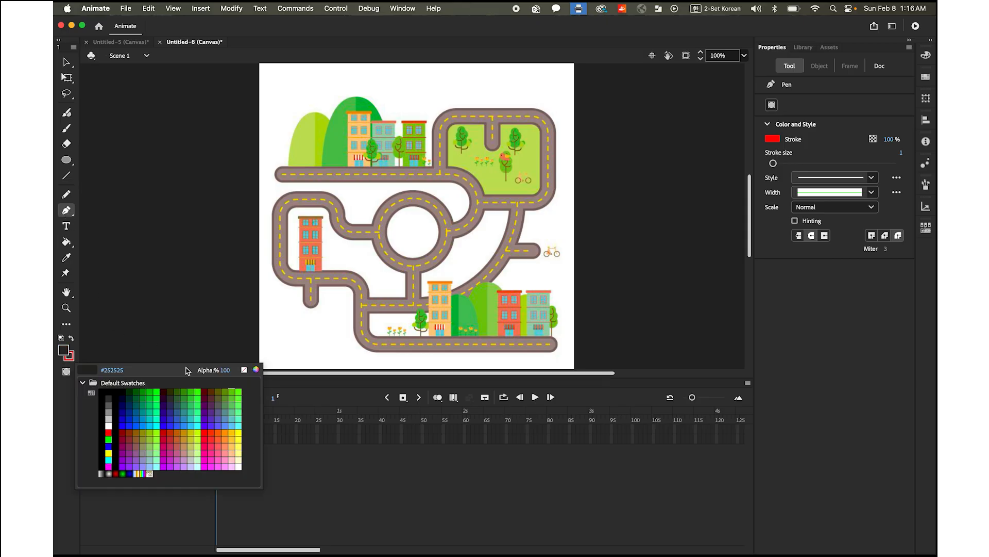
click(244, 370)
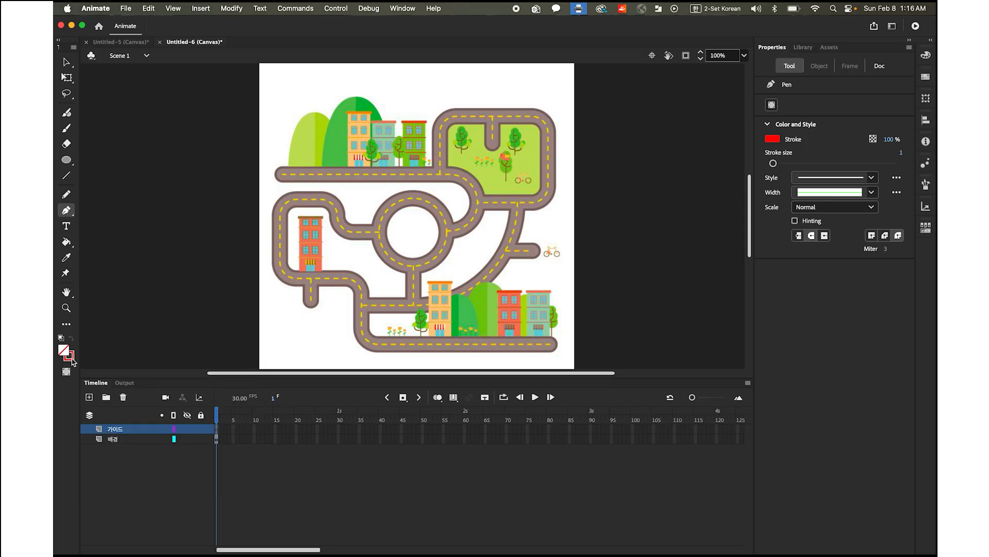
click(71, 359)
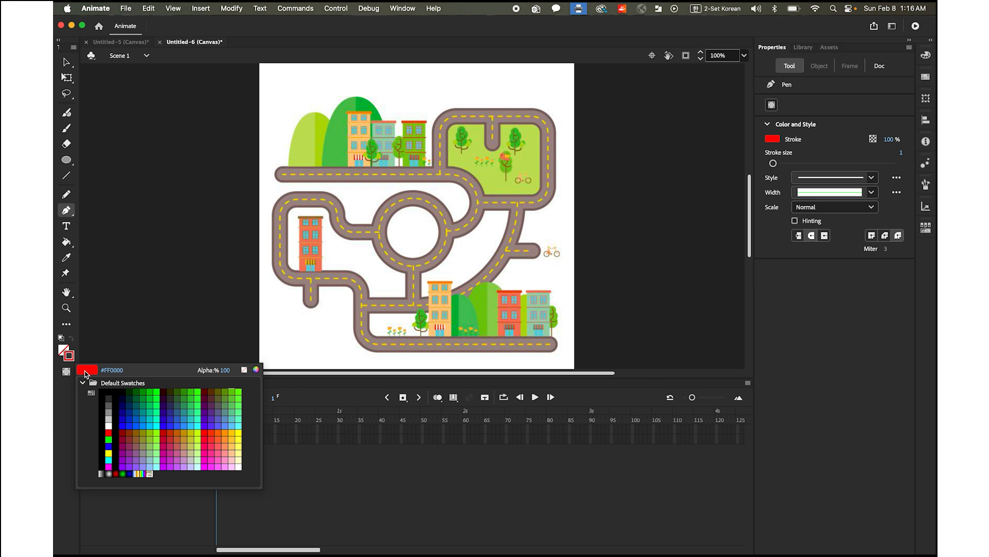
click(86, 373)
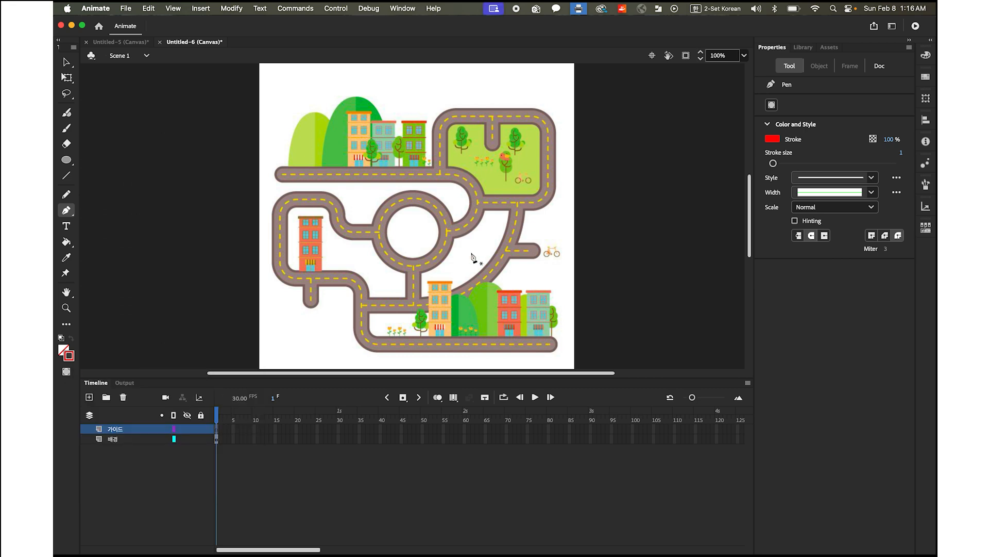
drag(774, 164, 777, 163)
Draw a pen path from the upper road's left end along its centre line and around the curve to the roundabout
click(282, 173)
click(283, 174)
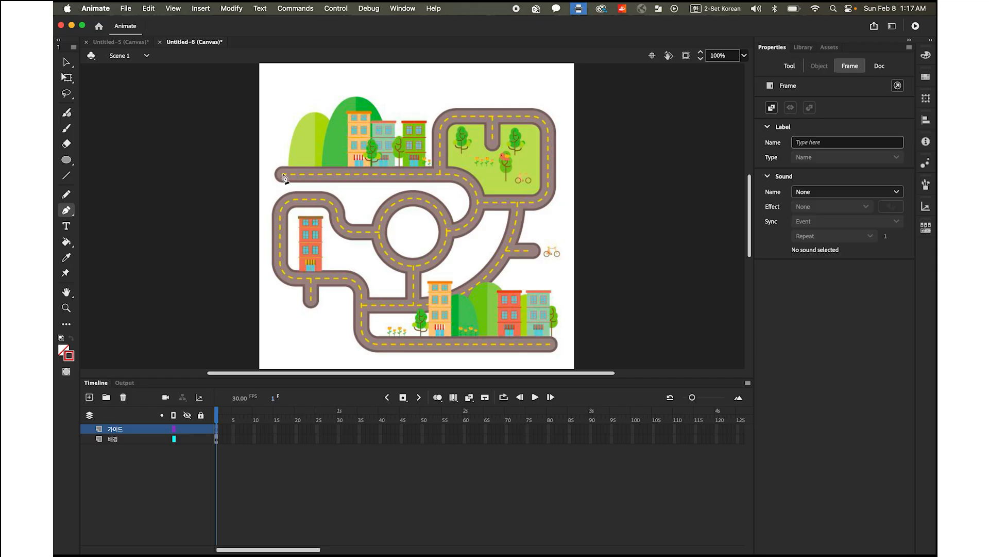
click(451, 175)
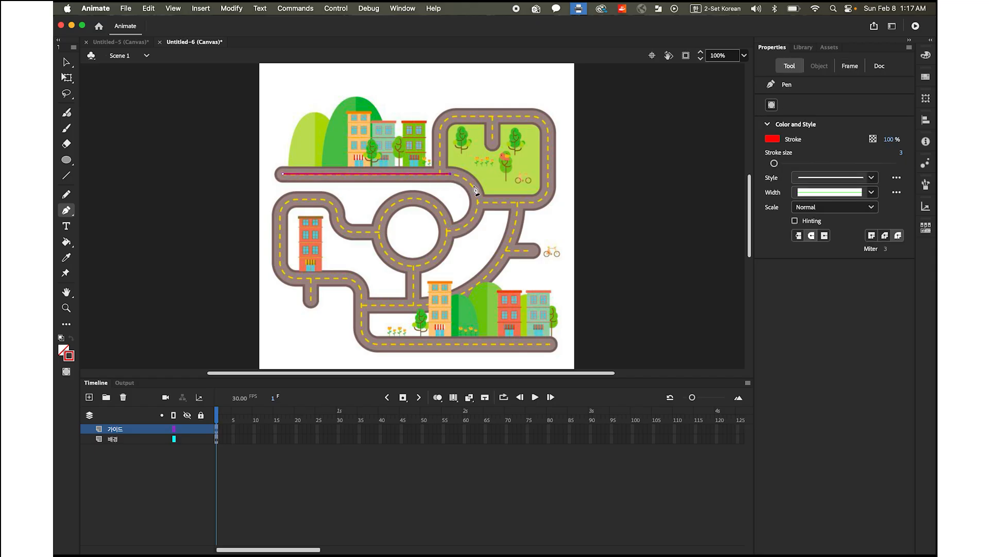
drag(479, 203, 478, 230)
drag(480, 235, 479, 236)
drag(446, 234, 416, 234)
click(447, 235)
Continue the pen path counterclockwise over the top and left side of the roundabout to its lower exit
drag(411, 198, 373, 197)
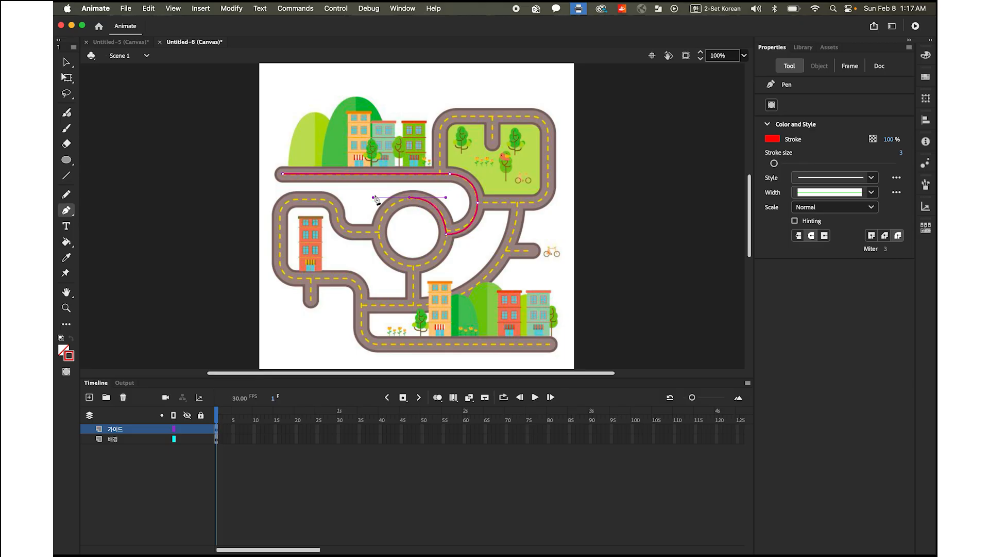
click(410, 198)
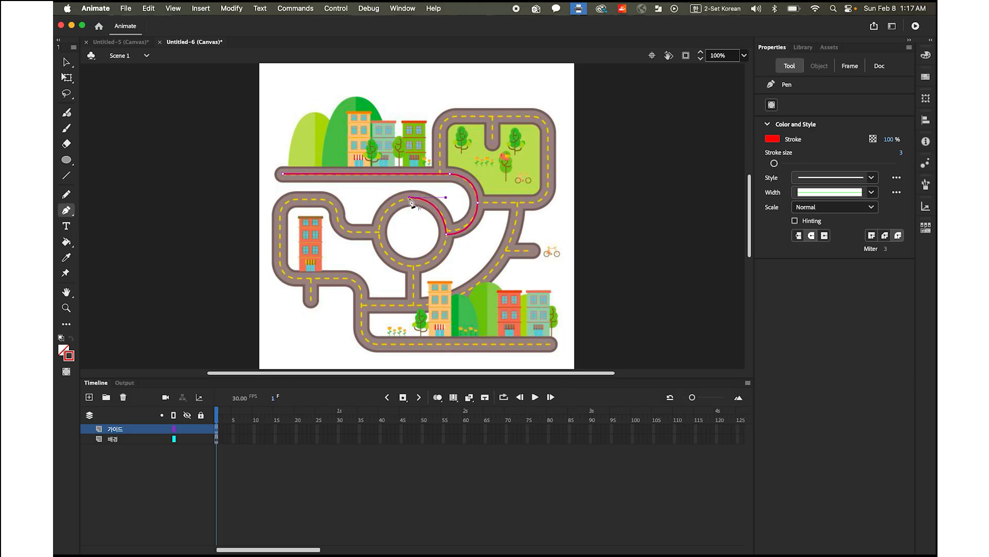
drag(381, 243, 379, 261)
key(cmd+z)
click(380, 233)
drag(424, 270, 446, 270)
click(416, 268)
Extend the pen path down from the roundabout, left and around the corner to the bottom road's right end, and finish it
click(413, 305)
click(362, 304)
click(361, 329)
drag(380, 344, 400, 349)
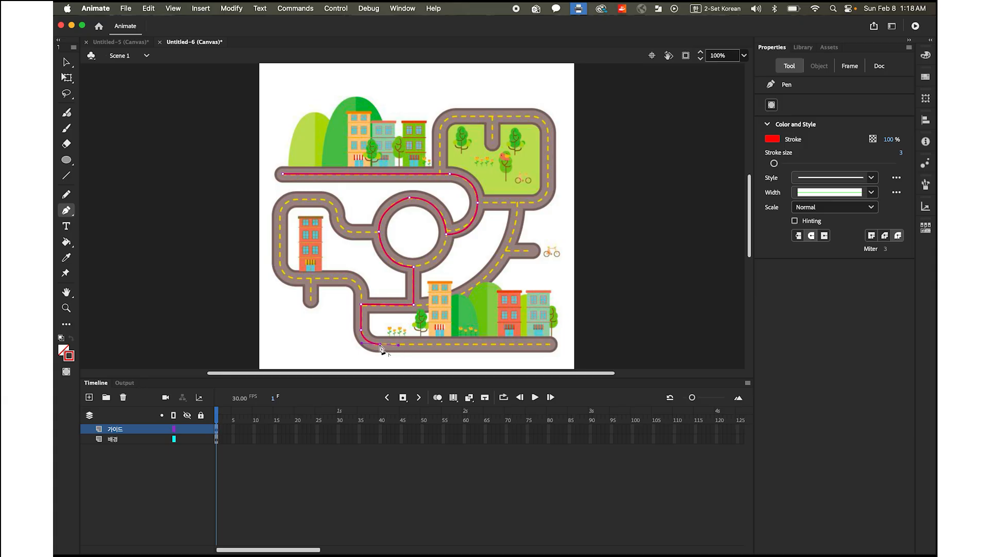
click(550, 344)
click(66, 63)
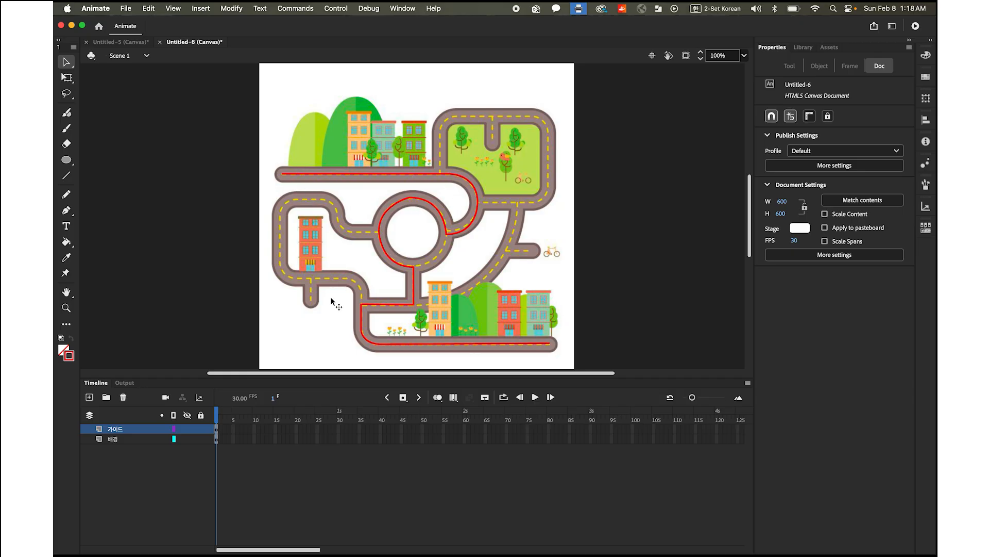
Convert the 가이드 layer into a guide layer
click(113, 431)
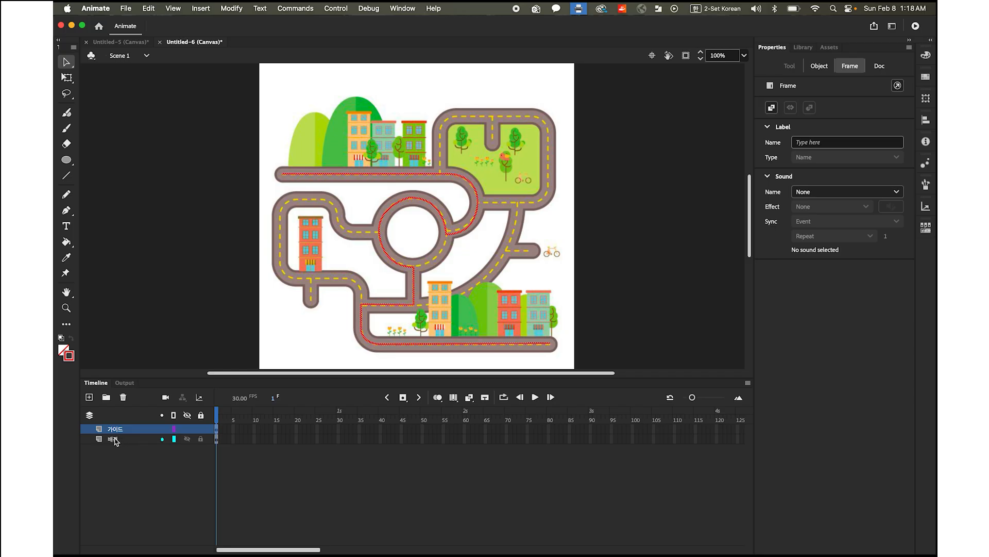
right_click(99, 431)
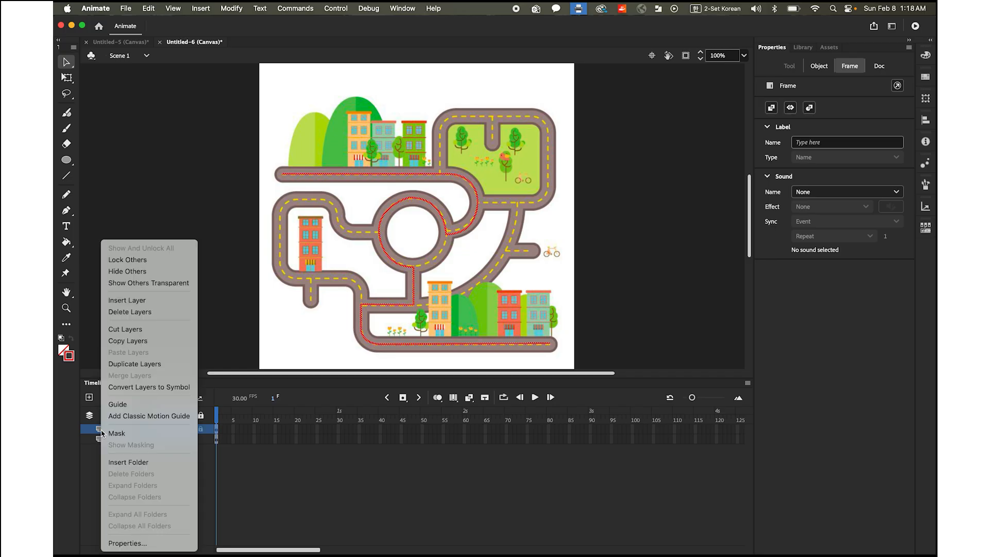
click(126, 405)
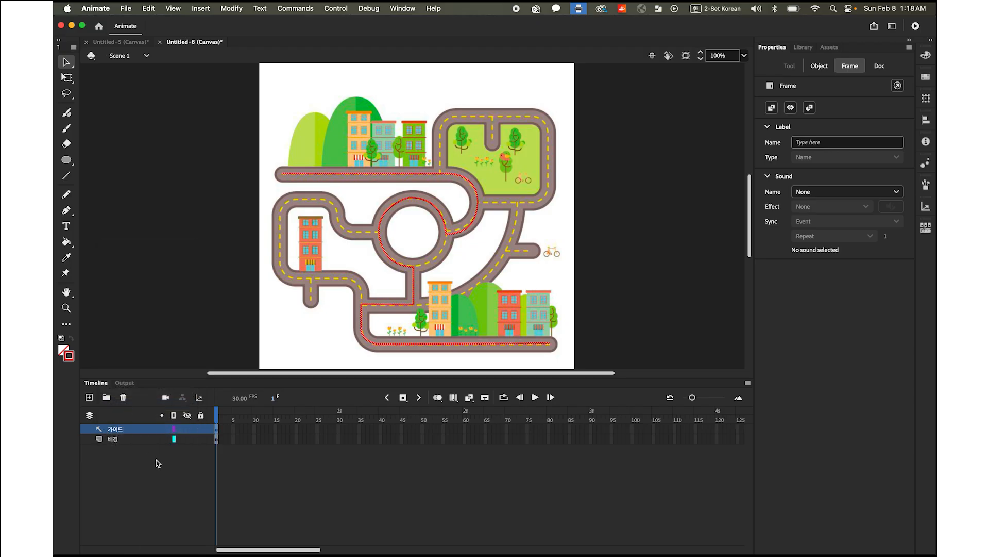
Add a new layer above 가이드 and name it 자동차
click(89, 397)
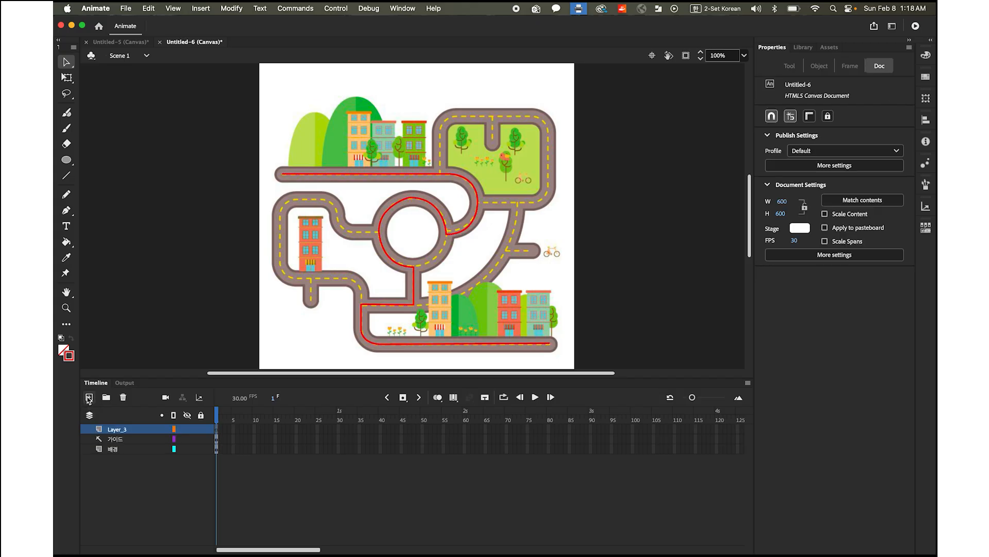
double_click(115, 430)
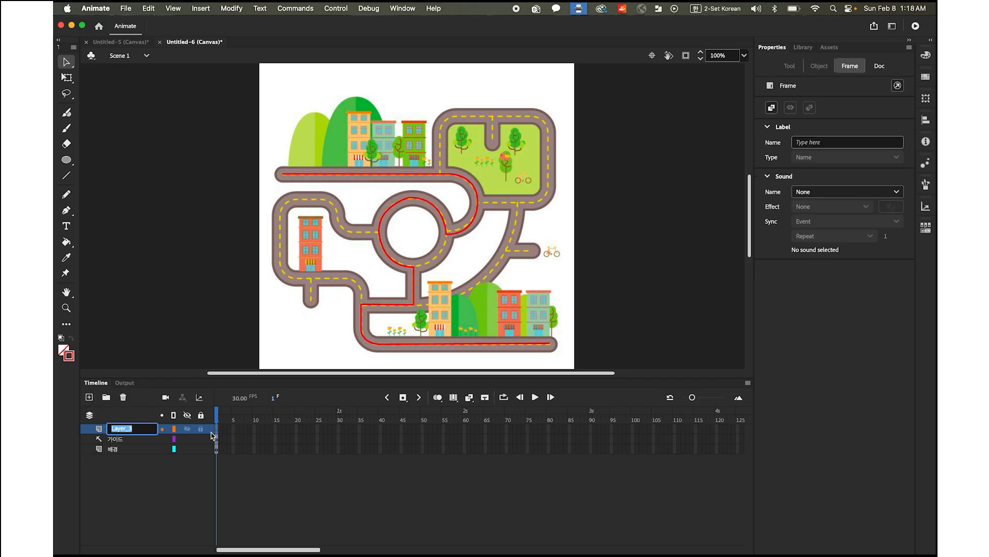
text(자동차)
key(Return)
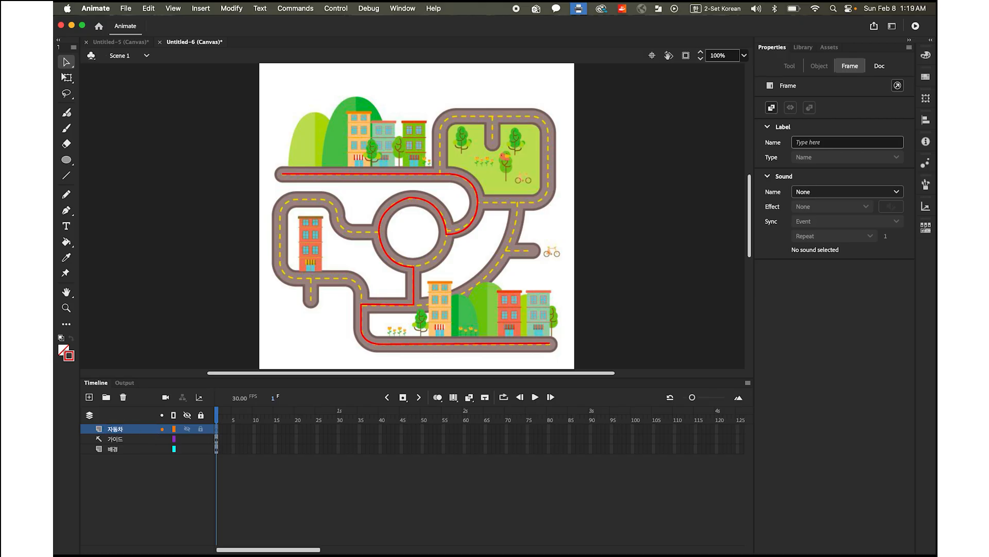
Import the car image 자동차.png from the Motion Tween folder onto the stage
click(126, 8)
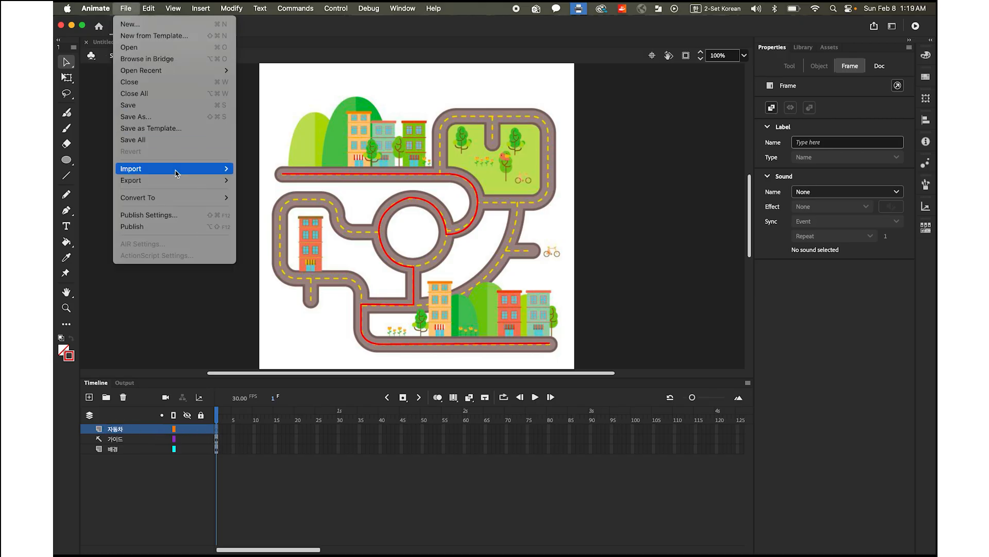
mouse_move(176, 173)
click(253, 170)
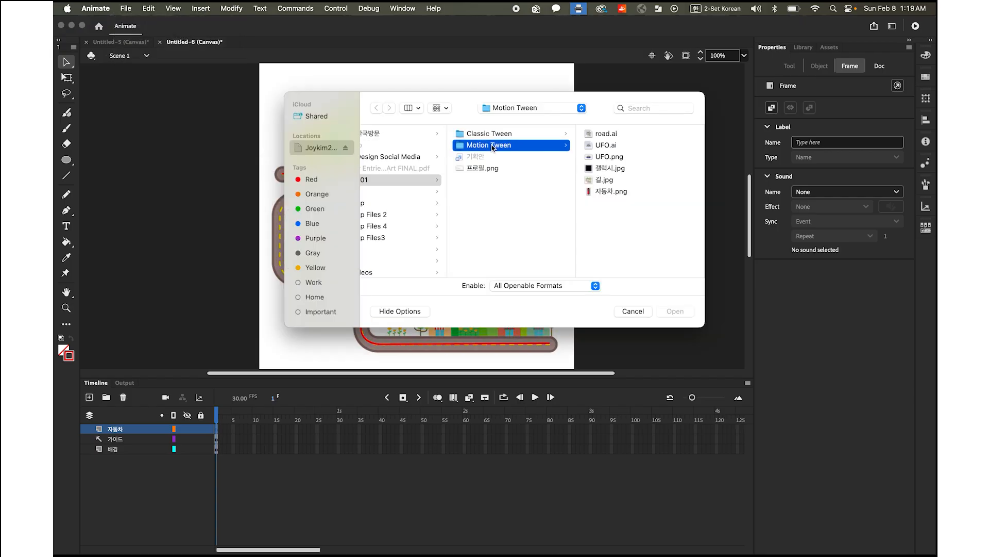
click(606, 194)
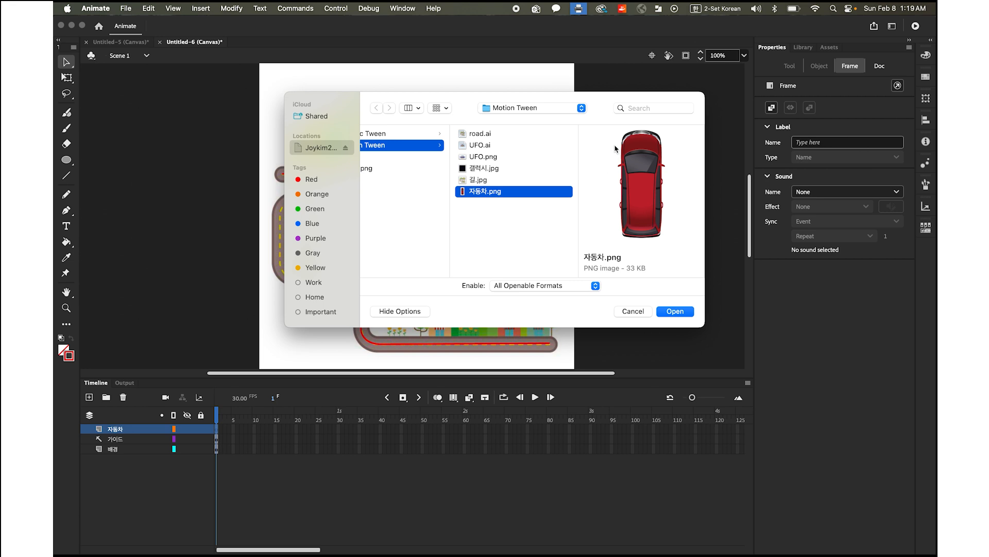
click(675, 312)
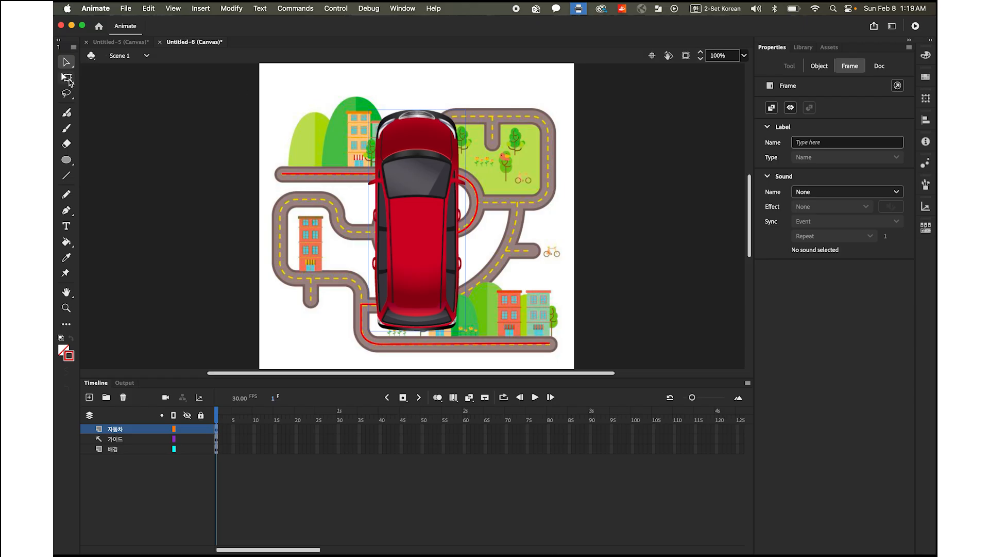
Scale the car to about 25 x 57 px, rotate it to horizontal and place it on the upper road's left end at about X 22, Y 199
click(67, 77)
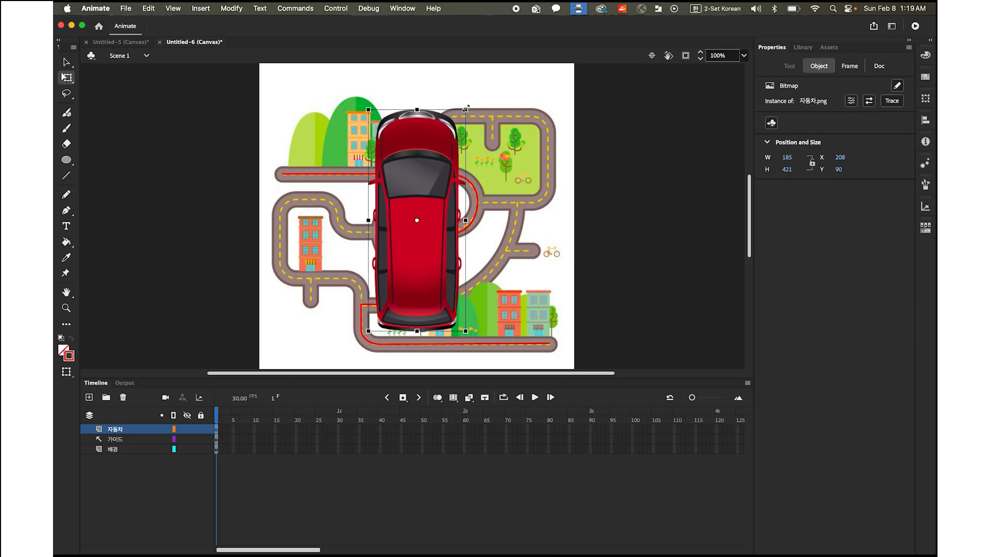
drag(462, 113, 425, 161)
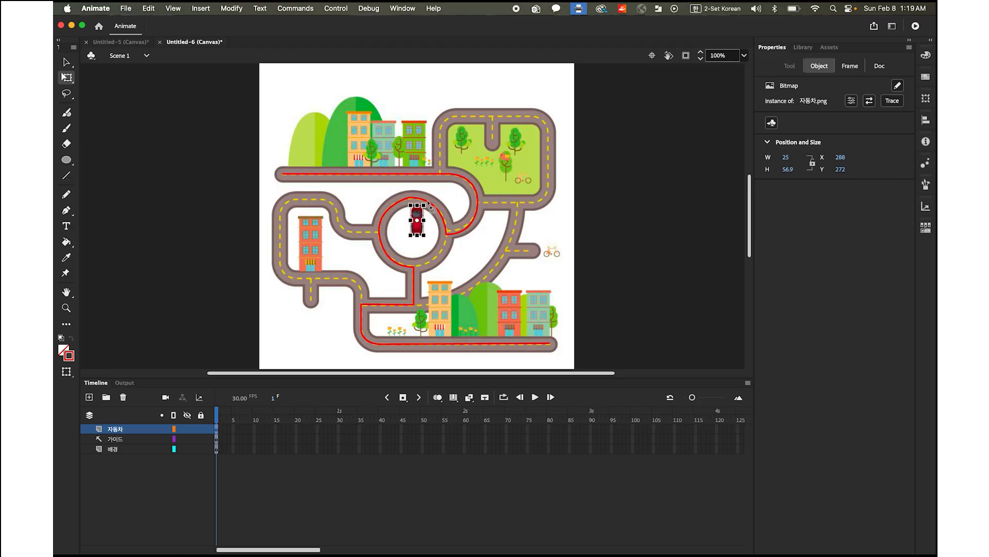
drag(431, 207, 327, 183)
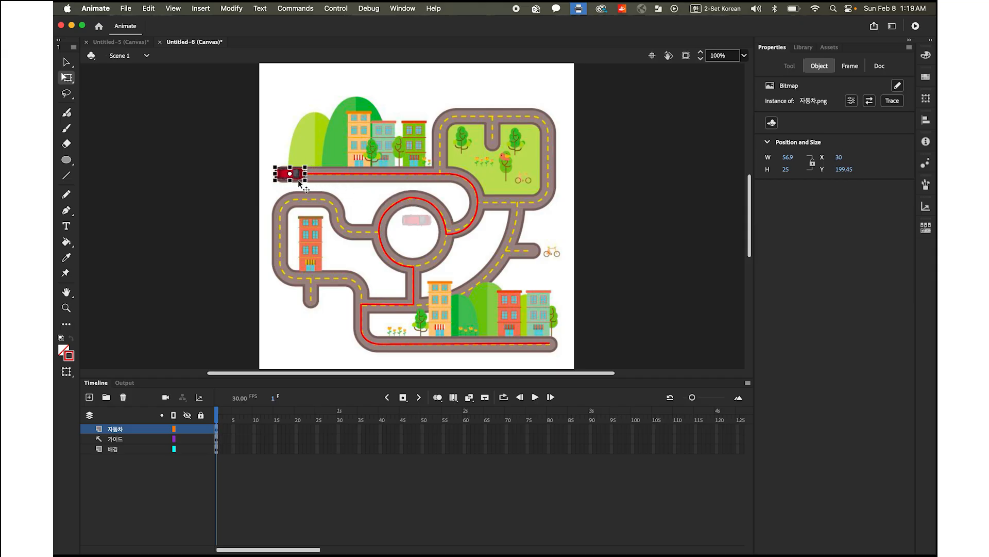
mouse_move(295, 179)
mouse_down()
mouse_move(277, 180)
mouse_move(295, 180)
mouse_up()
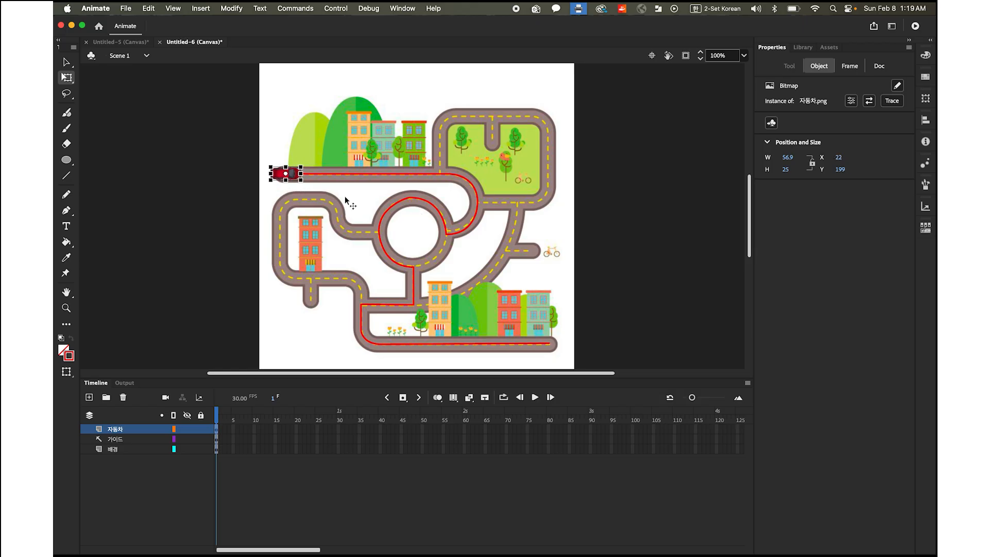
Insert keyframes at frame 90 on the 자동차, 가이드 and 배경 layers together
click(66, 62)
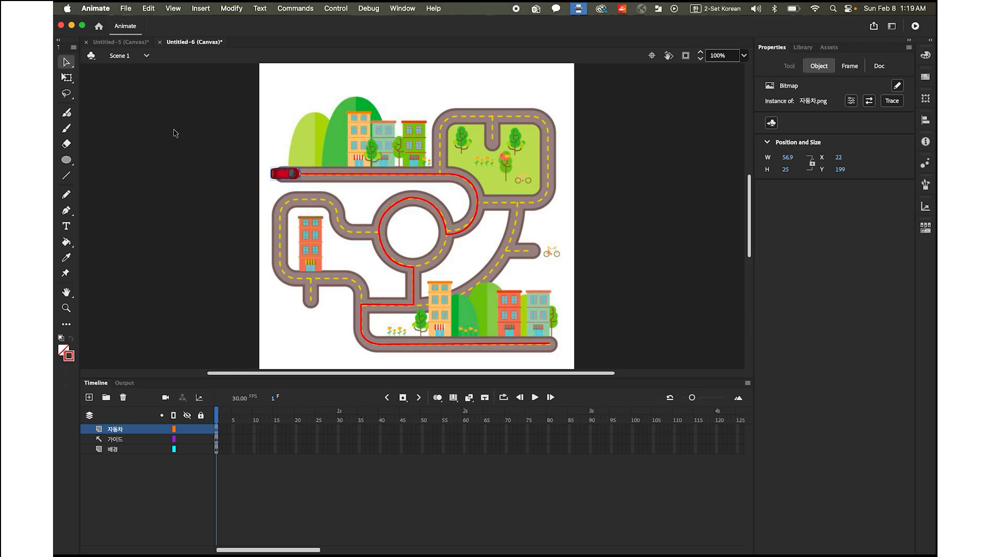
click(176, 133)
click(287, 175)
click(592, 430)
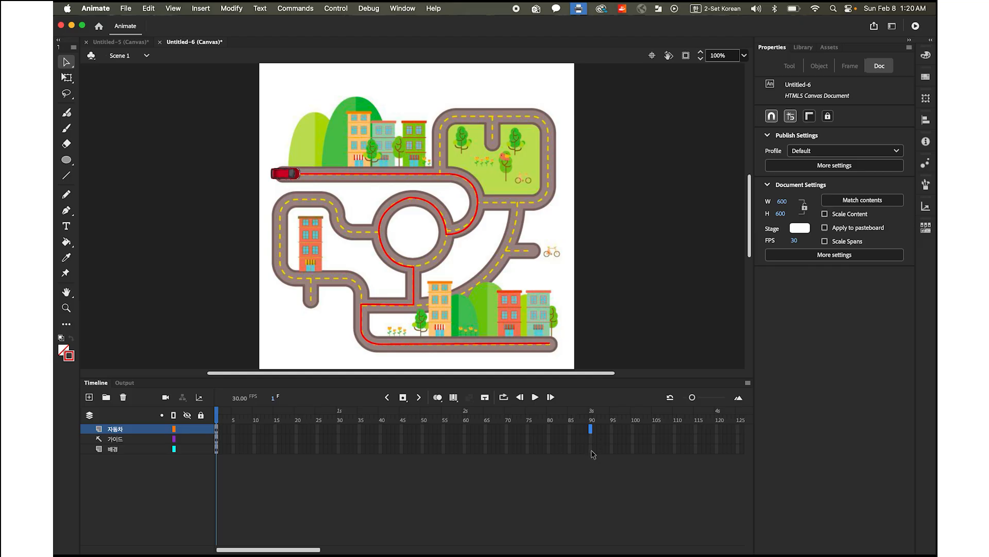
shift+click(592, 450)
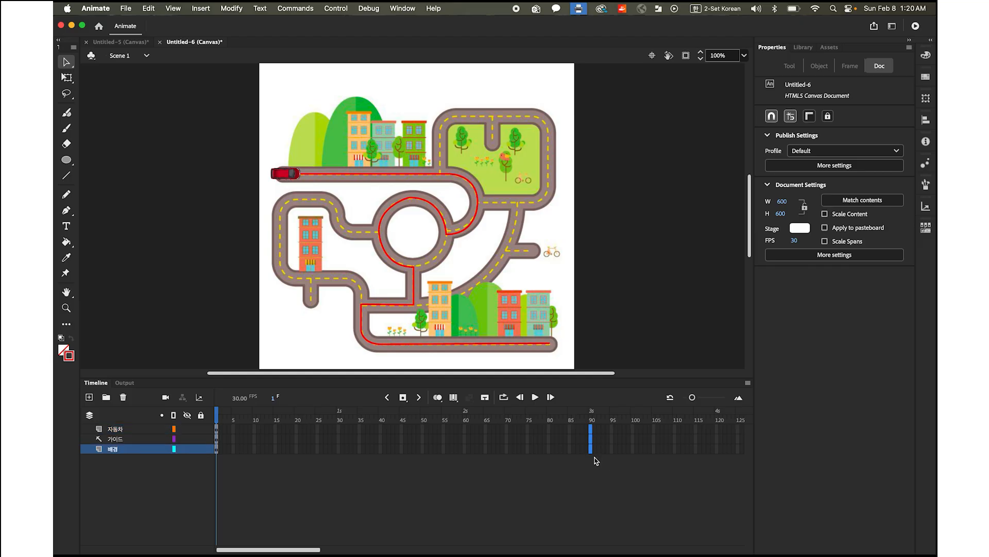
click(403, 397)
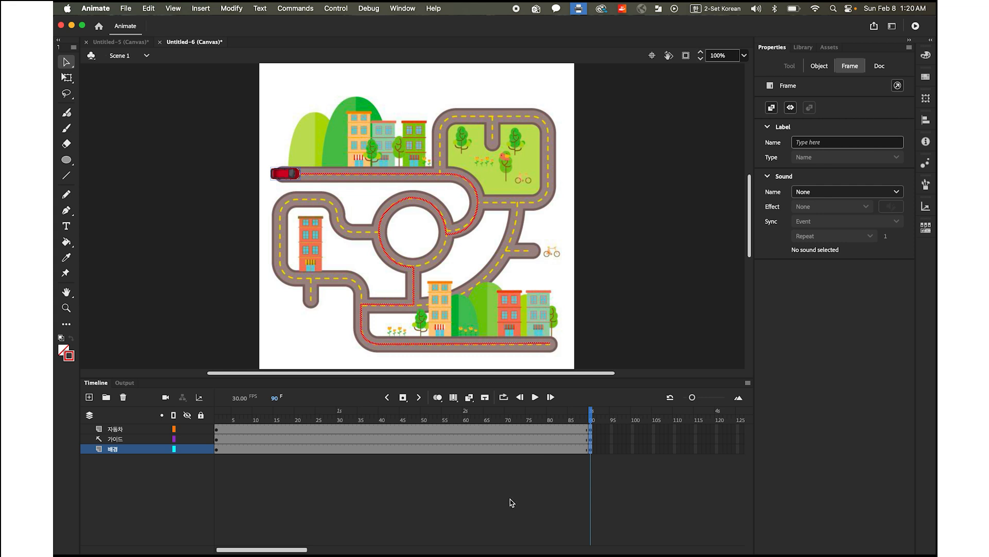
Create a classic tween on the 자동차 layer between frames 1 and 90
click(131, 432)
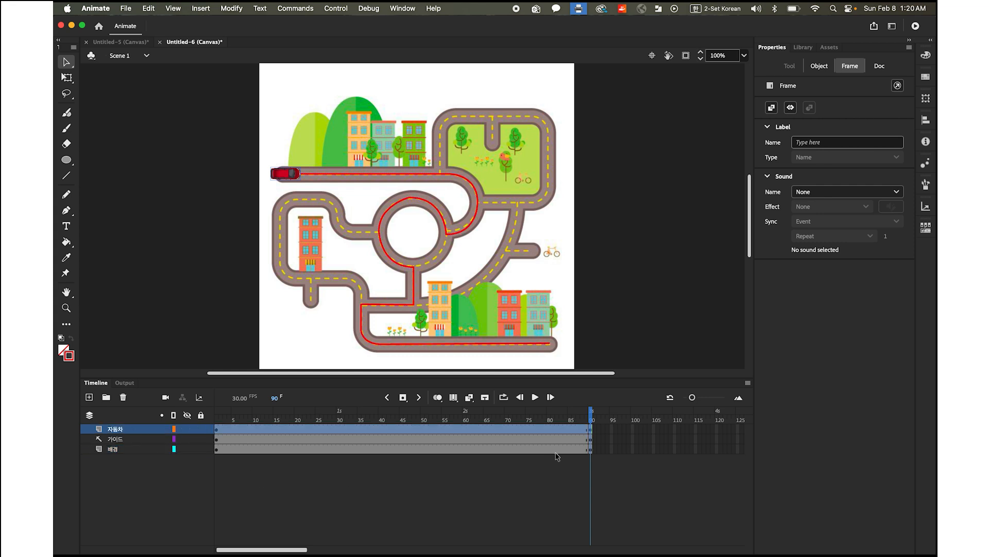
drag(592, 418, 465, 418)
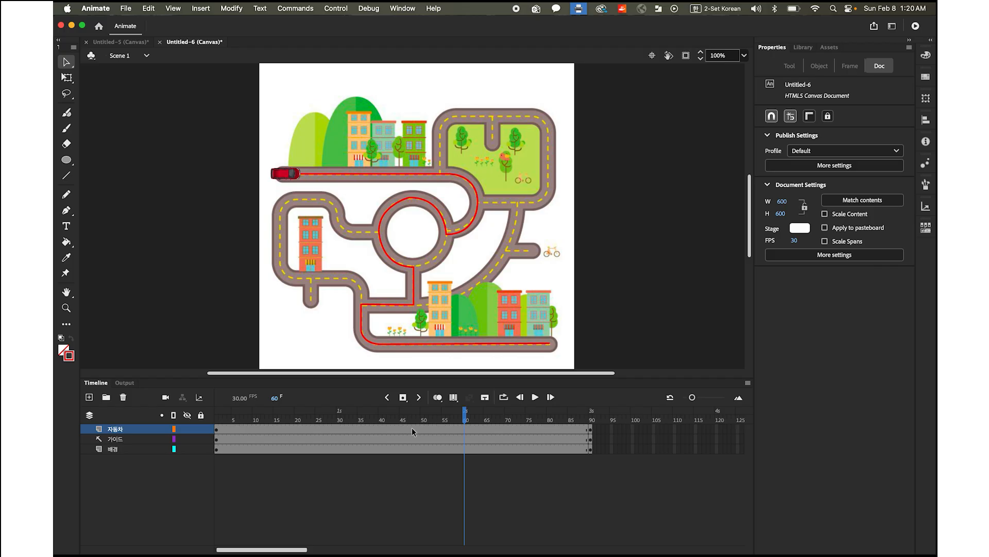
right_click(412, 428)
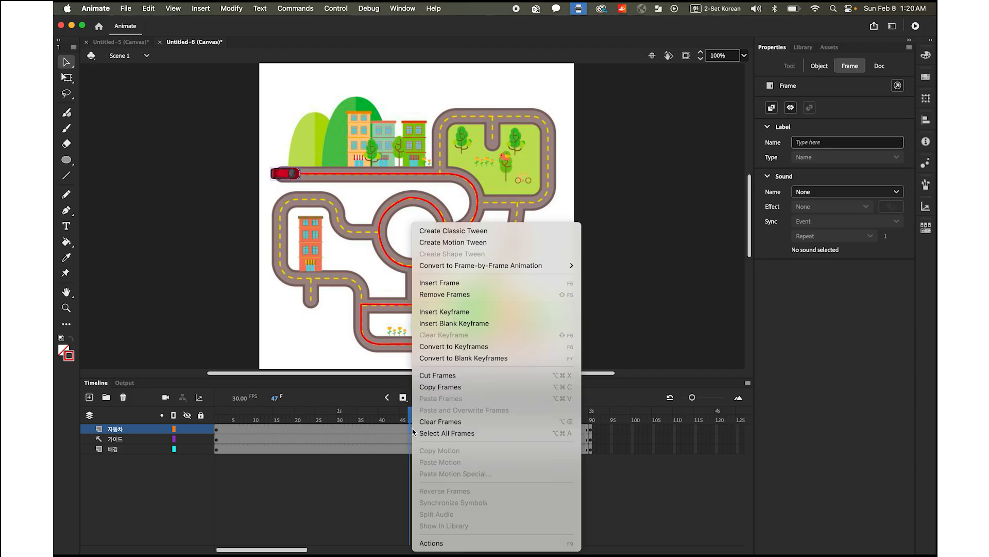
click(480, 233)
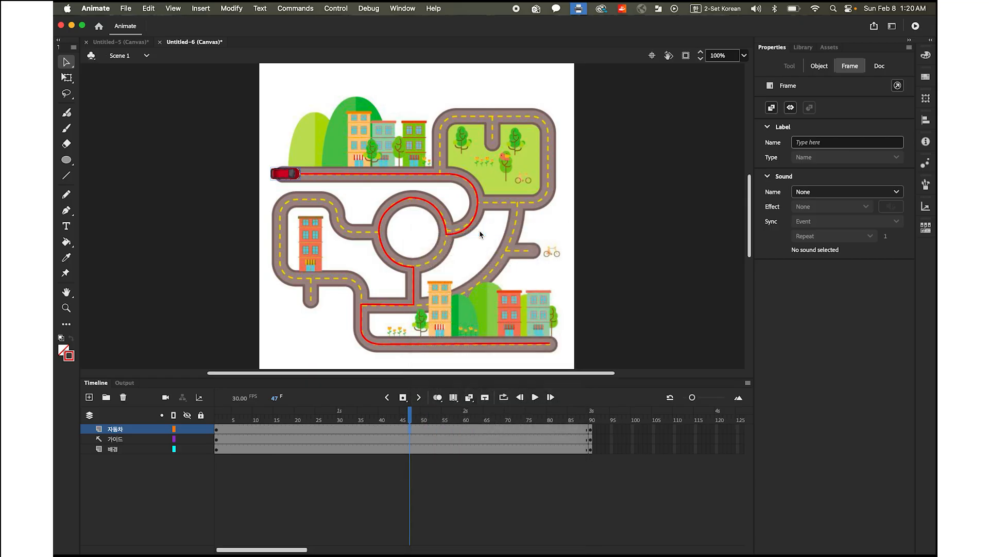
At frame 90, move the car to the right end of the lower road, about X 552, Y 534, and play the animation
drag(412, 422, 606, 450)
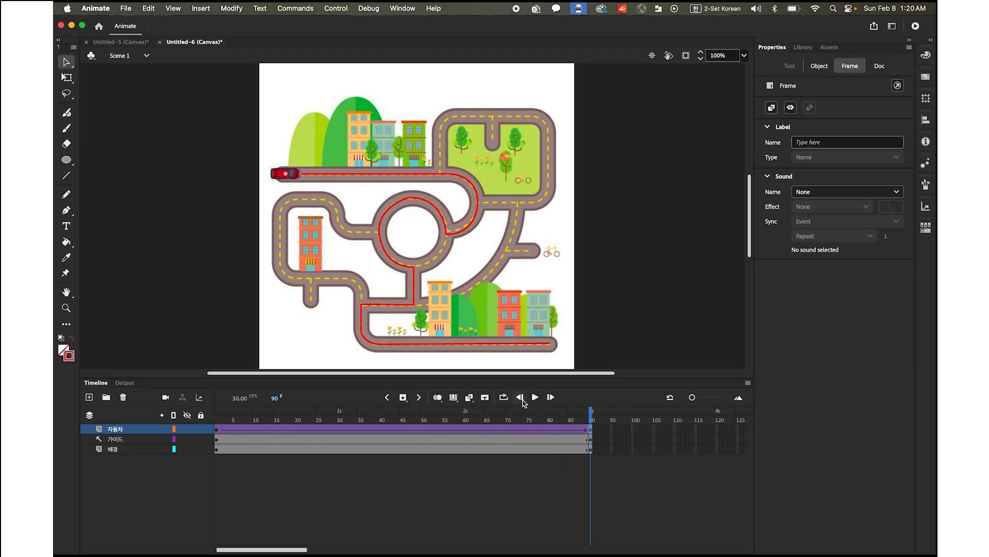
drag(295, 178, 555, 347)
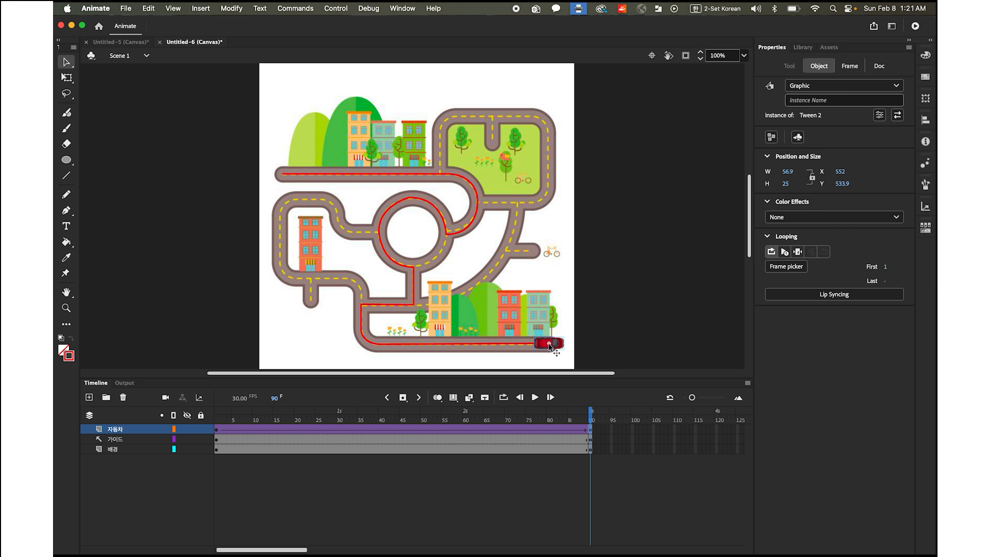
scroll(549, 350, right, 3)
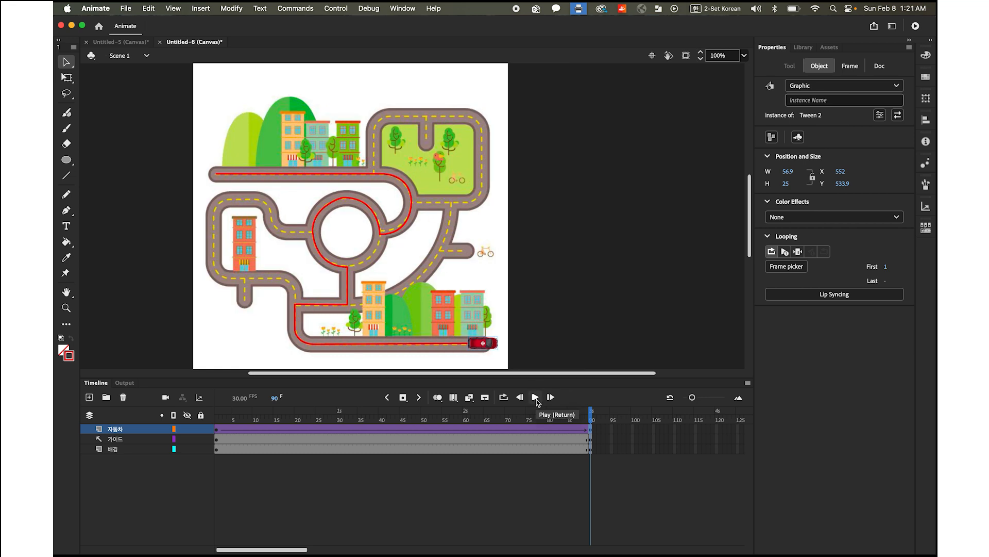
click(535, 400)
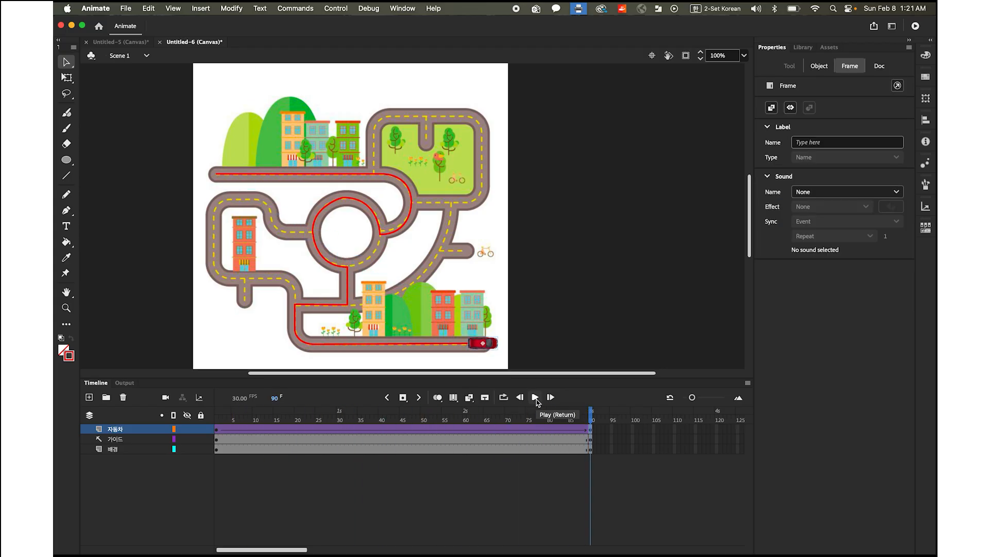
click(536, 398)
Nest the 자동차 layer under the 가이드 guide layer and play the car's motion along the path
click(113, 430)
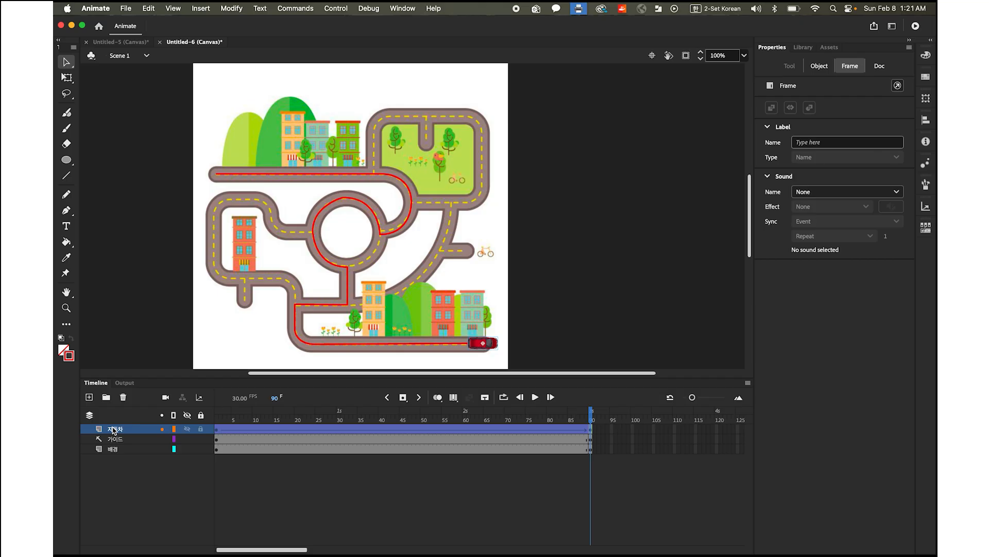
mouse_move(112, 430)
mouse_down()
mouse_move(110, 446)
mouse_move(122, 446)
mouse_up()
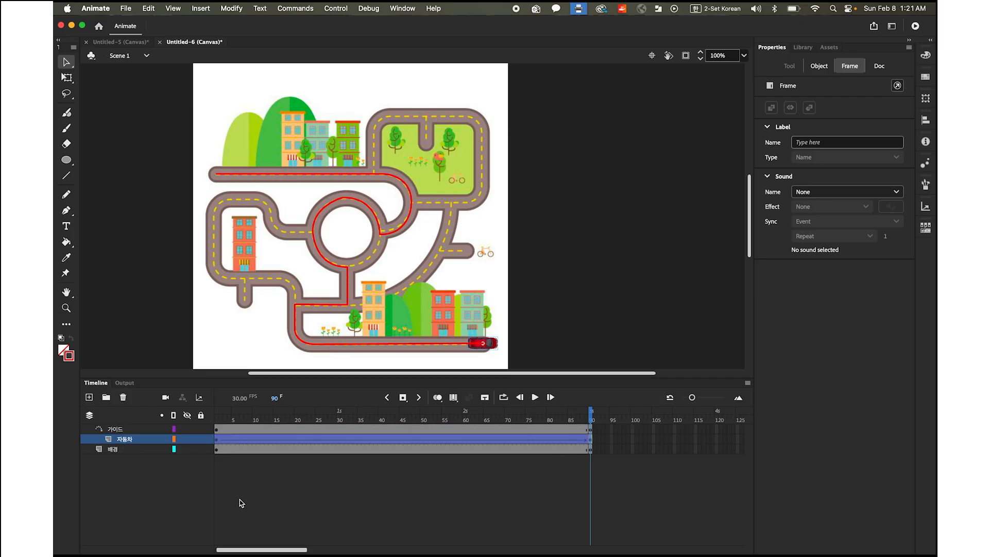
click(535, 398)
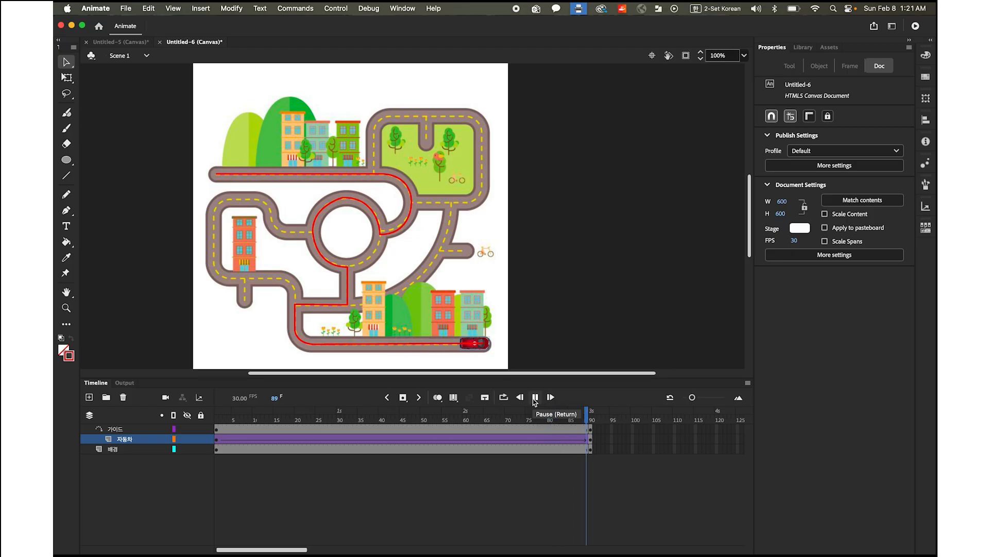
click(535, 397)
Enable Orient to path for the car's classic tween from frame 1 and play the animation
drag(588, 416, 201, 432)
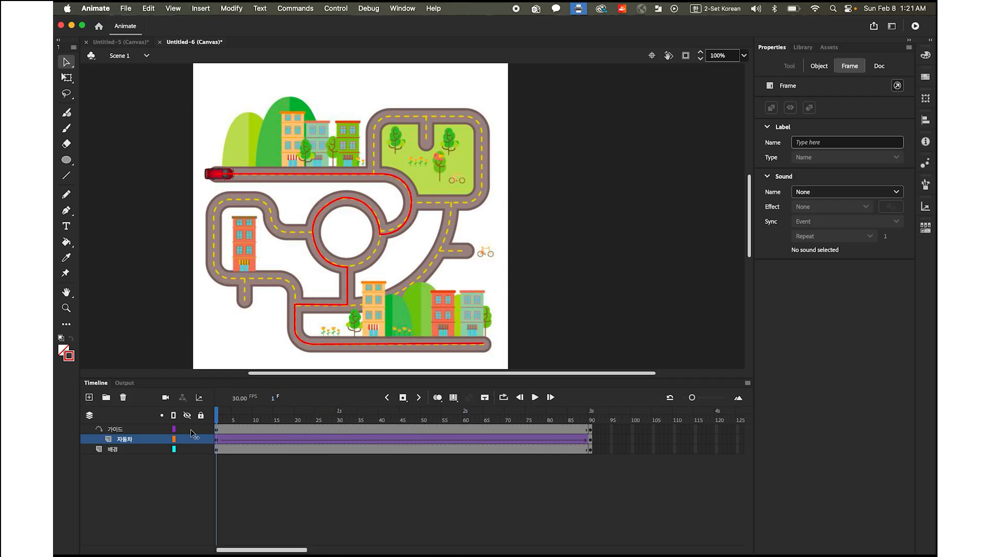
click(218, 440)
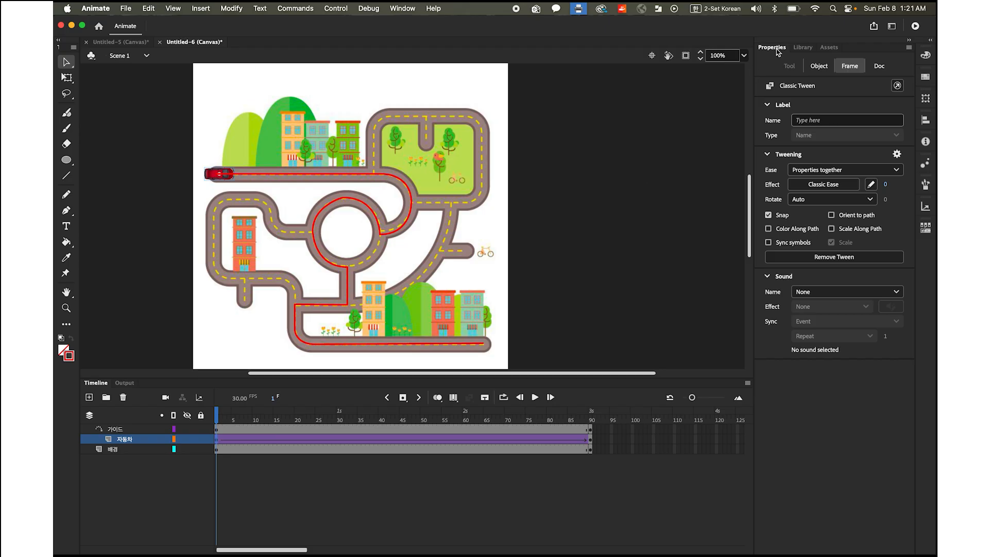
click(831, 215)
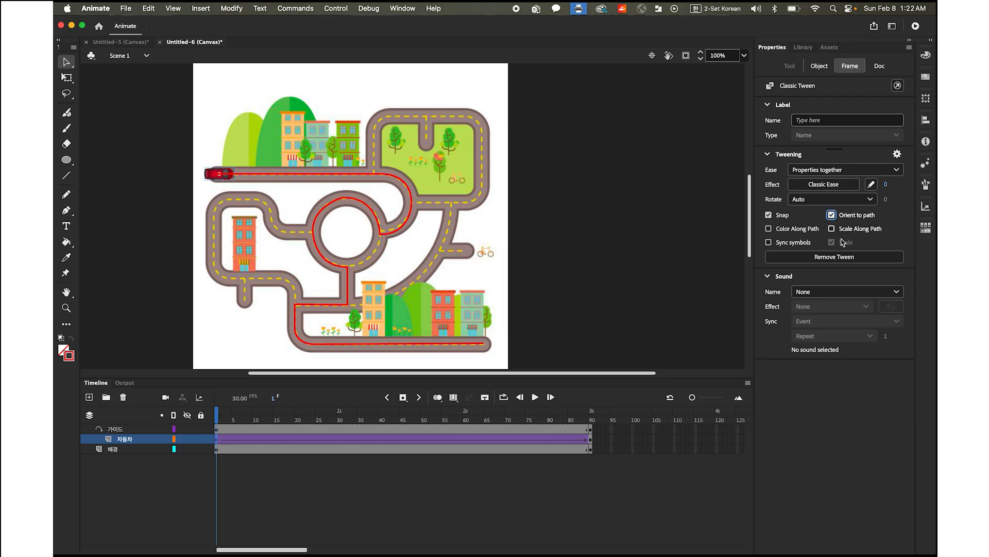
click(536, 397)
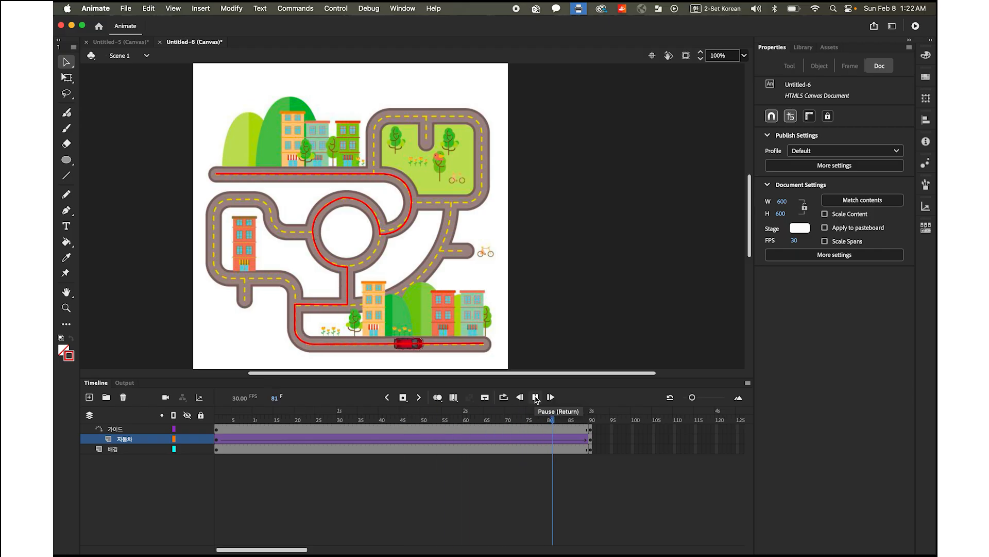
click(536, 397)
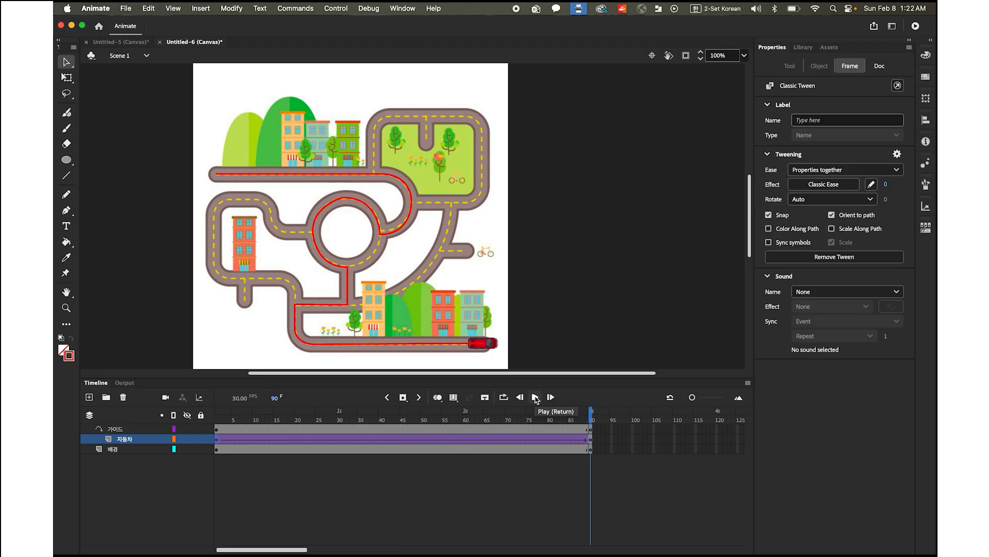
Test the movie in the browser, return to Animate and bring the timeline back into view
click(336, 8)
mouse_move(363, 129)
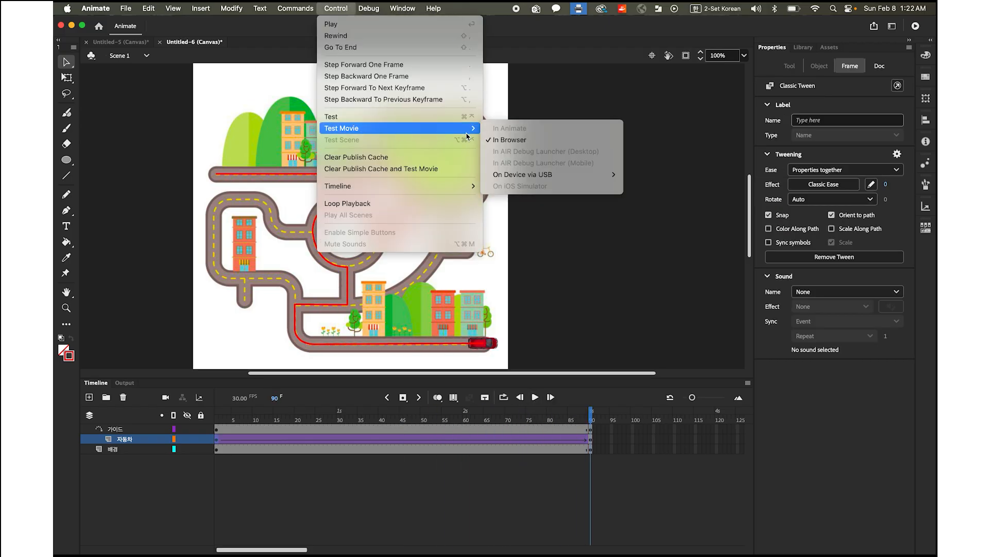
click(505, 141)
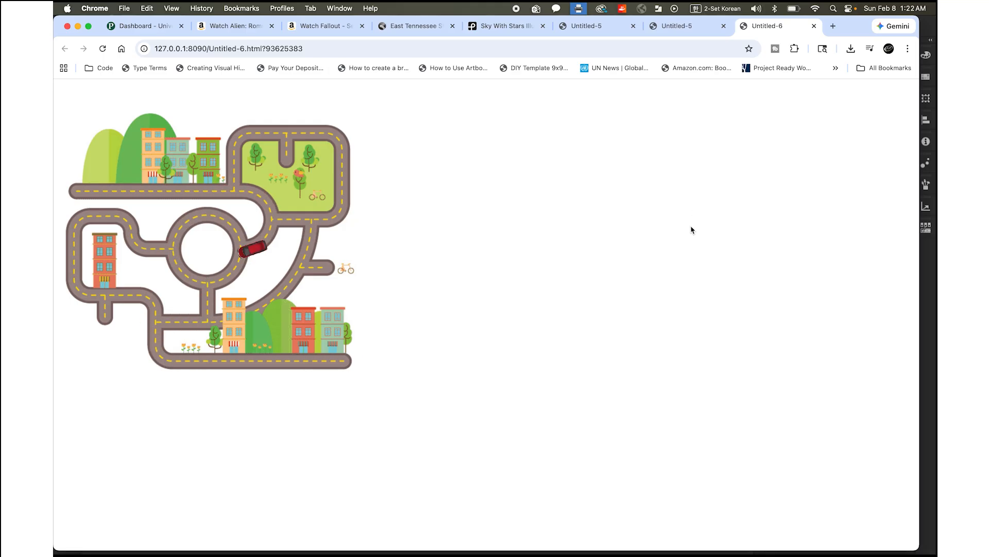
mouse_move(383, 550)
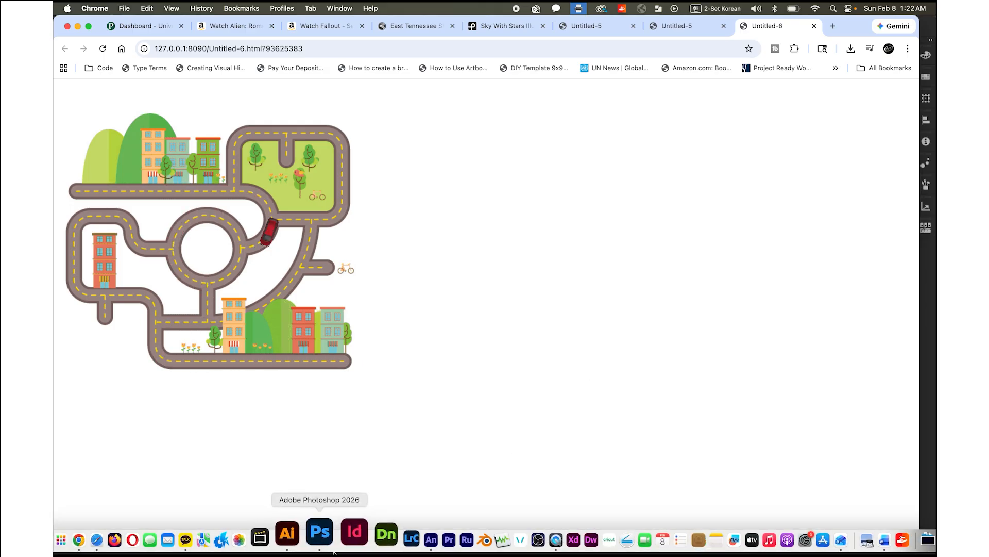
click(394, 541)
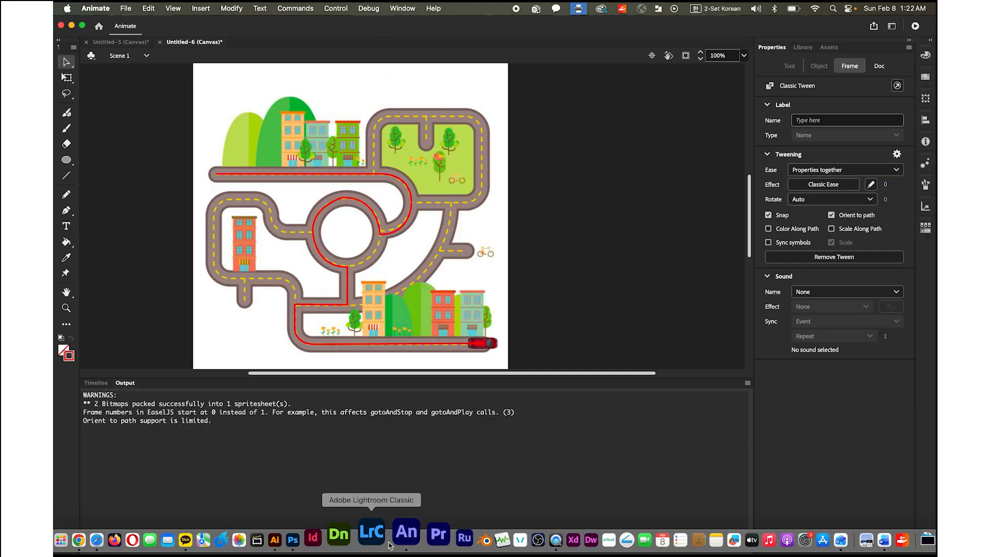
click(97, 384)
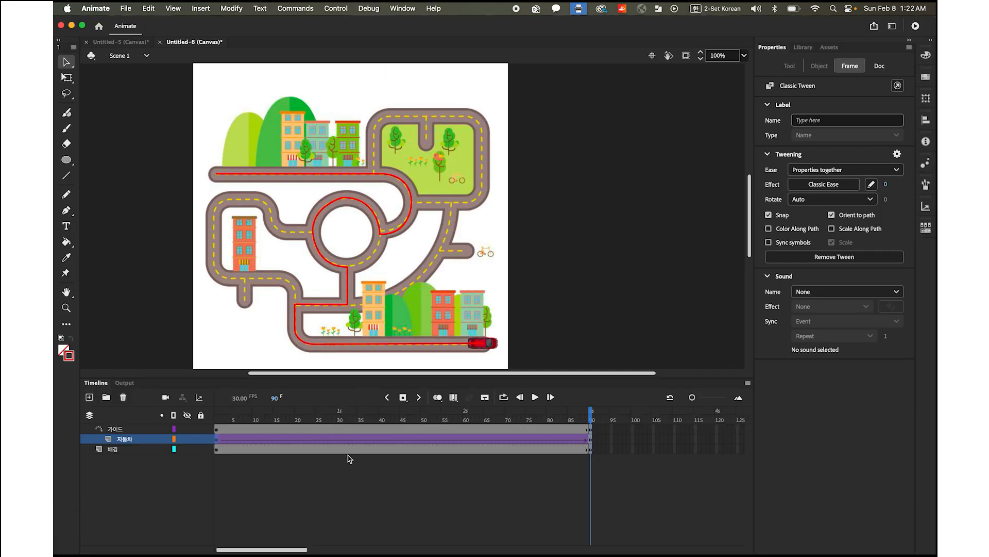
Insert keyframes at frame 180 on the 가이드, 자동차 and 배경 layers together
drag(294, 550, 362, 554)
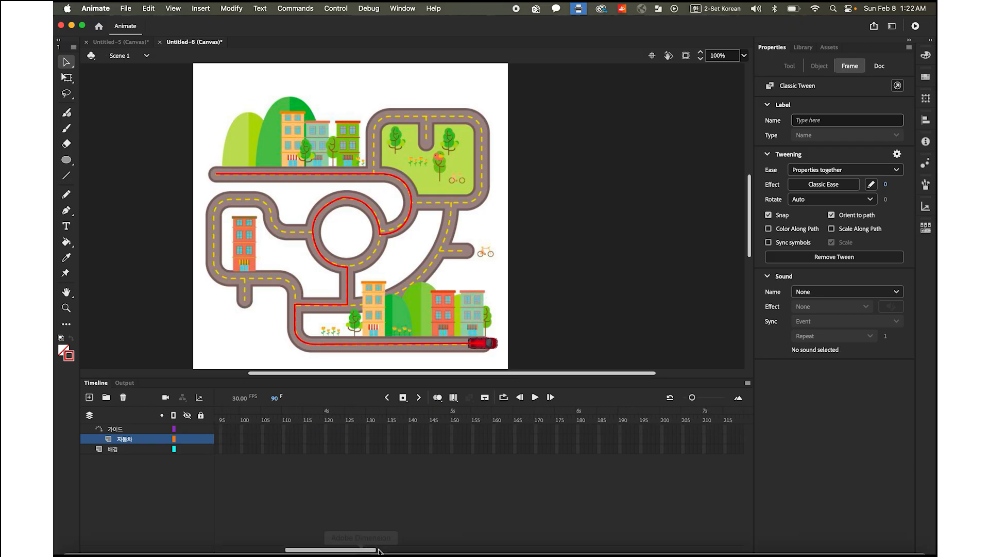
click(578, 429)
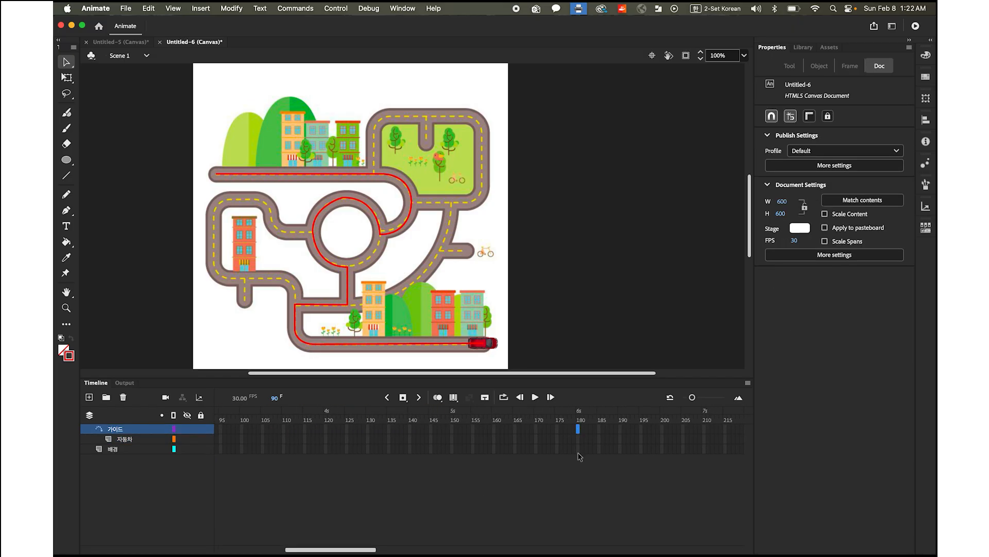
shift+click(580, 451)
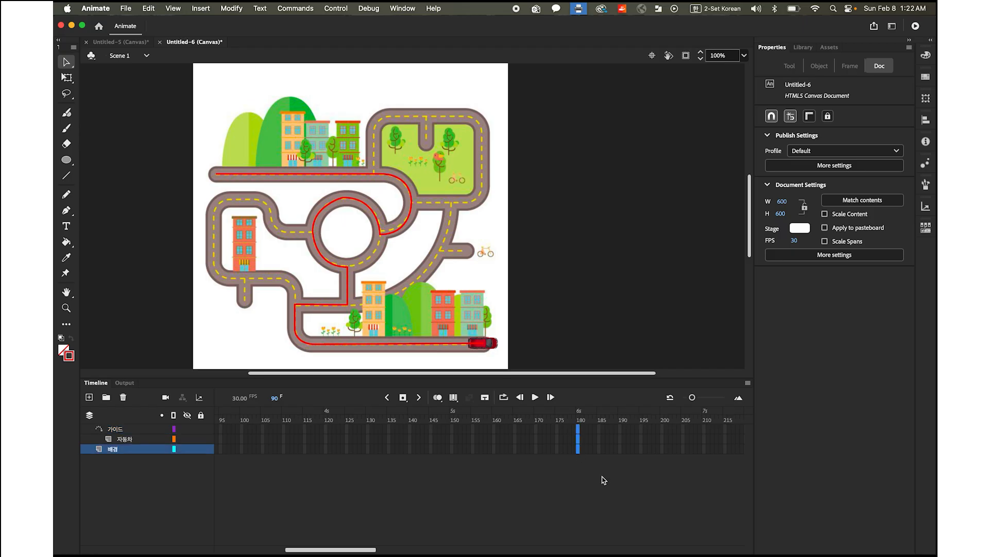
click(403, 397)
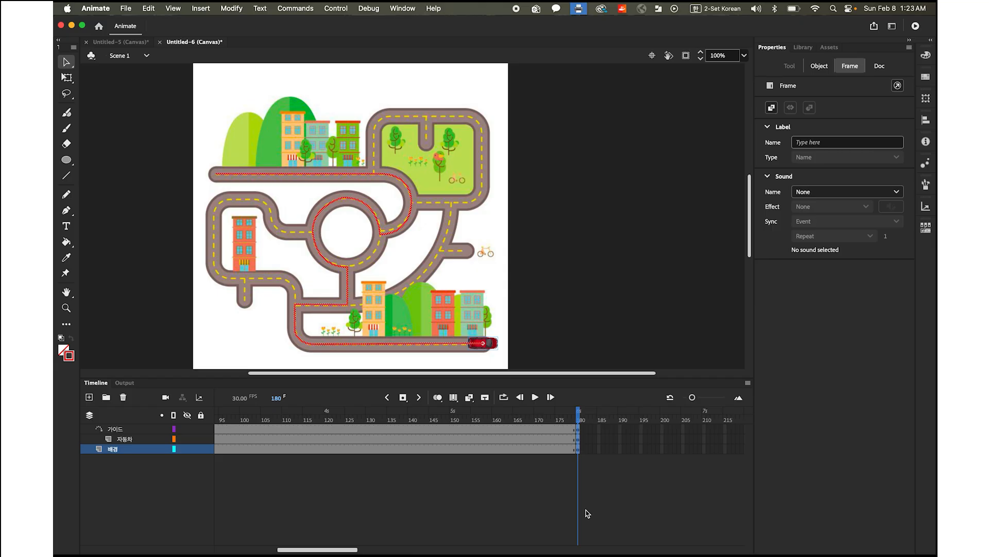
Test the movie extended to frame 180 in the browser
click(333, 8)
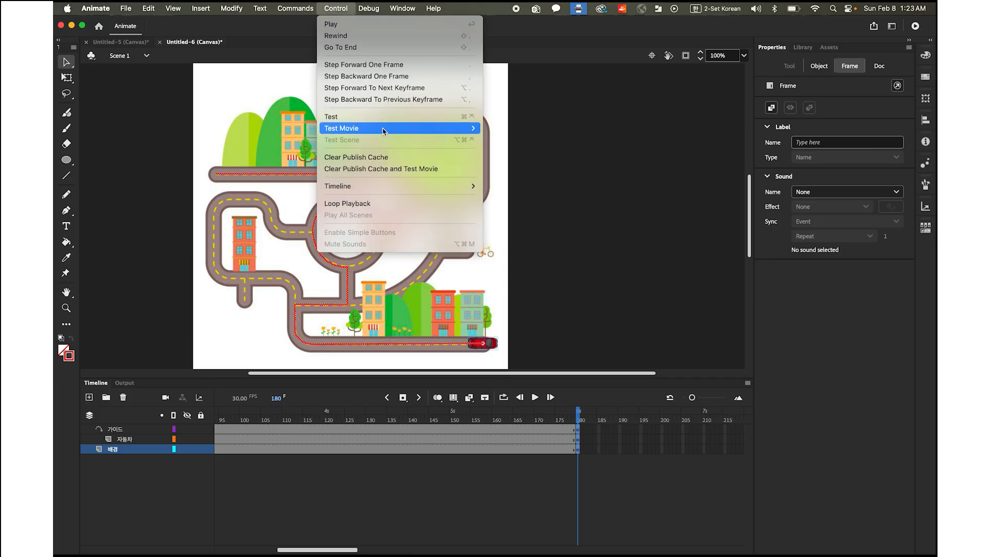
mouse_move(384, 130)
click(522, 139)
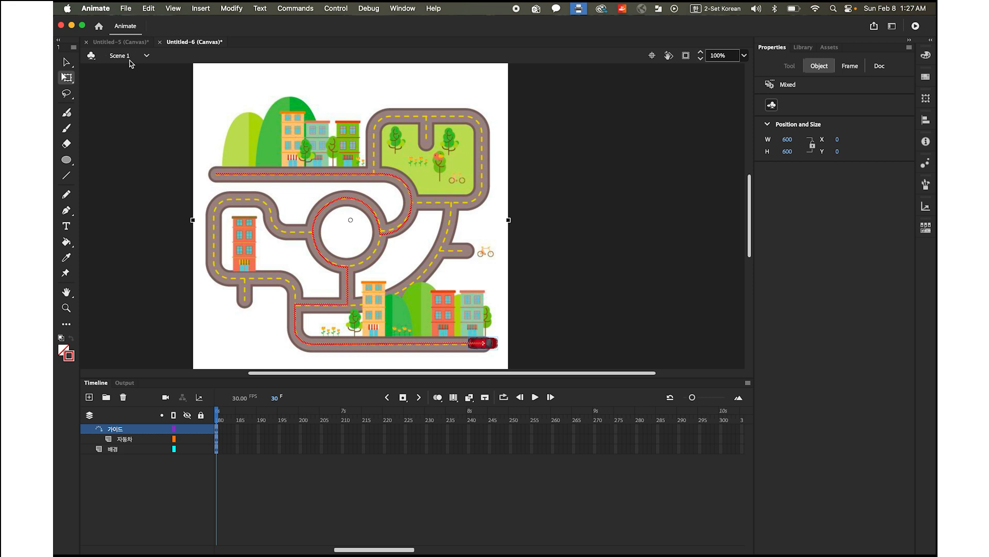
Create a new HTML5 Canvas document of 600 x 600 pixels at 30 fps
click(127, 9)
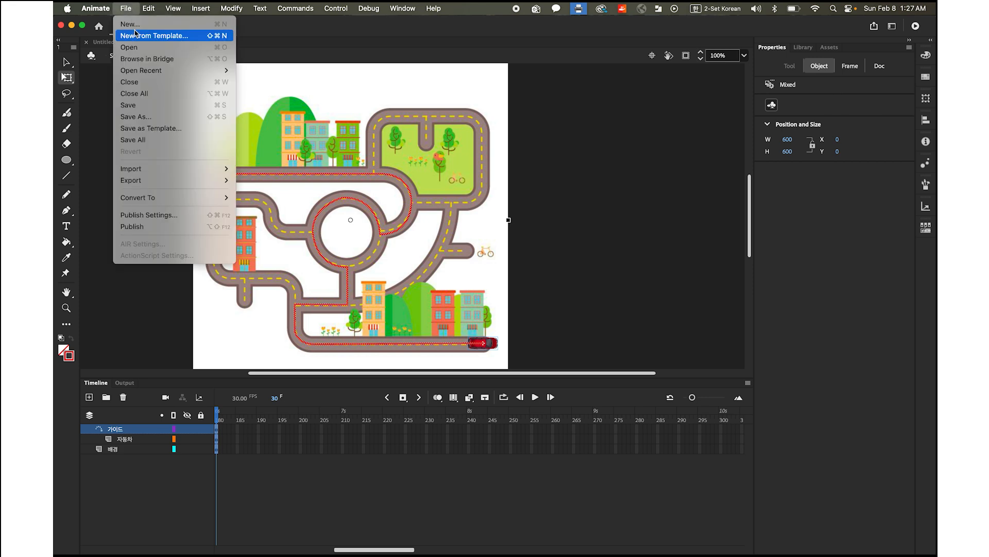
click(132, 24)
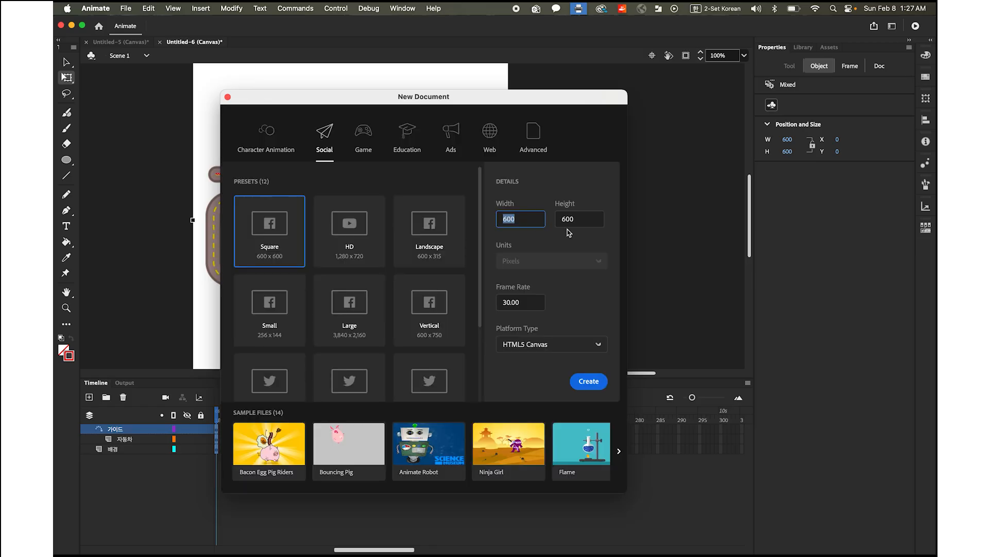
click(585, 219)
click(526, 304)
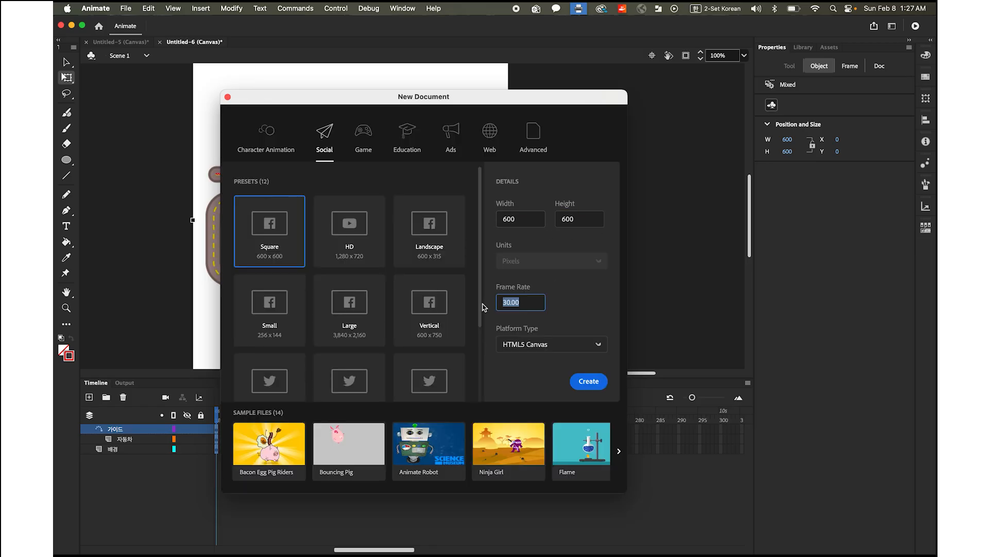
click(590, 383)
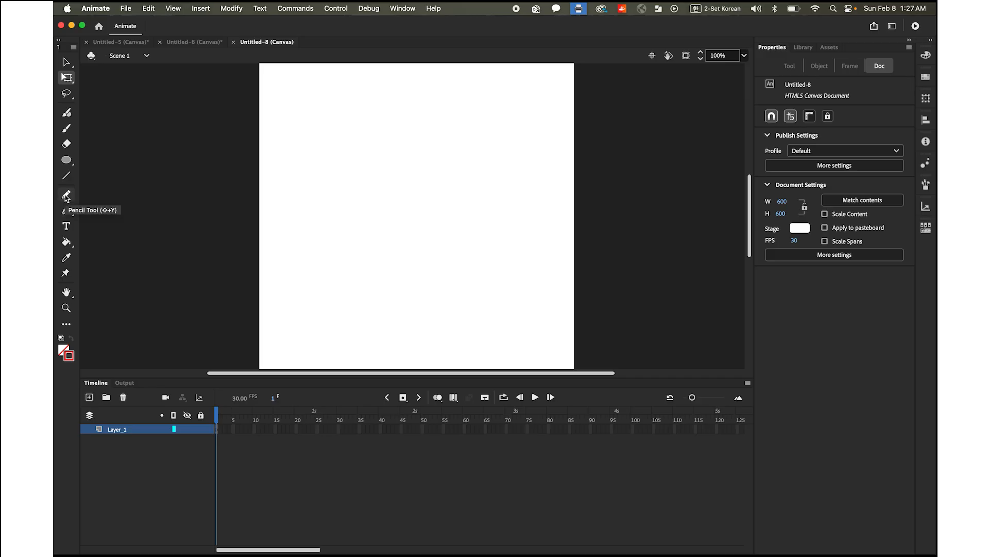
Draw a freehand red path with two loops across the stage using the Pencil tool in Smooth mode
click(66, 196)
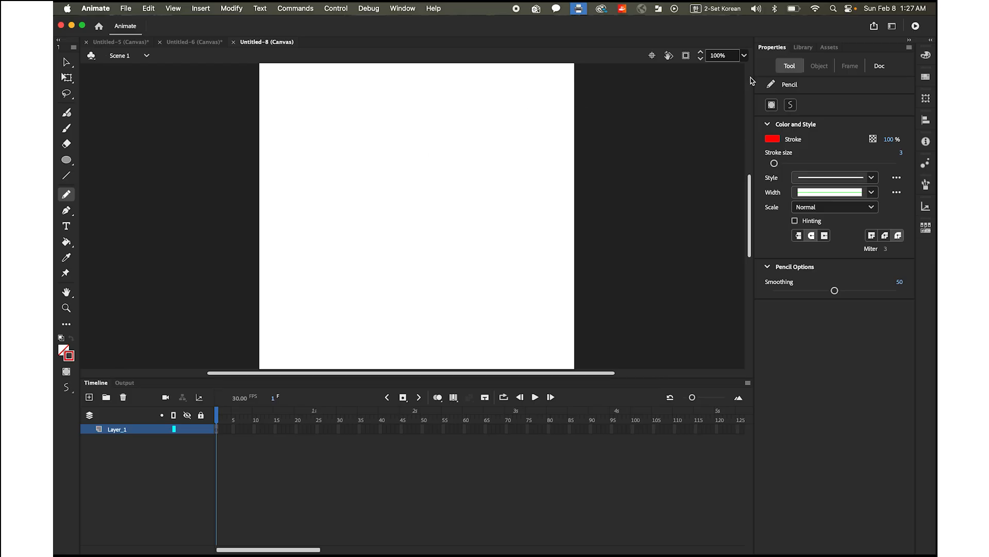
click(790, 106)
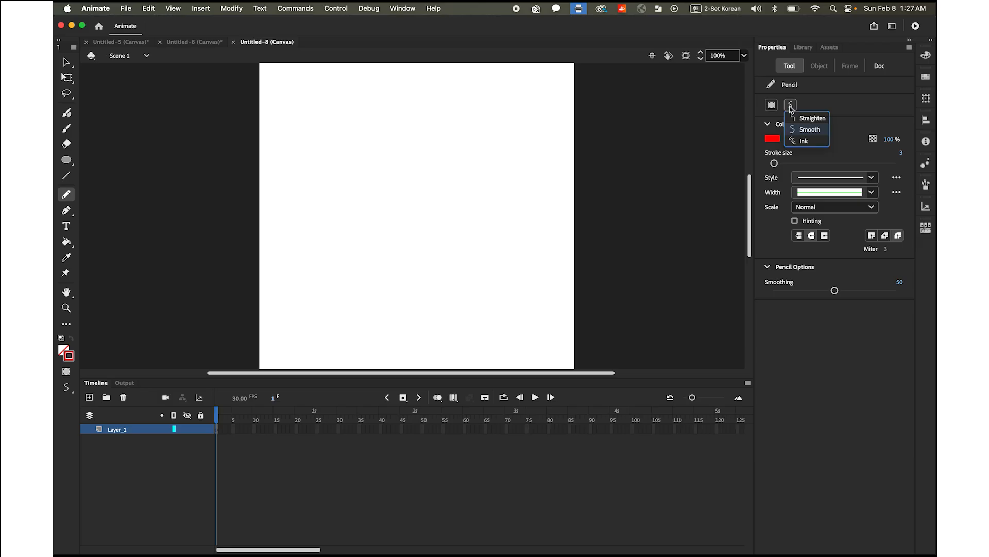
click(819, 132)
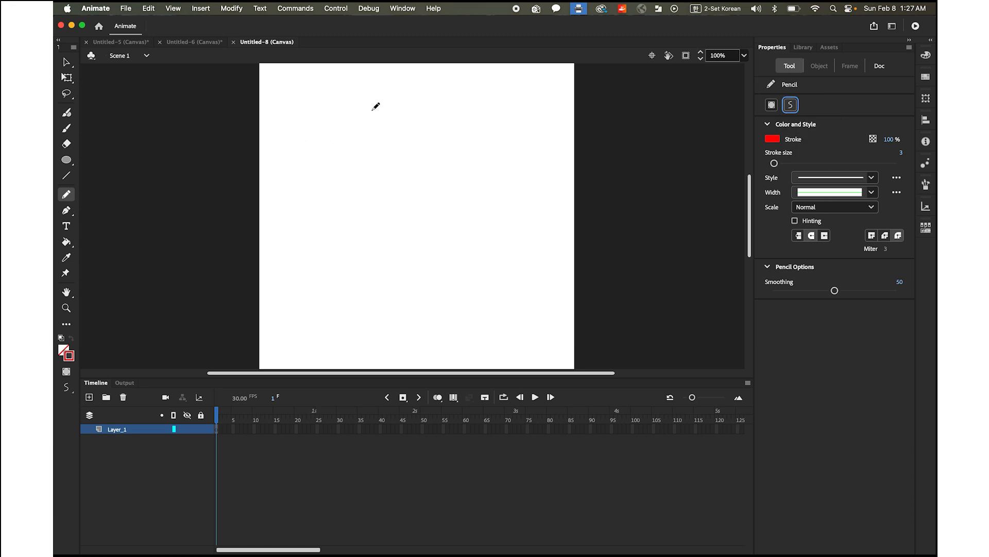
mouse_move(379, 115)
mouse_down()
mouse_move(318, 126)
mouse_move(313, 189)
mouse_move(358, 176)
mouse_move(316, 202)
mouse_move(363, 266)
mouse_move(474, 275)
mouse_move(495, 241)
mouse_move(470, 251)
mouse_move(520, 241)
mouse_move(523, 170)
mouse_up()
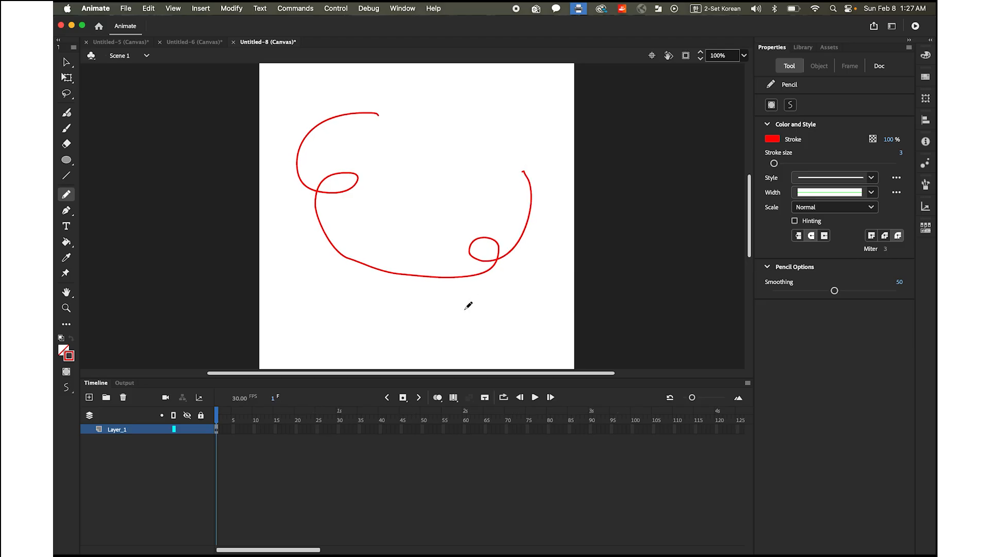
Rename the curve's layer to 가이드 and turn it into a guide layer
double_click(115, 428)
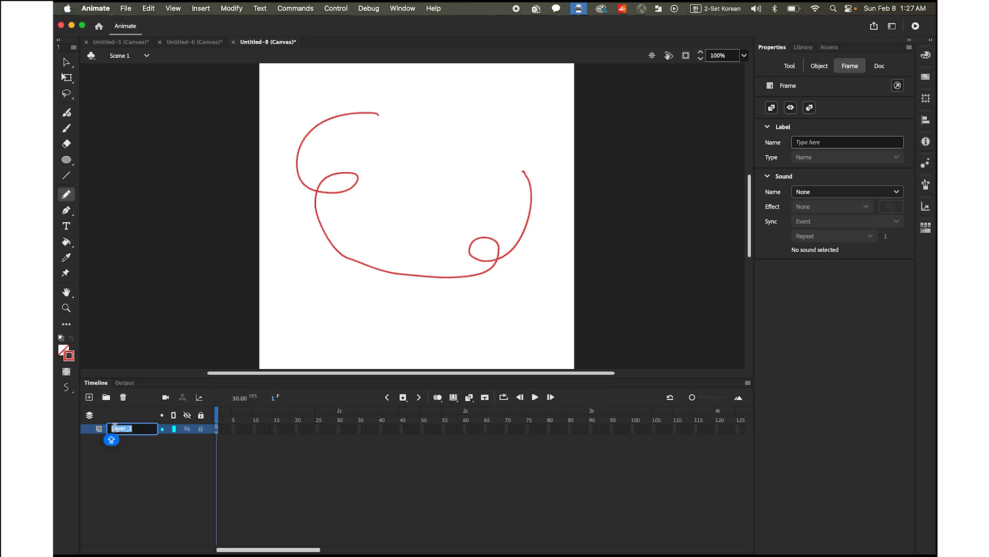
text(개)
key(Return)
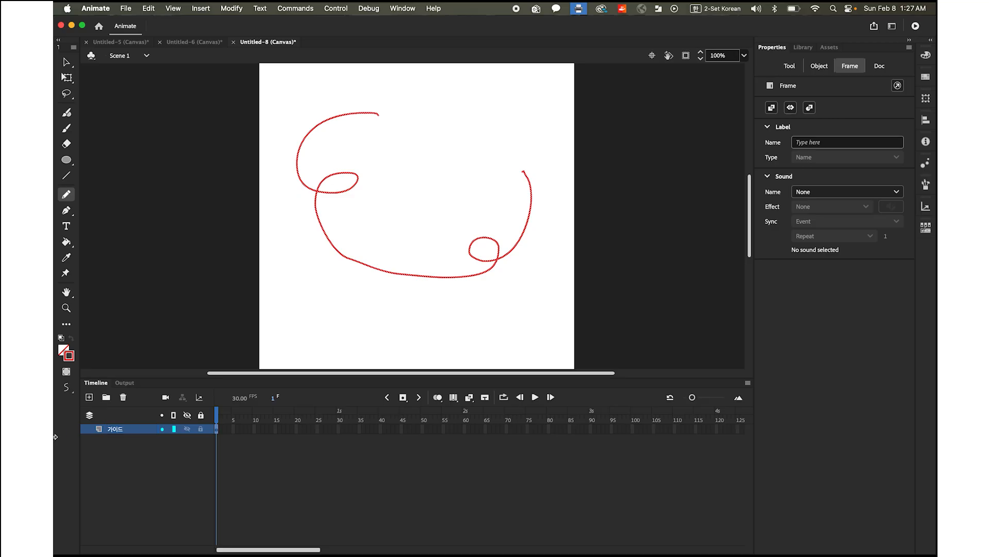
right_click(92, 432)
click(117, 405)
On a new layer, draw a blue circle without stroke, about 56.5 px wide, centred on the upper-left start of the curve
click(89, 397)
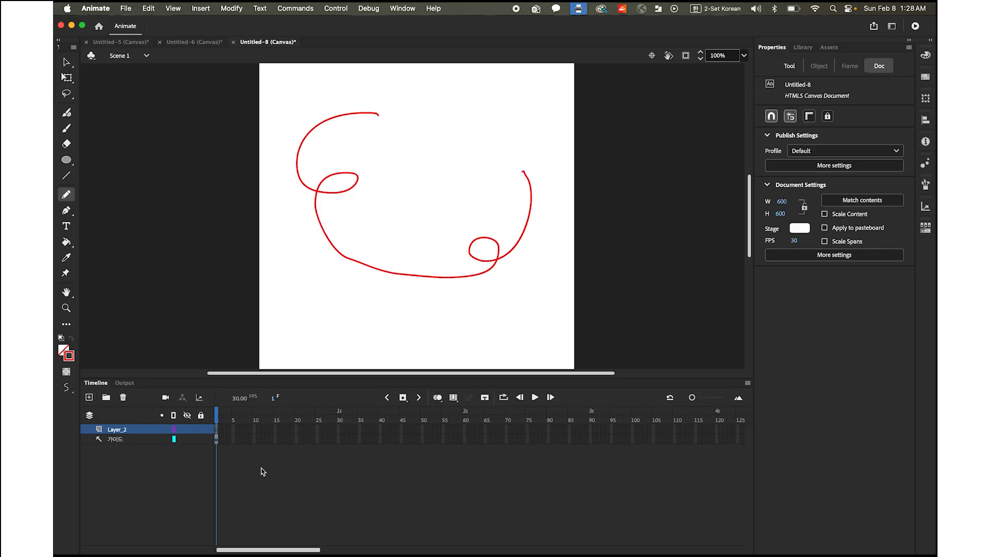
click(66, 160)
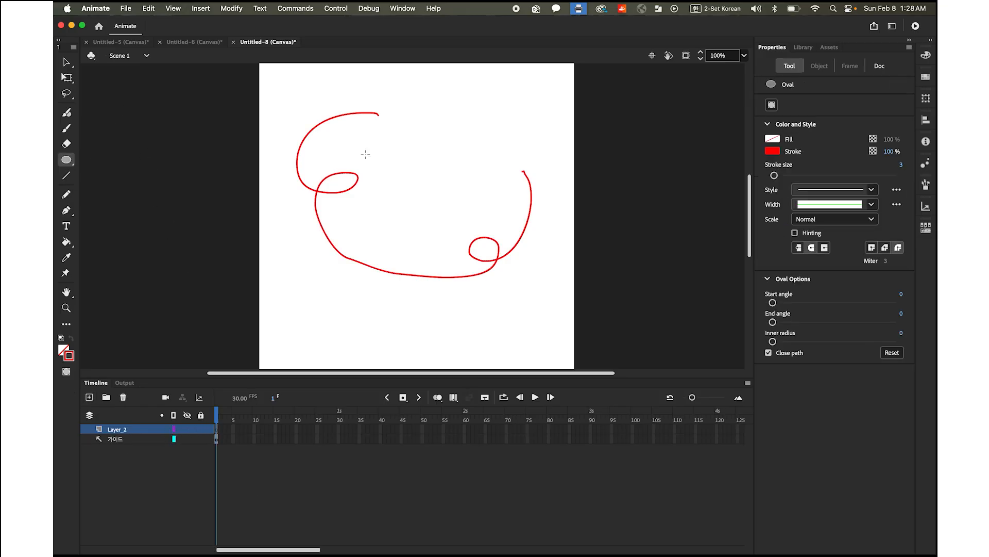
click(70, 355)
click(245, 369)
click(64, 351)
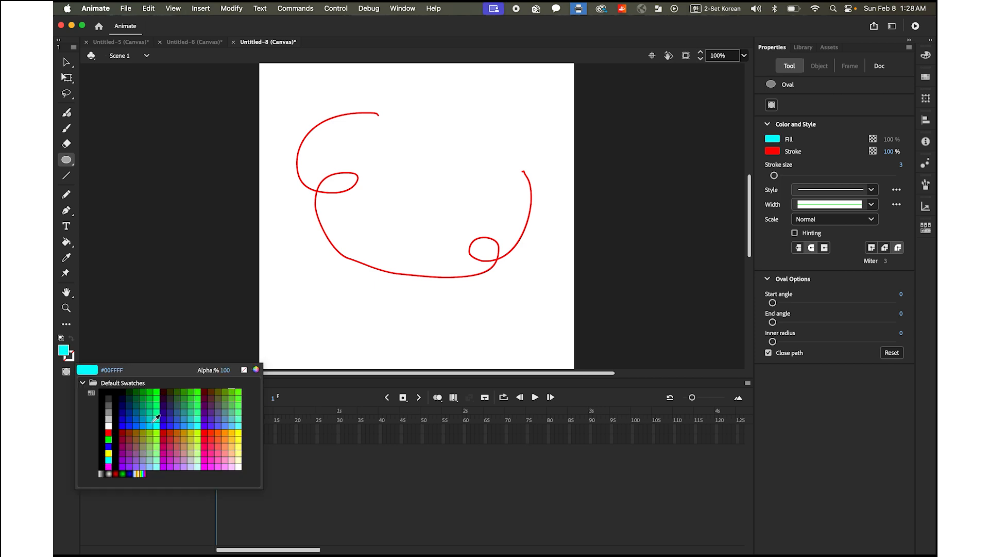
click(127, 424)
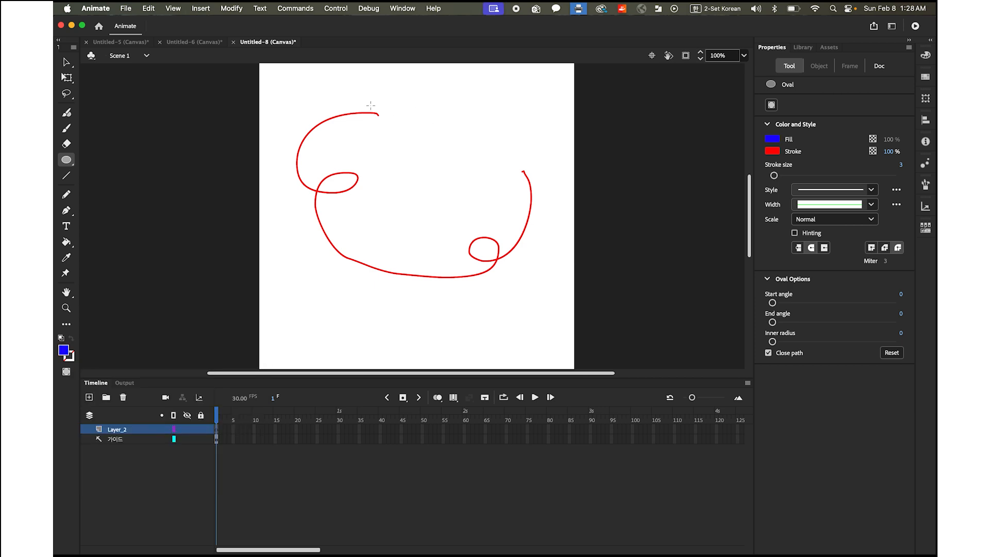
mouse_move(399, 113)
mouse_down()
mouse_move(417, 133)
mouse_move(387, 125)
mouse_up()
click(67, 62)
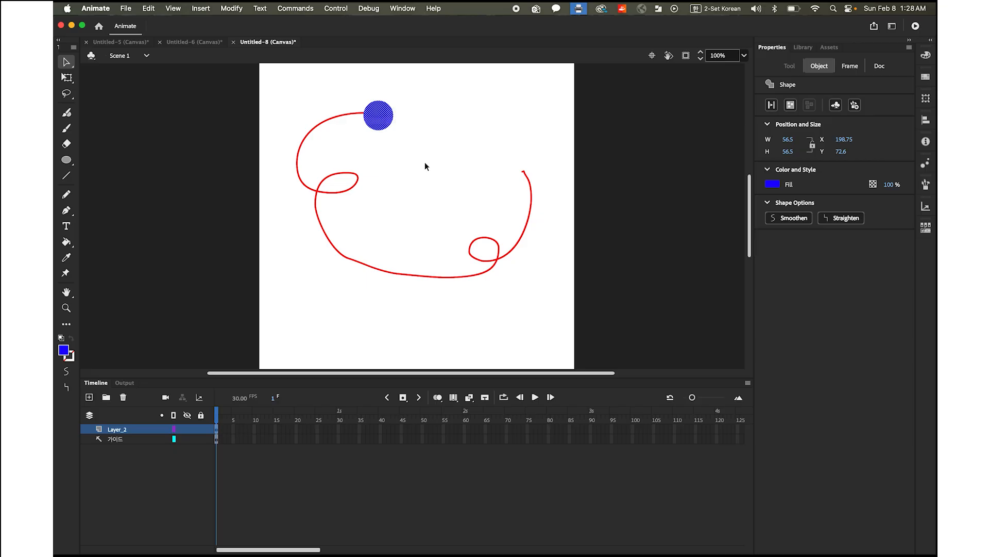
Insert keyframes at frame 60 on both Layer_2 and the 가이드 layer
click(465, 430)
shift+click(466, 441)
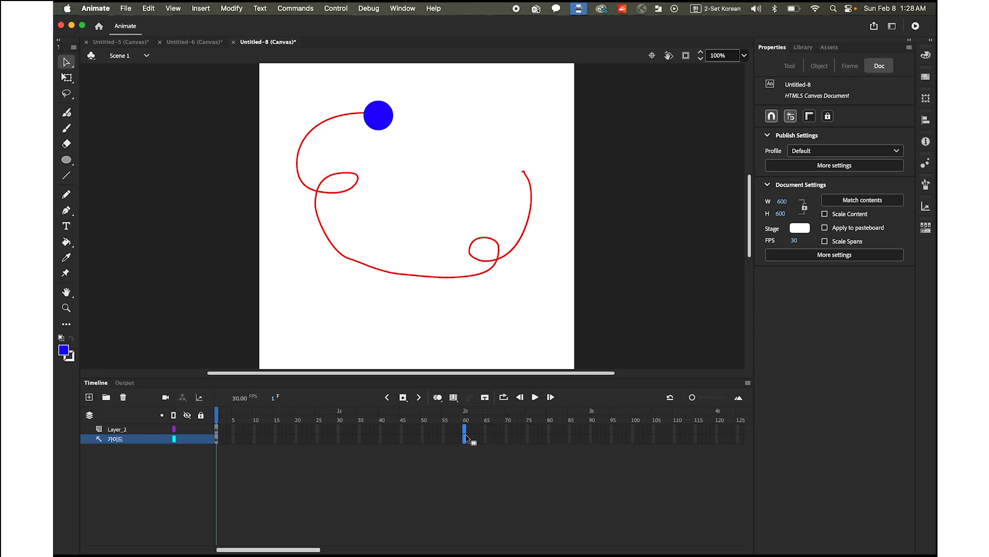
click(403, 397)
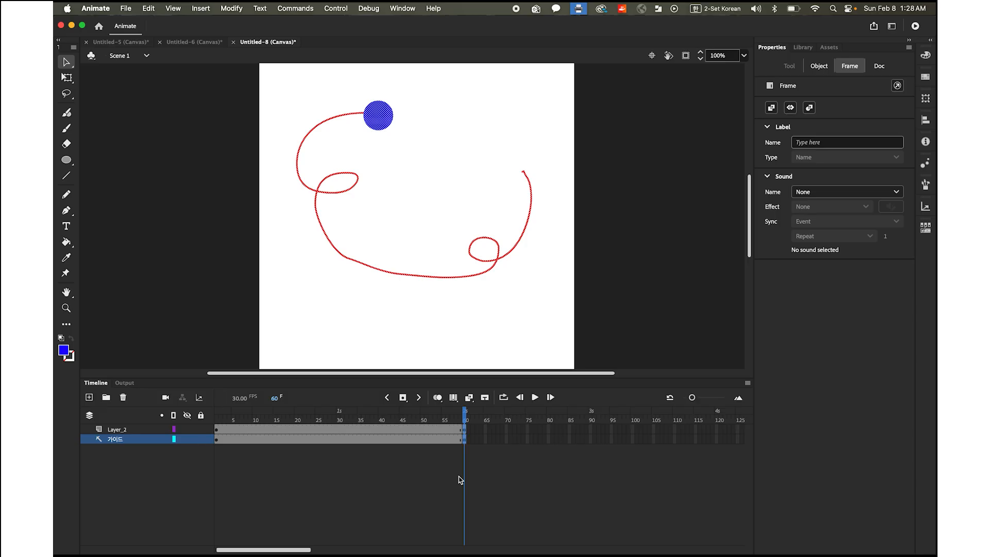
Create a classic tween on Layer_2 between frames 1 and 60
click(116, 430)
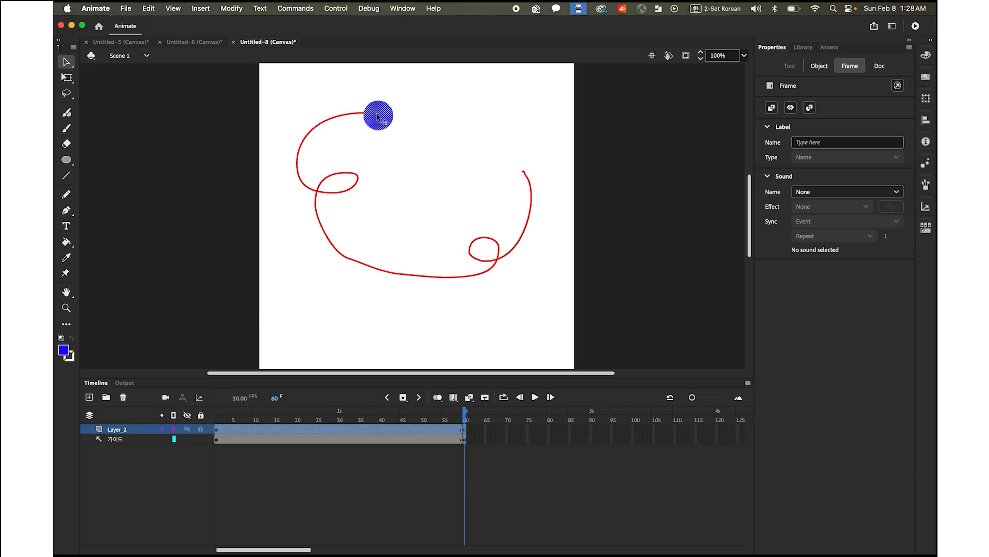
right_click(340, 429)
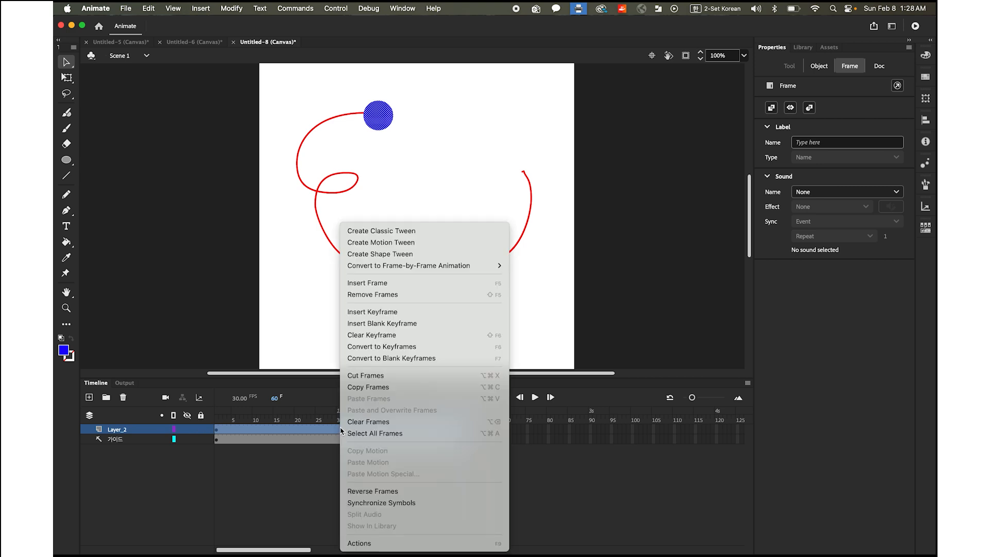
click(400, 233)
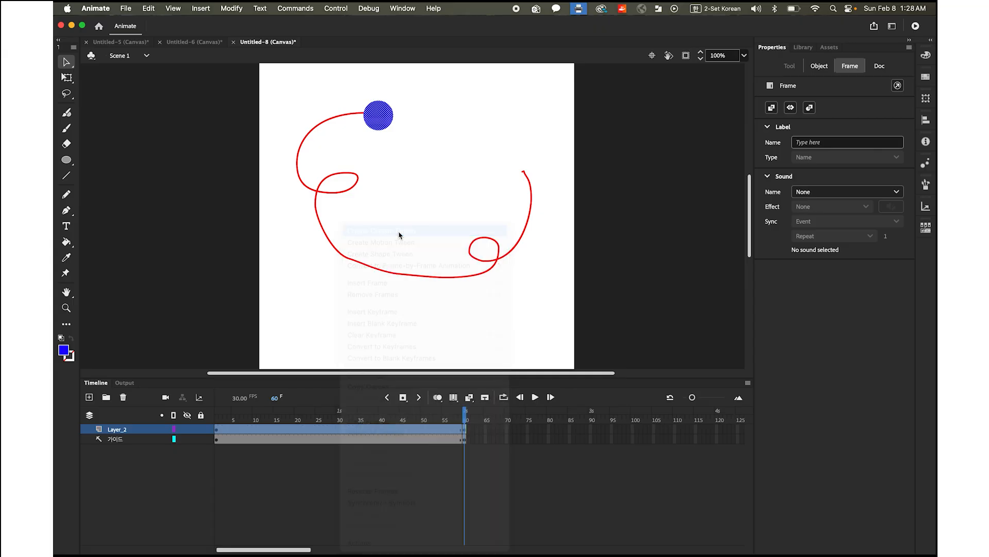
At frame 60, snap the circle onto the other end of the curve and play the tween
mouse_move(467, 416)
mouse_down()
mouse_move(232, 415)
mouse_move(424, 415)
mouse_move(465, 426)
mouse_up()
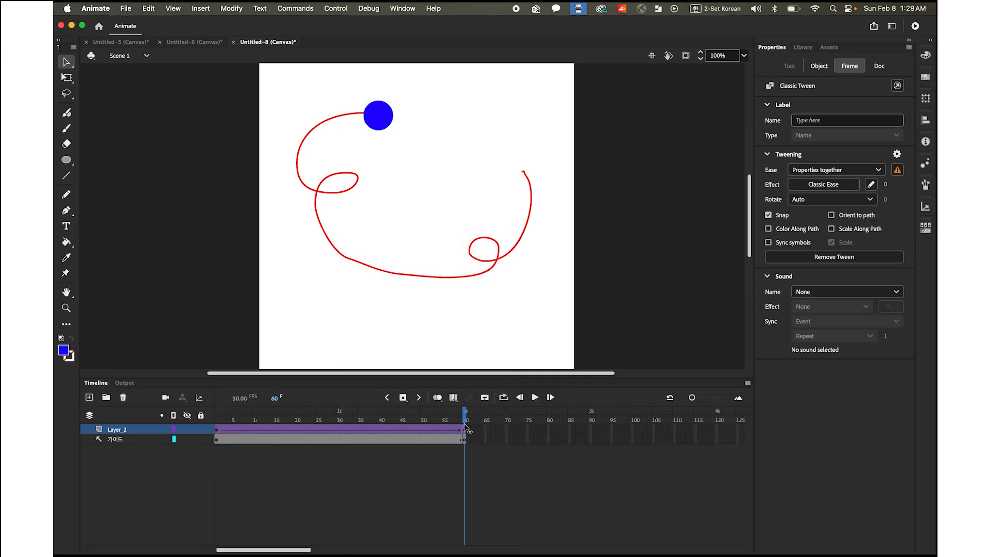
click(469, 436)
click(465, 427)
drag(393, 122, 530, 177)
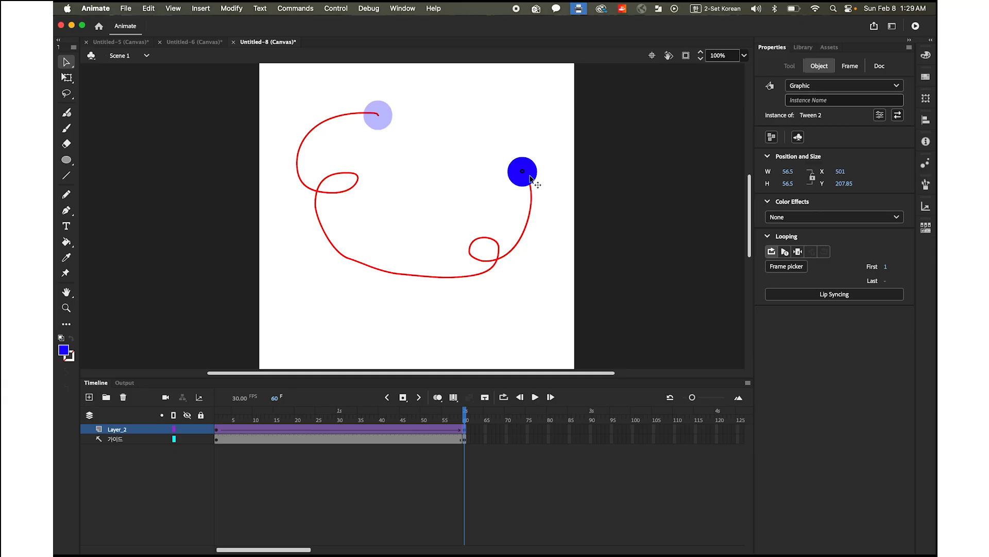
drag(530, 177, 530, 177)
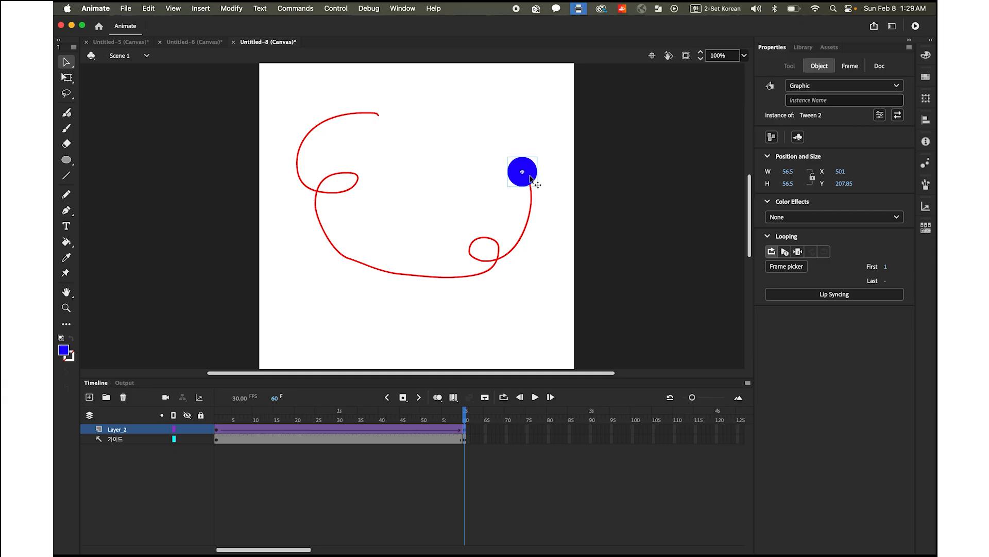
click(535, 397)
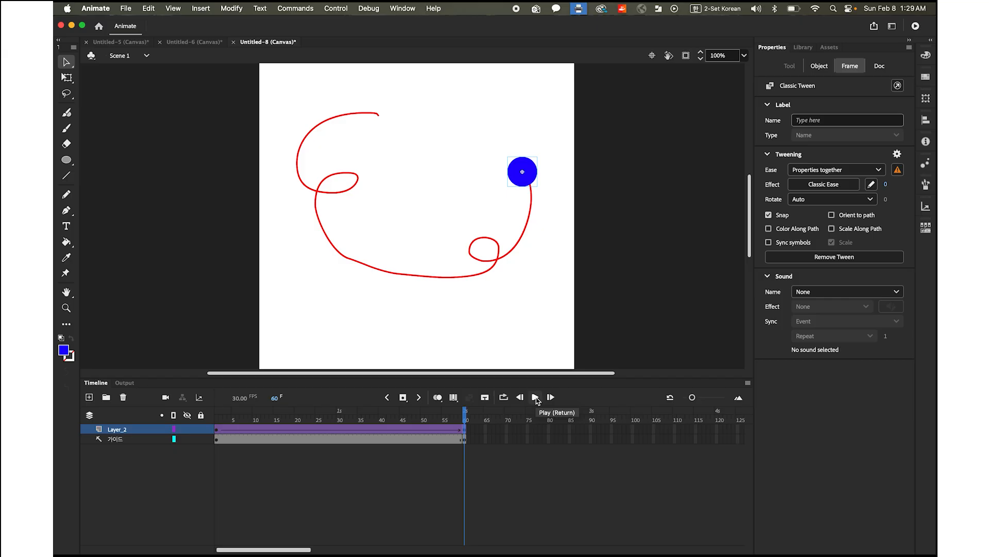
Nest Layer_2 under the 가이드 guide layer and play the animation from frame 1
drag(465, 420, 135, 420)
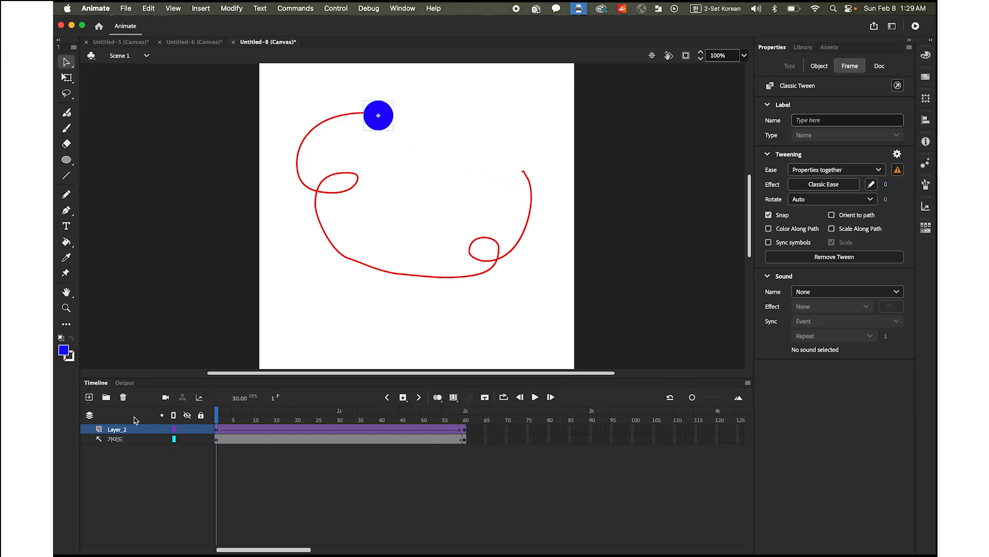
click(119, 431)
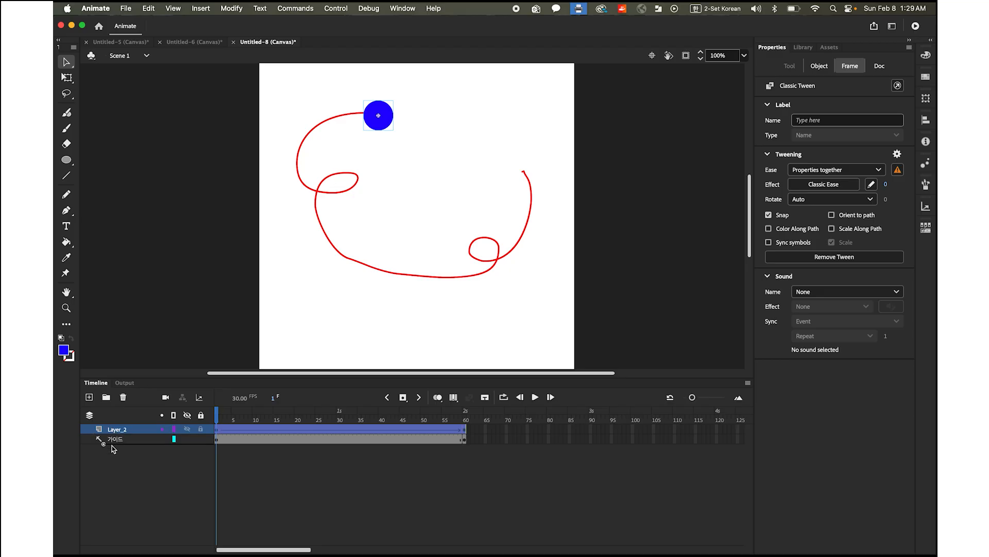
drag(123, 452, 124, 453)
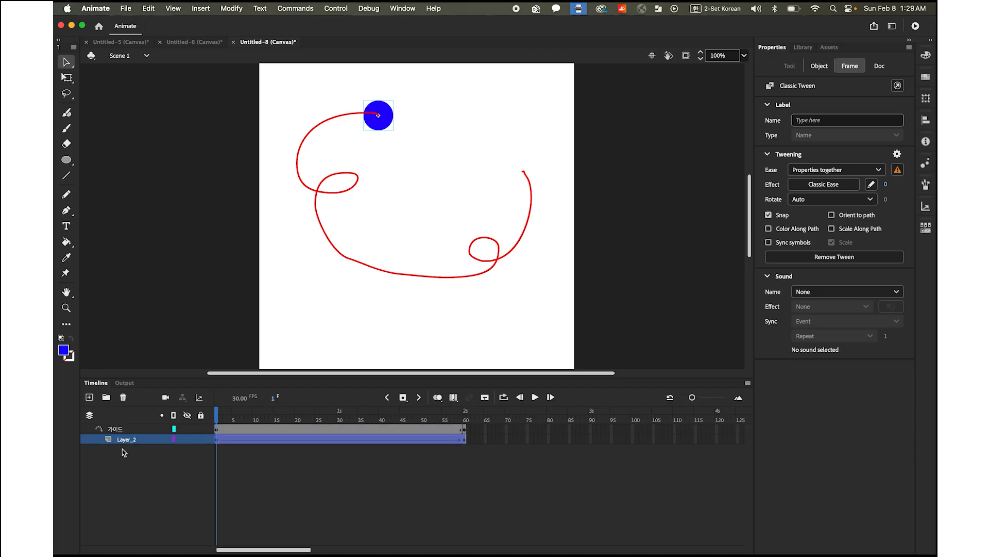
click(536, 397)
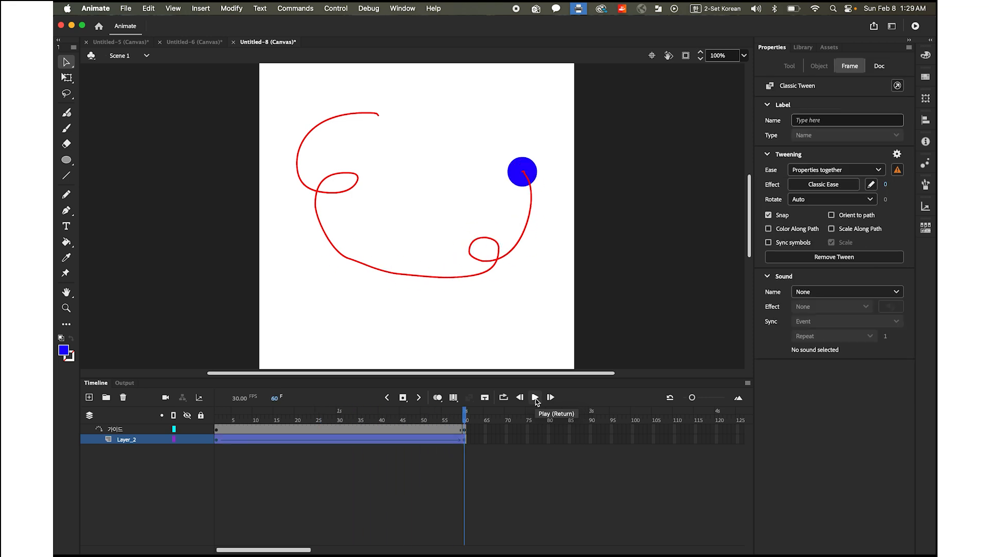
Test the movie of the guided circle in the browser
click(345, 8)
mouse_move(374, 128)
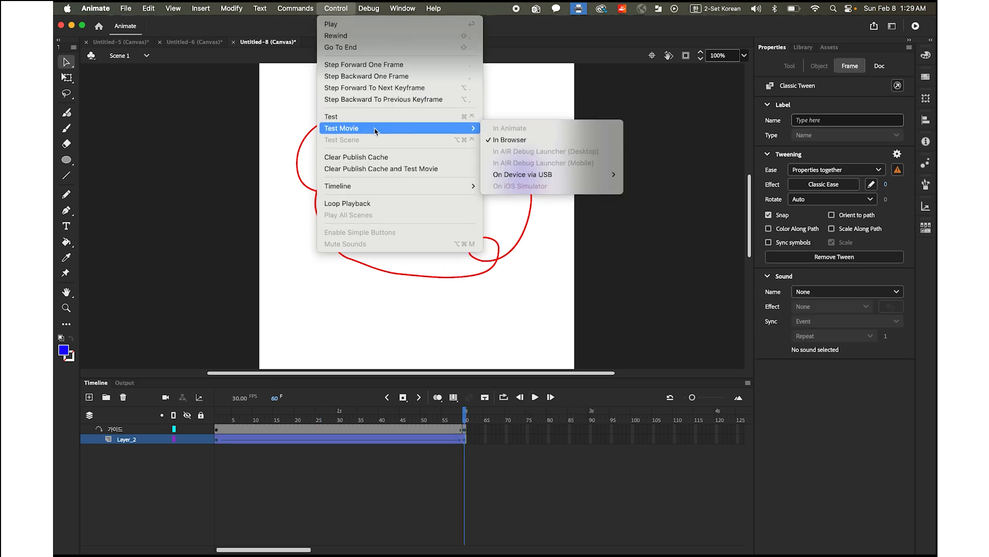
click(505, 141)
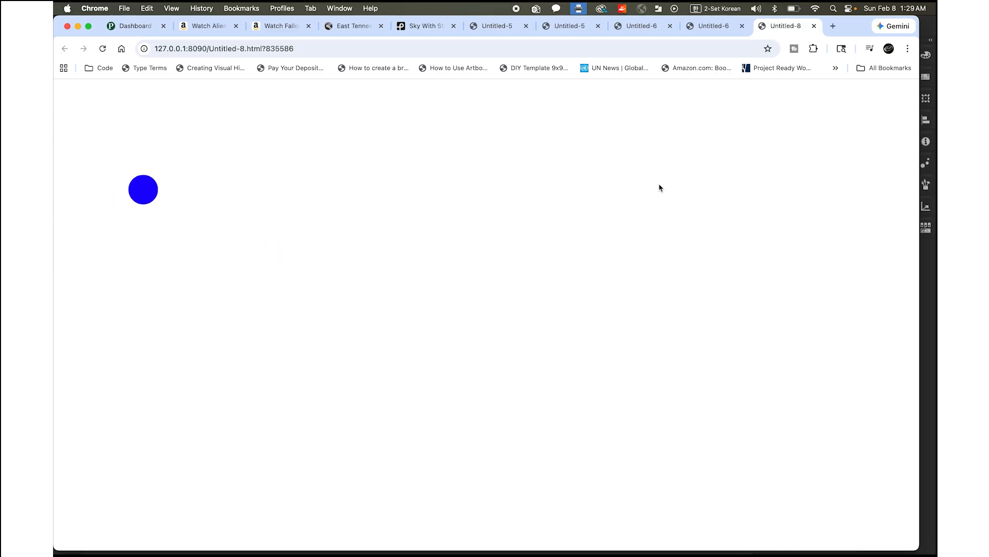
mouse_move(353, 550)
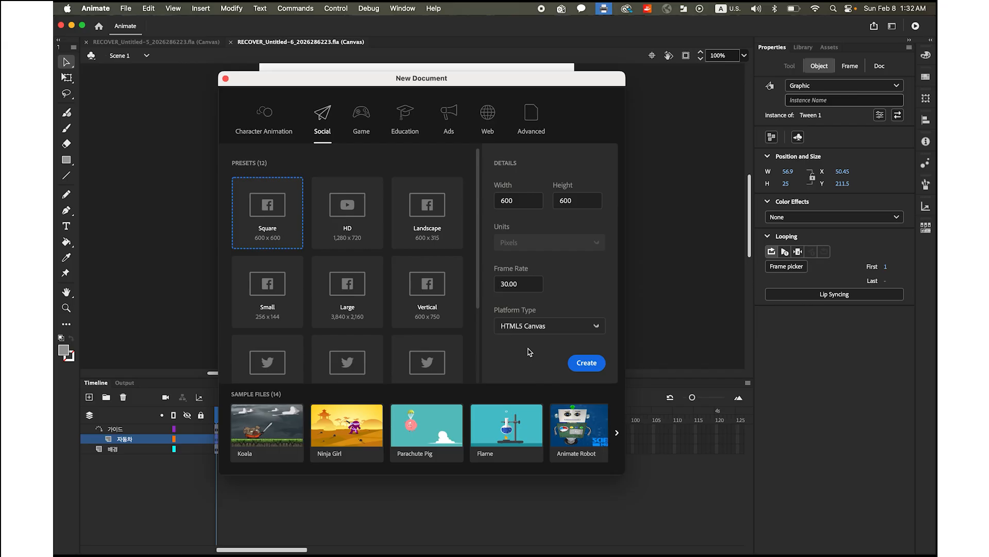
Create a new HTML5 Canvas document of 600 x 600 pixels at a frame rate of 30
double_click(526, 202)
double_click(585, 202)
click(500, 284)
double_click(500, 284)
click(588, 363)
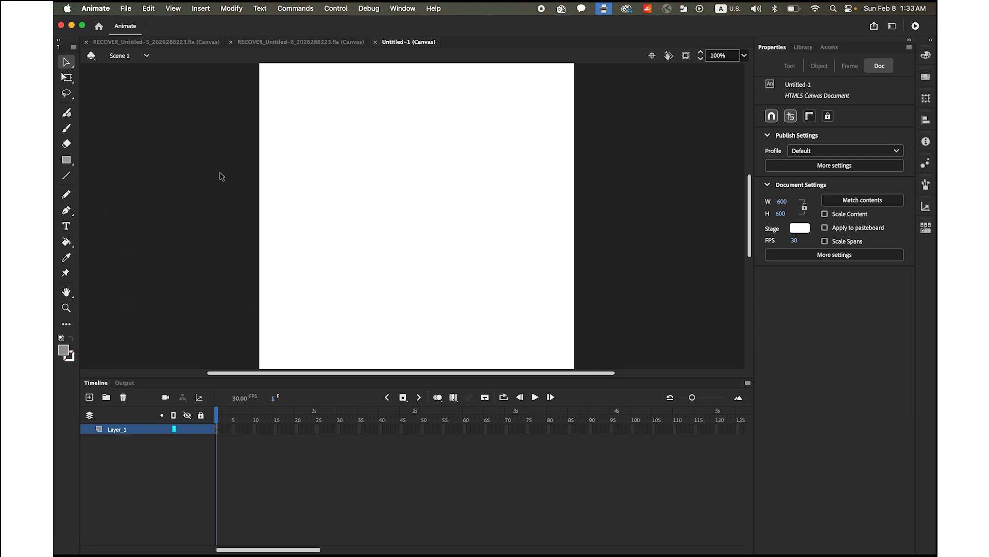
Import 갤럭시.jpg from the Motion Tween folder onto the stage
click(126, 8)
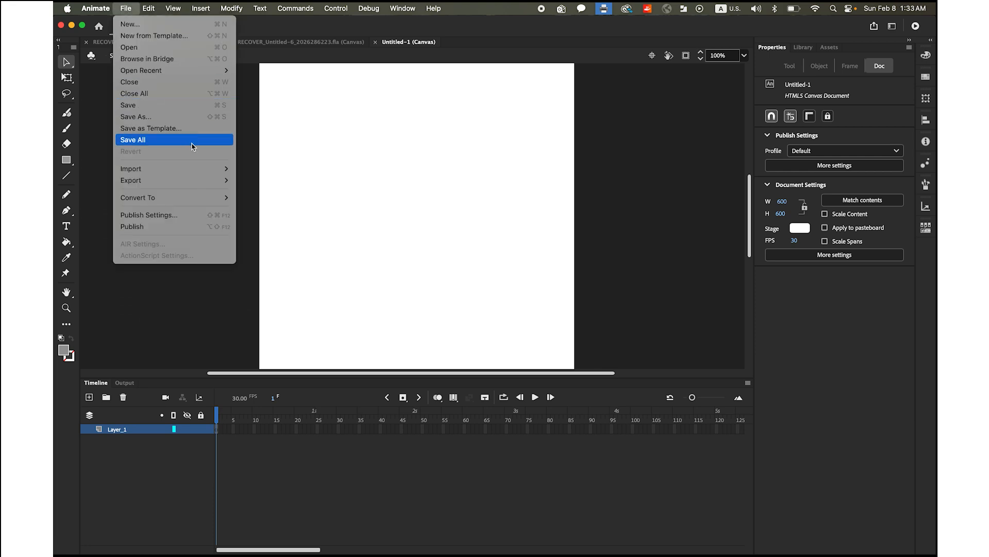
mouse_move(209, 171)
click(256, 171)
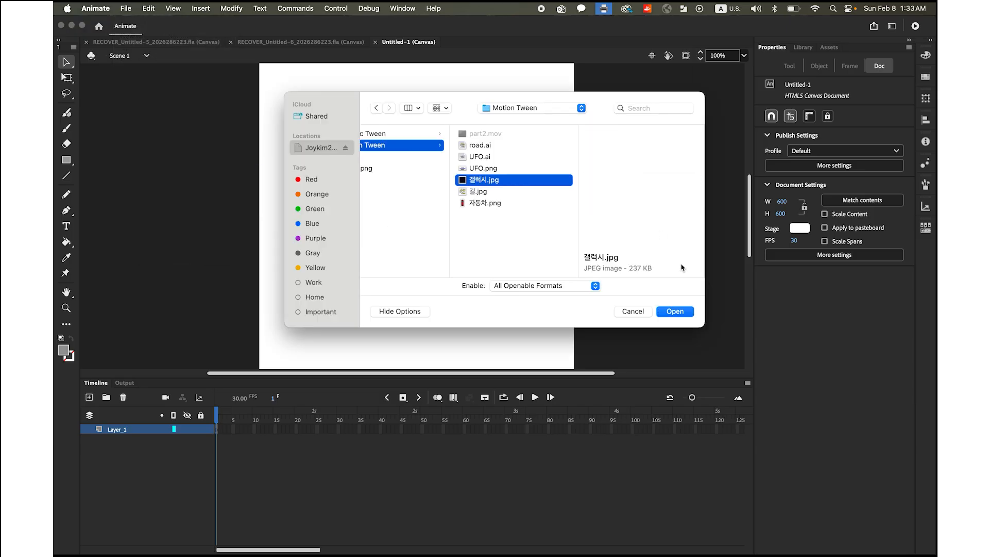
click(675, 311)
Rename the layer holding the starry background image to 갤럭시
double_click(121, 429)
click(728, 8)
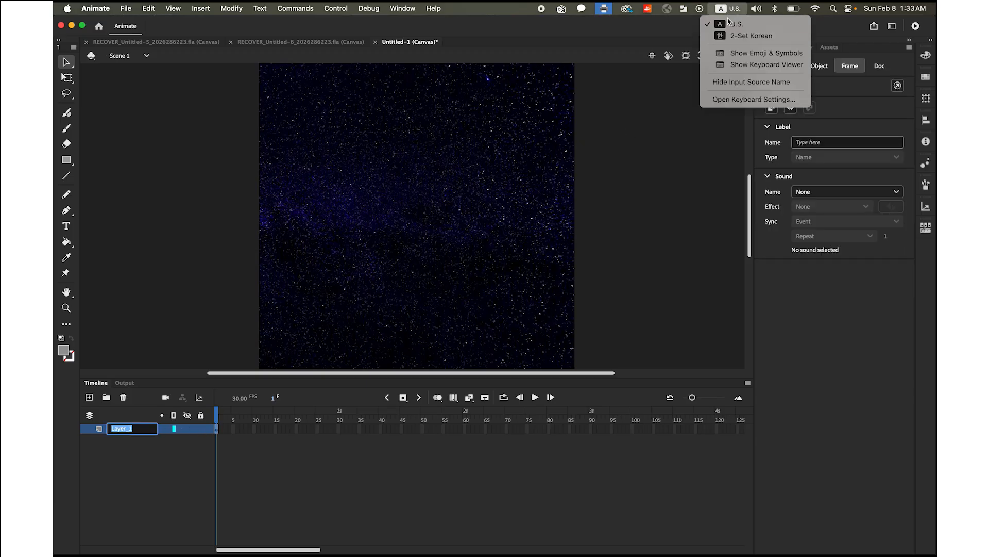
click(730, 35)
text(개)
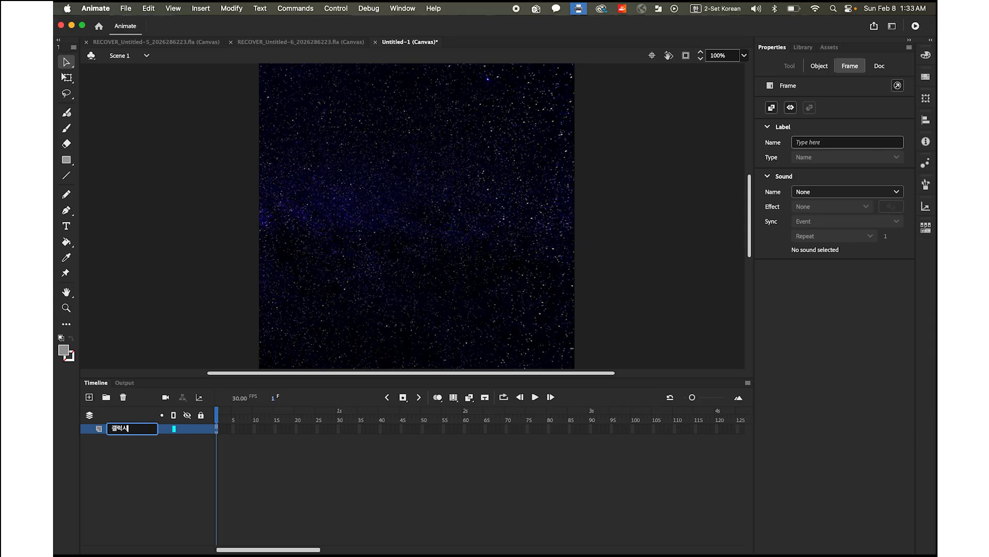
key(Return)
Add a new layer above the 갤럭시 layer
scroll(123, 360, left, 5)
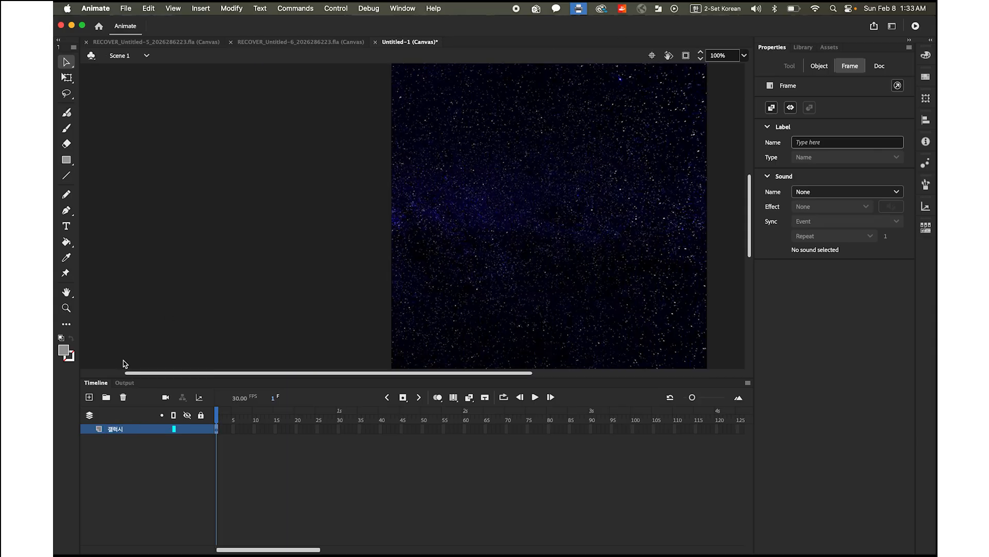
scroll(123, 359, down, 10)
double_click(67, 292)
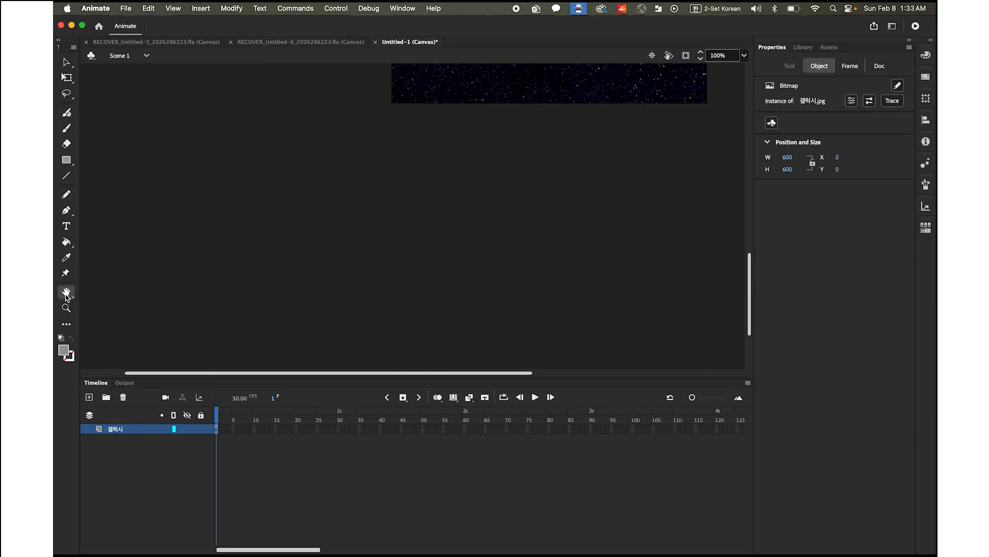
click(89, 396)
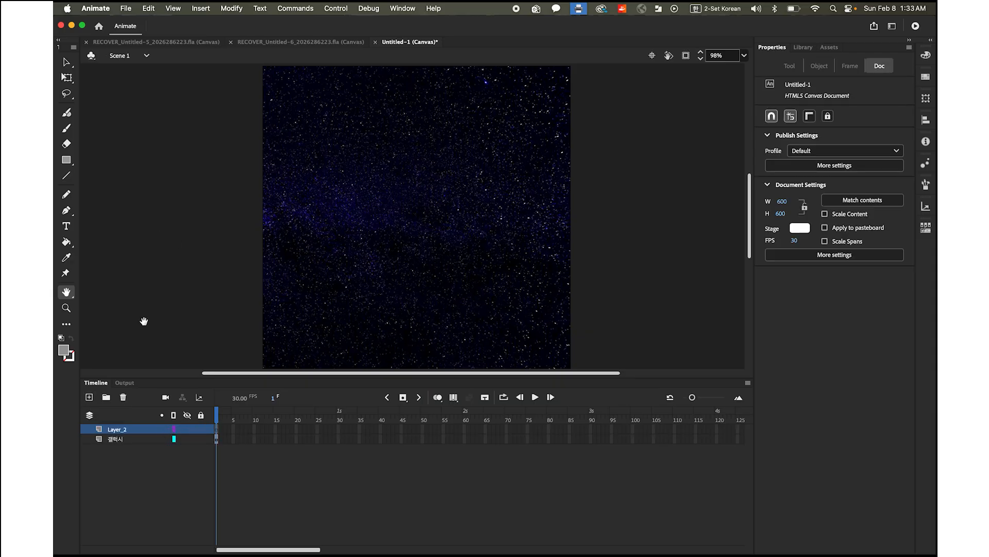
Rename the new layer above 갤럭시 to 가이드
double_click(118, 428)
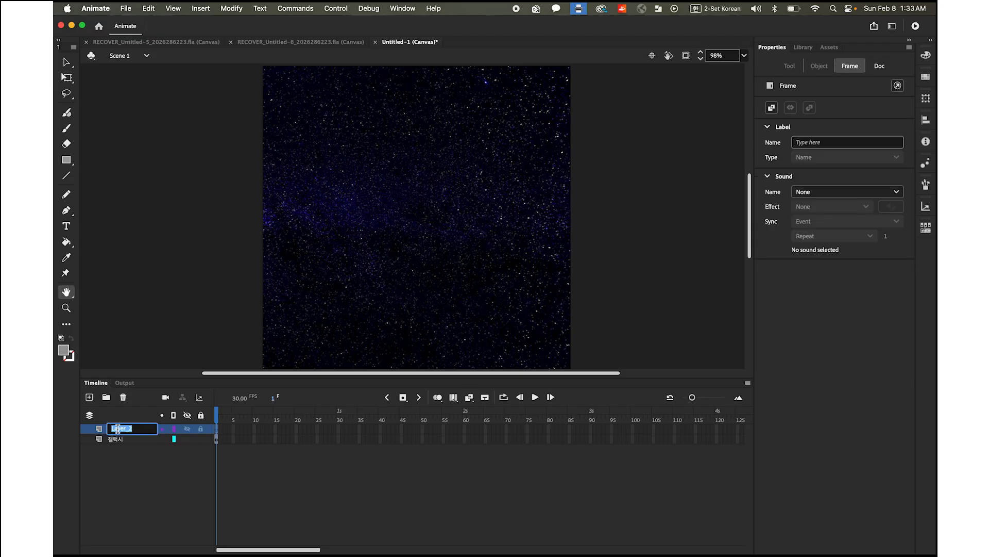
text(ㄱ)
text(이드)
key(Return)
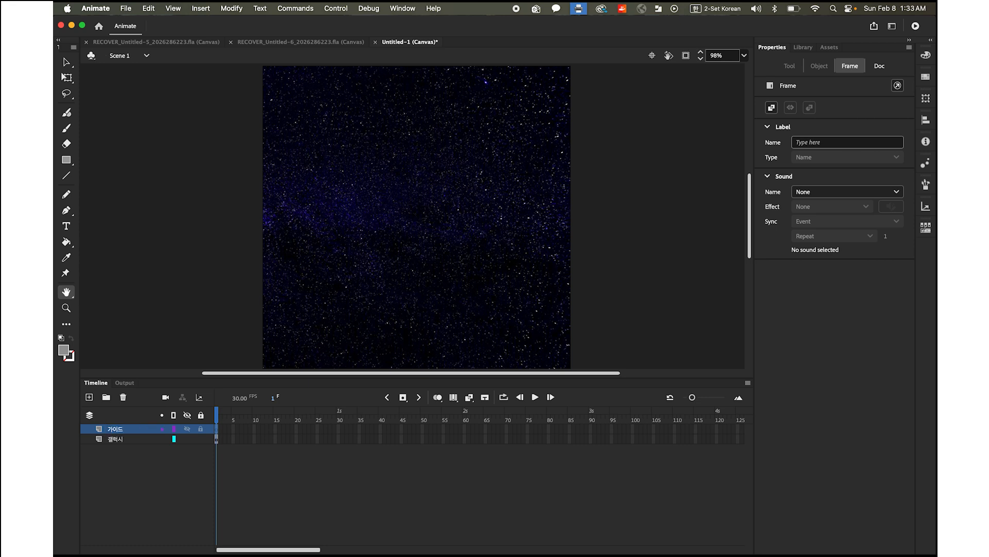
Draw a wide oval across the middle of the stage with no fill and an orange #FF9933 stroke, using the Oval tool
click(67, 161)
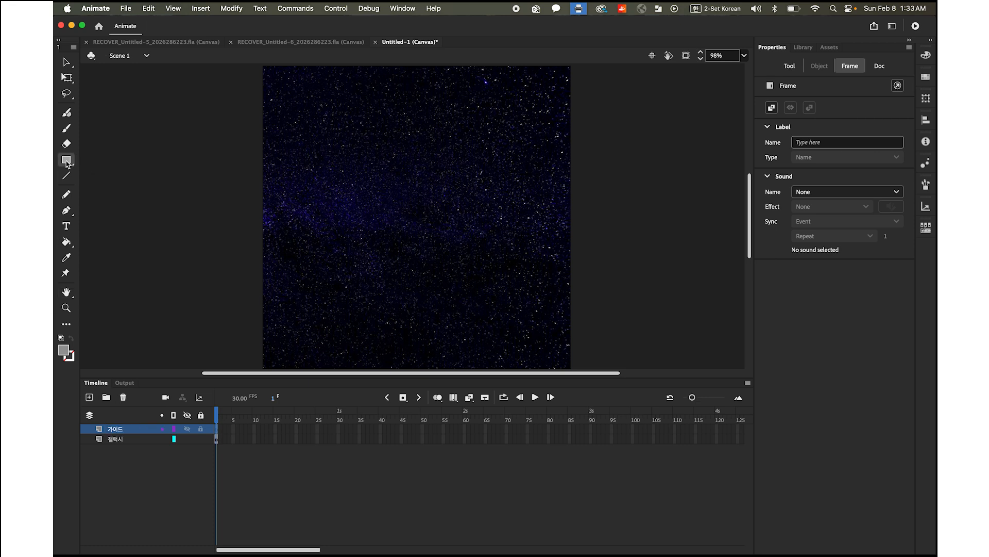
click(67, 162)
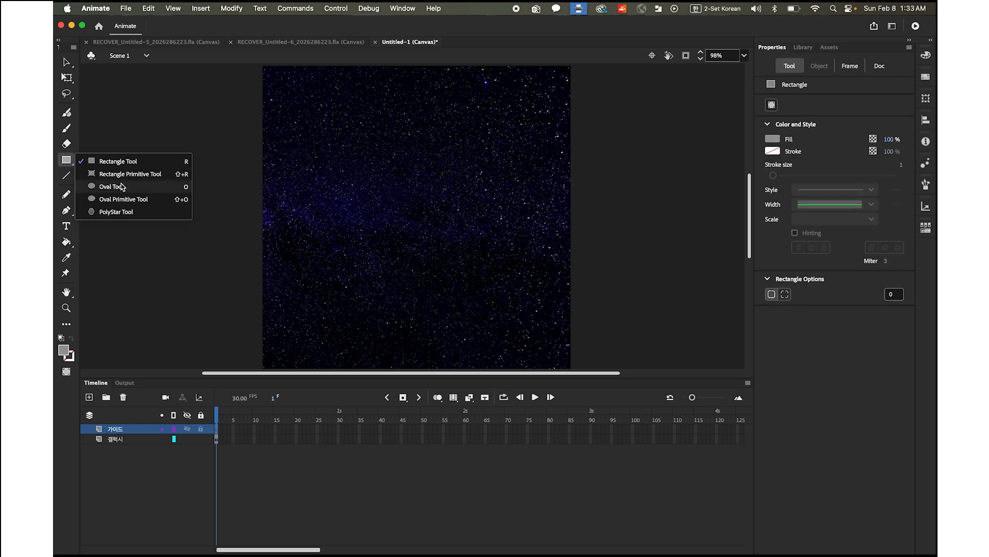
click(122, 186)
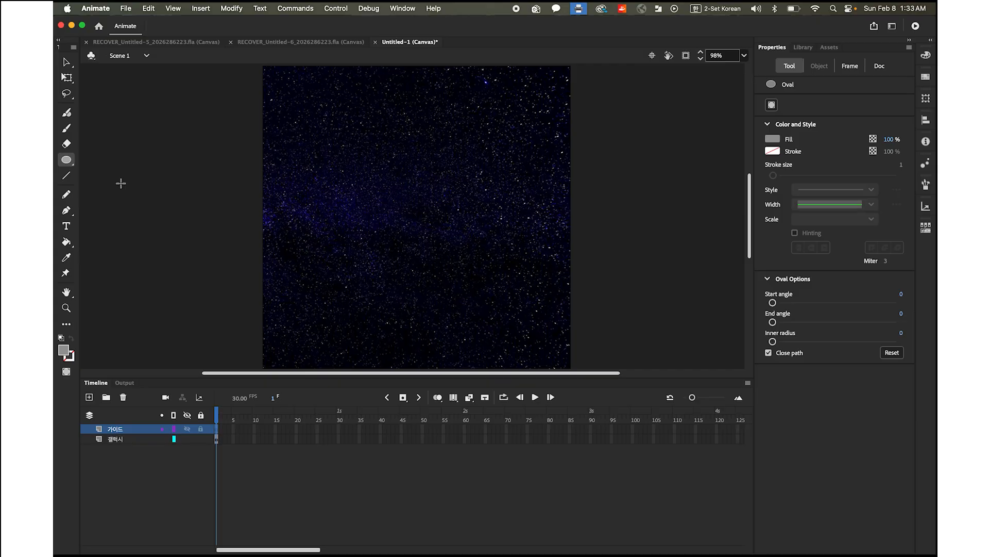
click(63, 351)
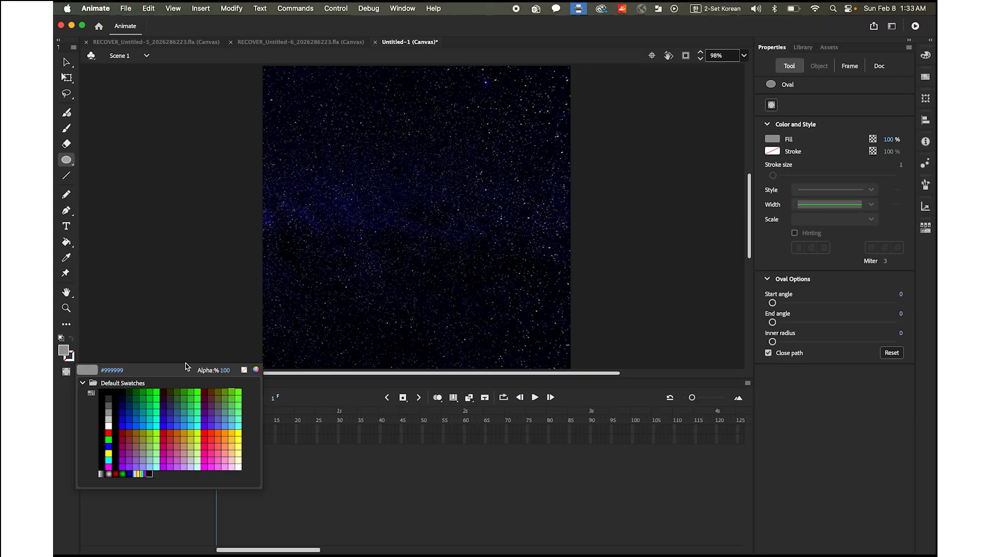
click(246, 370)
click(69, 357)
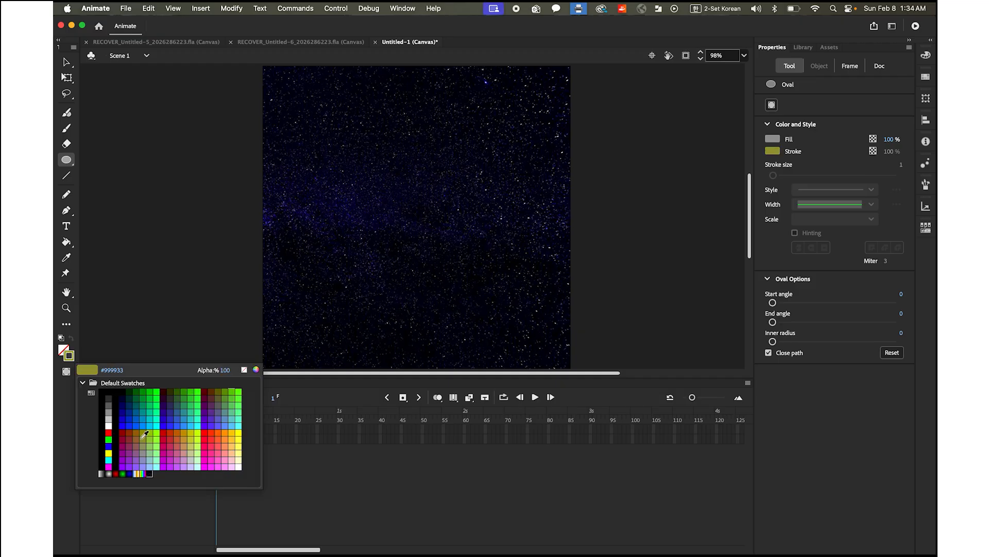
click(228, 436)
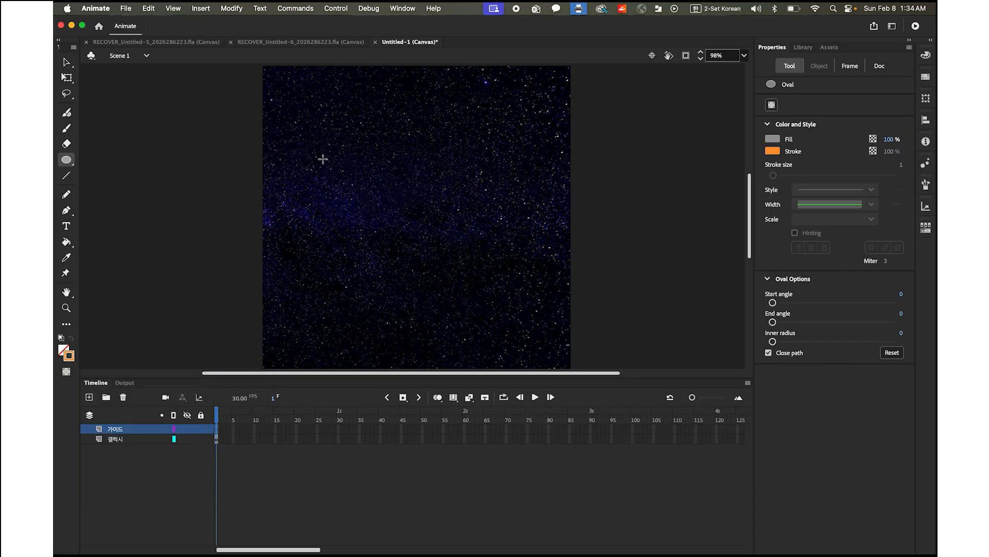
mouse_move(296, 160)
mouse_down()
mouse_move(481, 274)
mouse_move(535, 286)
mouse_up()
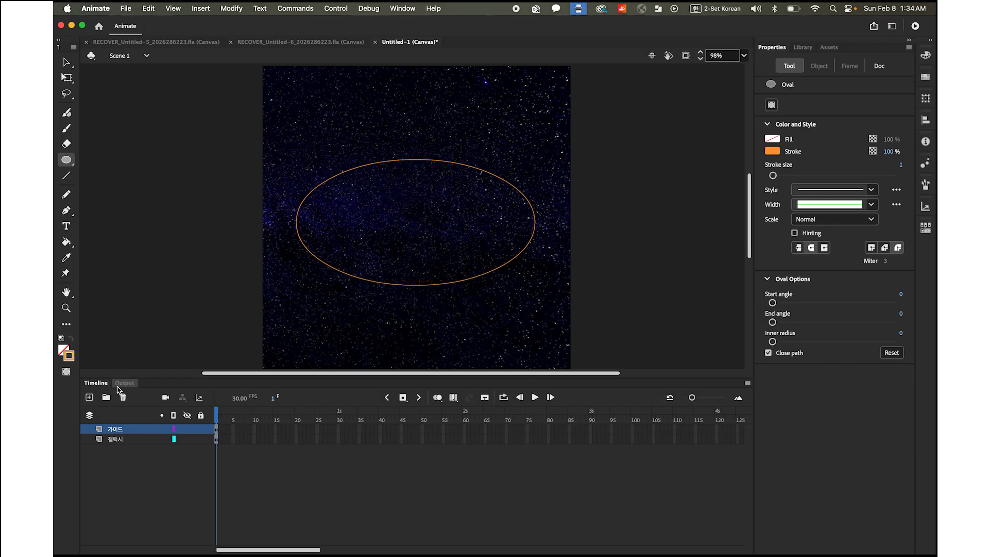
Convert the 가이드 layer into a guide layer
click(138, 431)
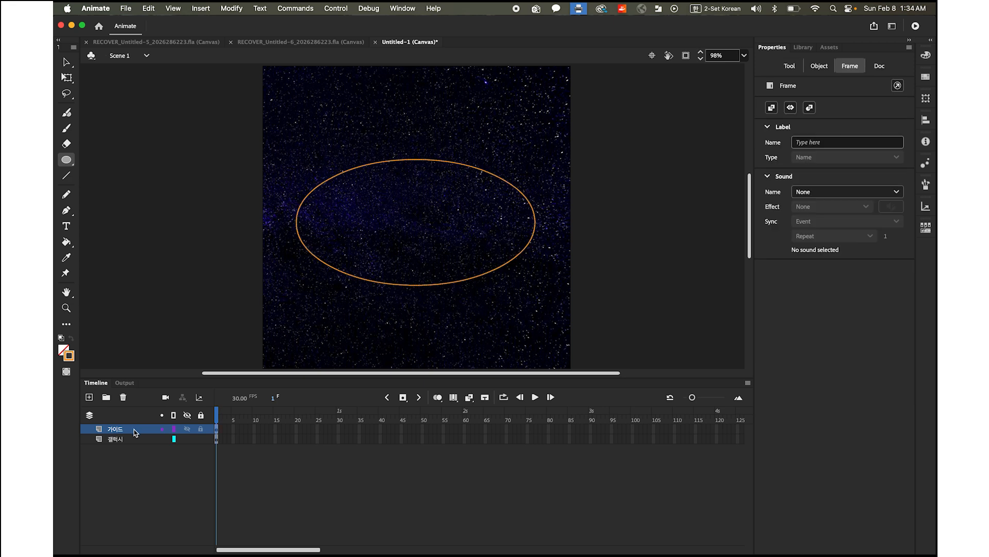
right_click(135, 432)
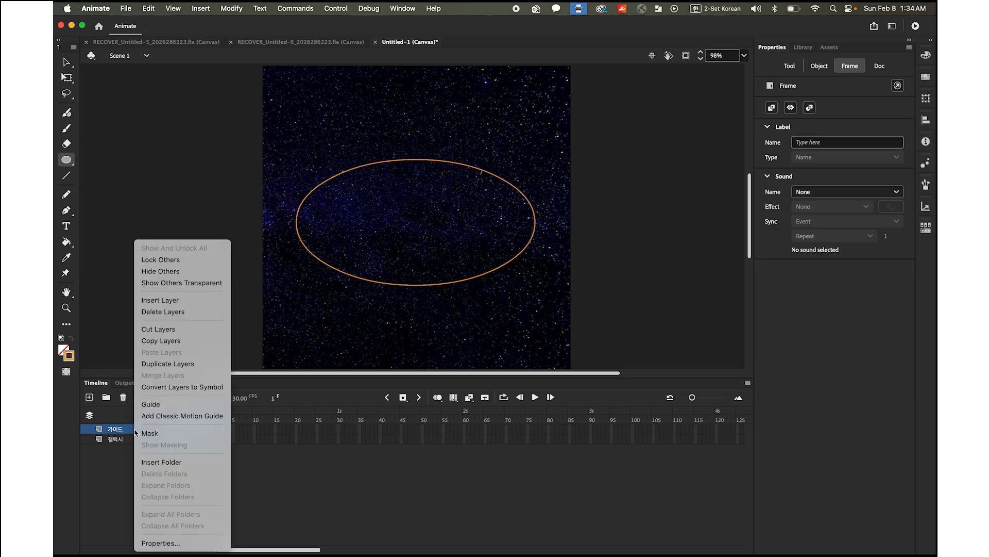
click(164, 406)
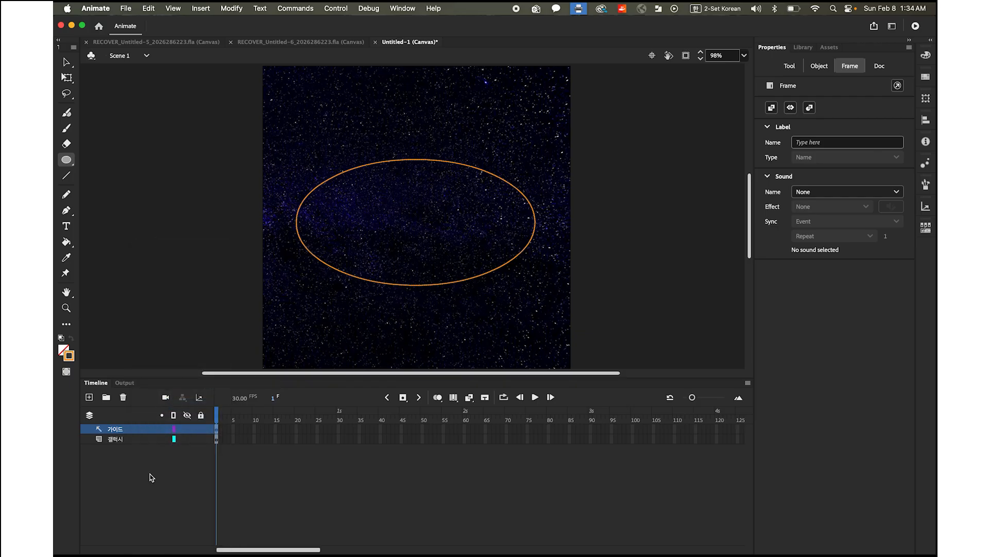
Add a new layer above 가이드 and import UFO.png from the Motion Tween folder onto the stage
click(89, 397)
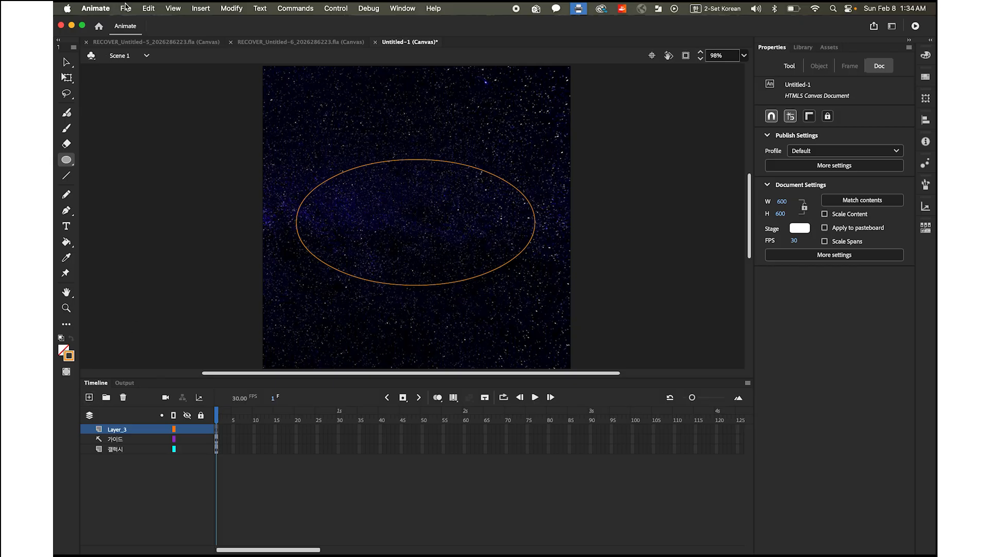
click(125, 8)
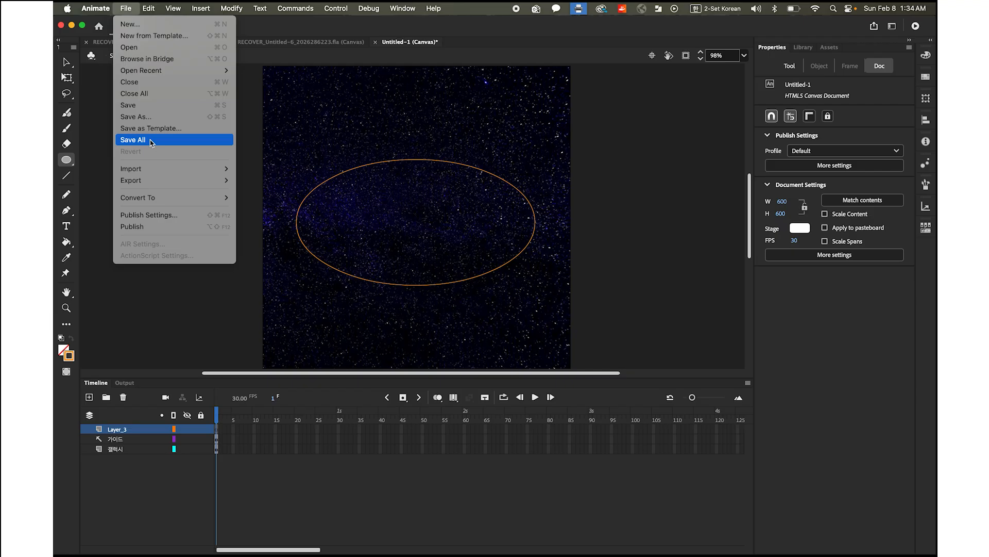
mouse_move(159, 168)
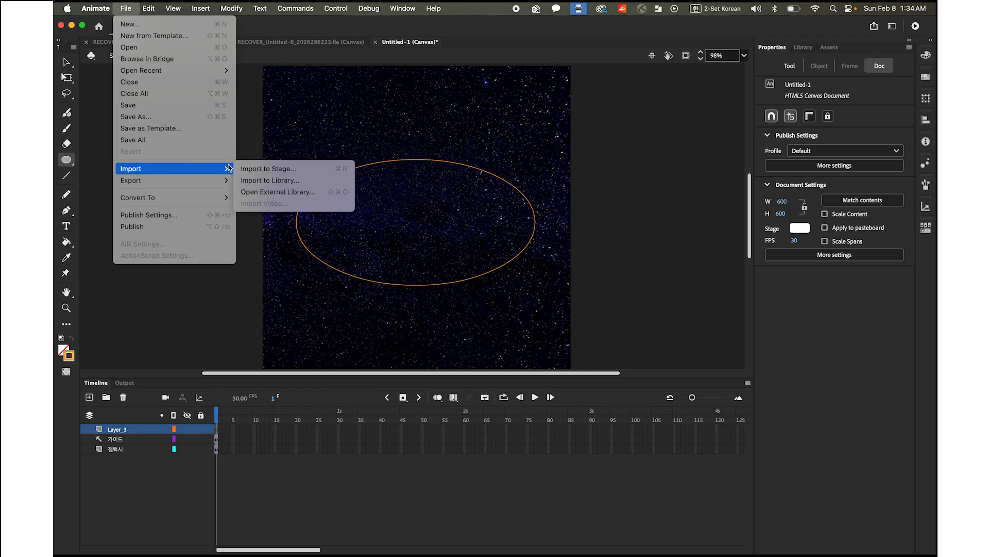
click(255, 168)
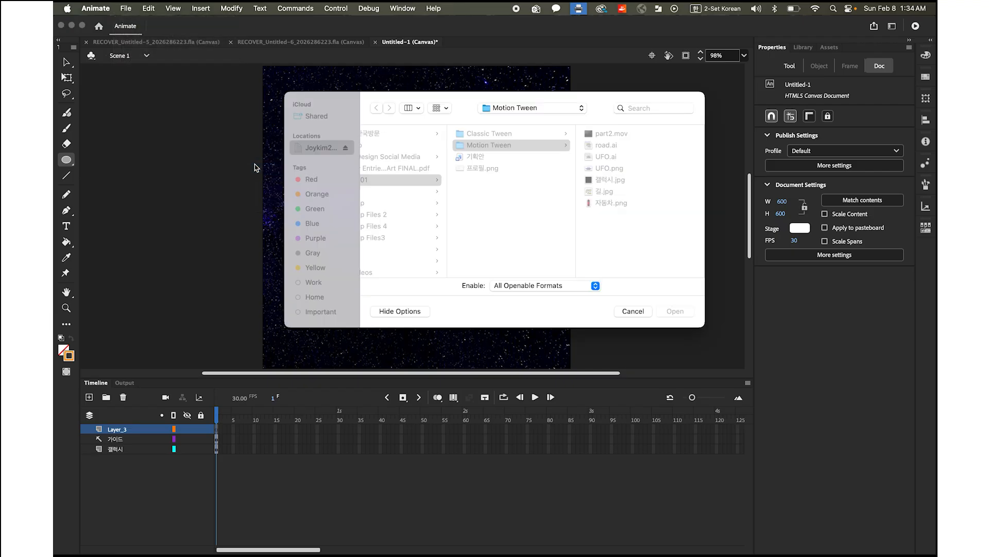
click(610, 169)
click(679, 312)
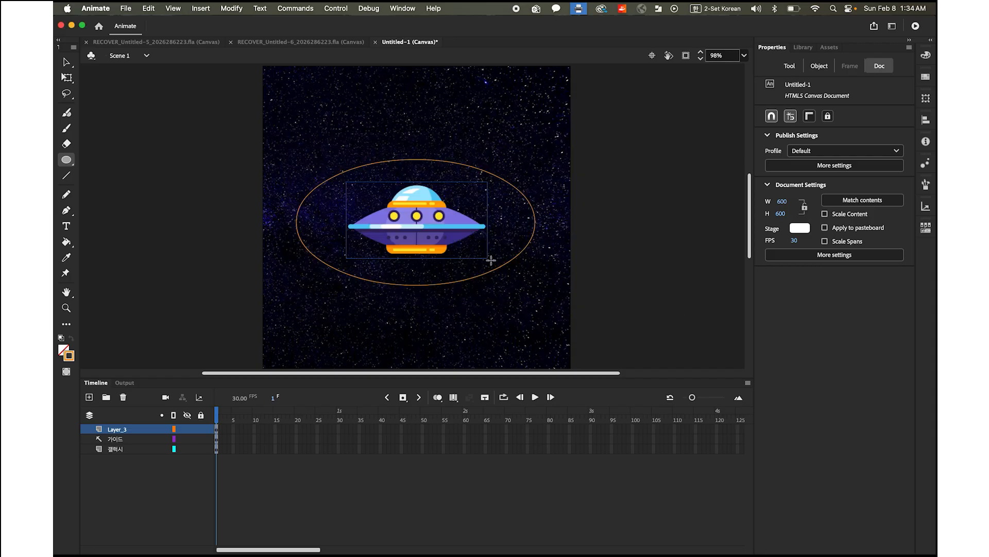
Scale the UFO down to about 95 x 51 pixels and center it on the left end of the oval
click(67, 79)
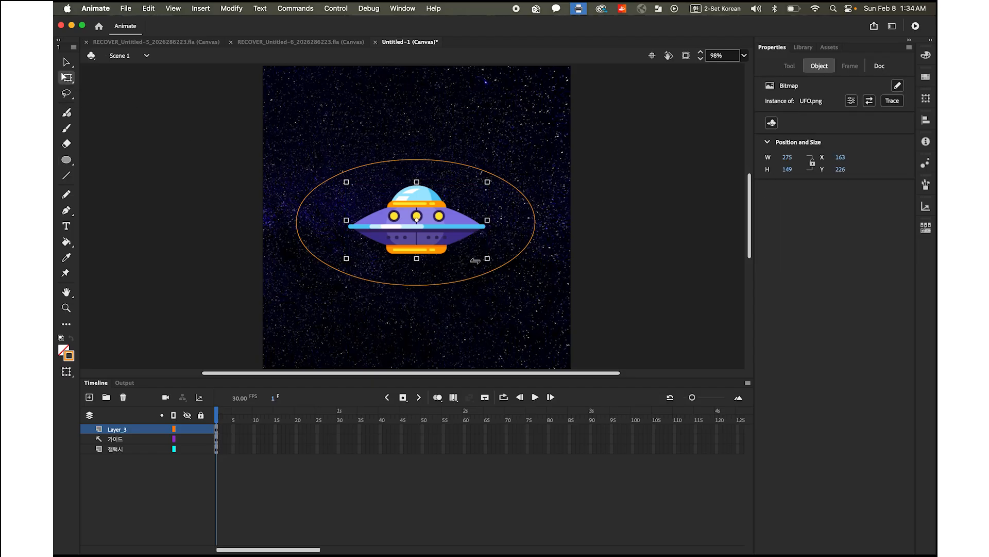
drag(487, 257, 315, 226)
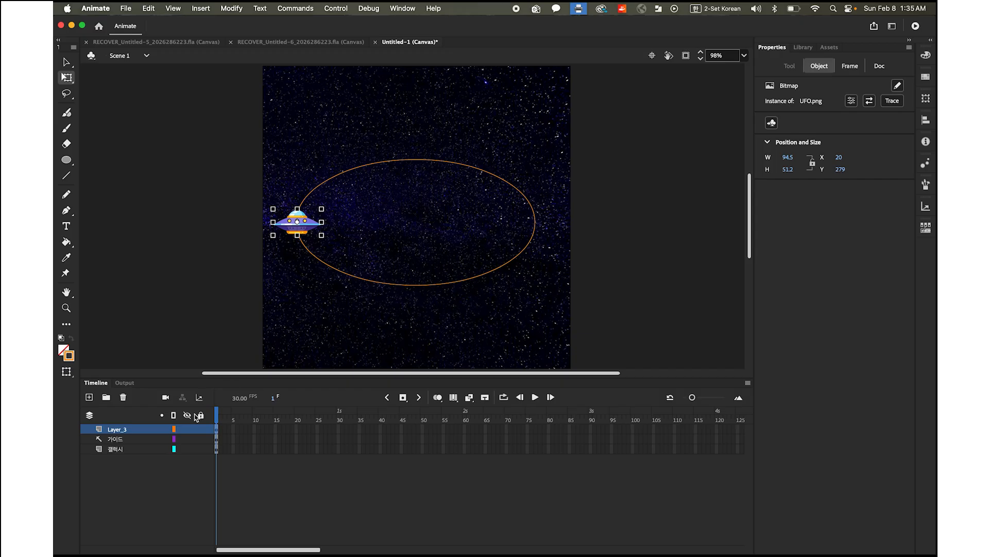
Rename the layer holding the spaceship to UFO, switching the keyboard input source to U.S
double_click(118, 429)
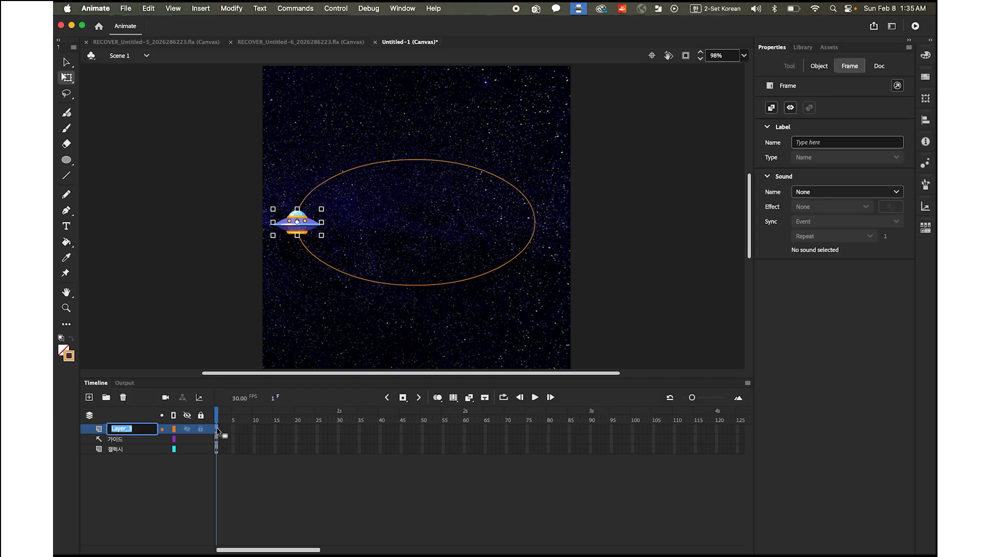
click(699, 10)
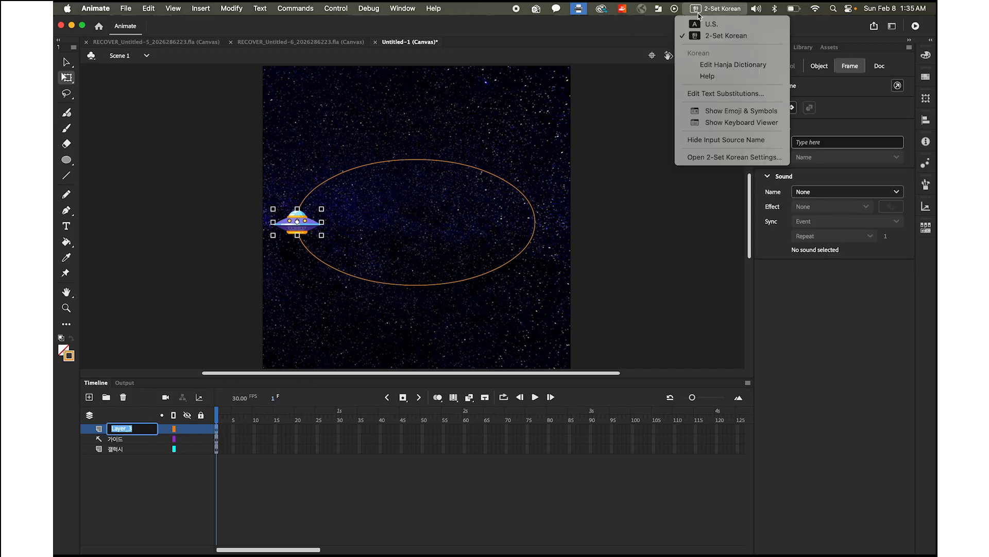
click(710, 24)
text(u)
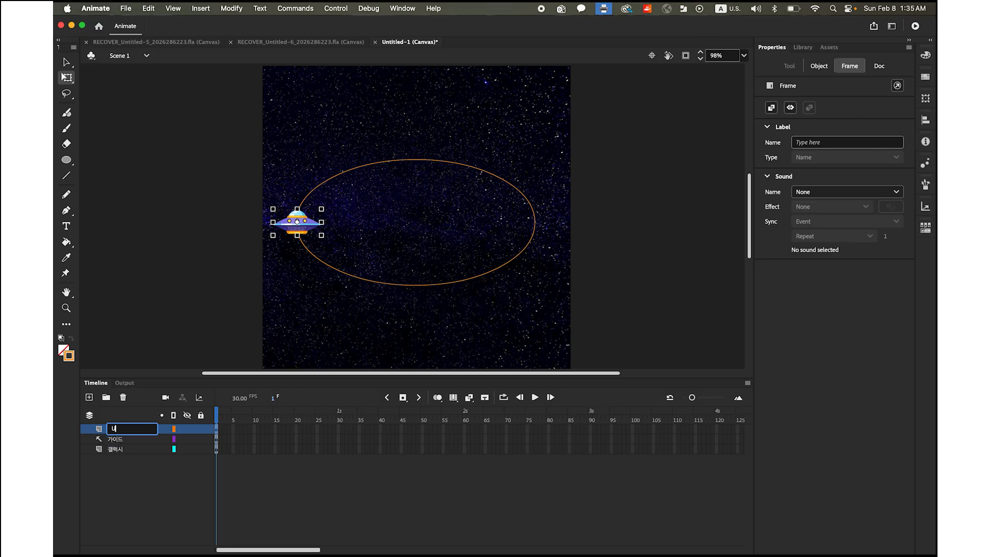
key(Return)
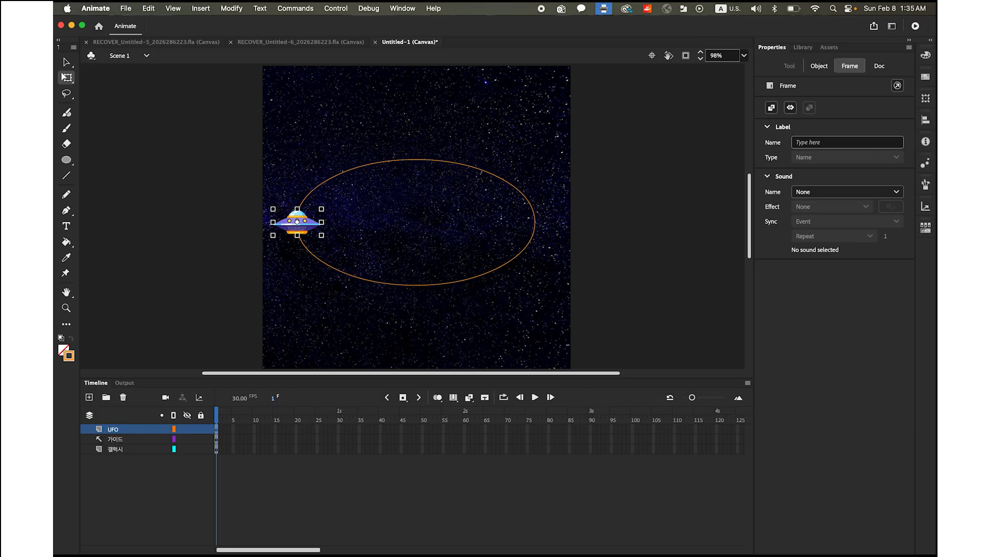
Insert keyframes at frame 90 on all three layers and create a classic tween on the UFO layer
click(67, 63)
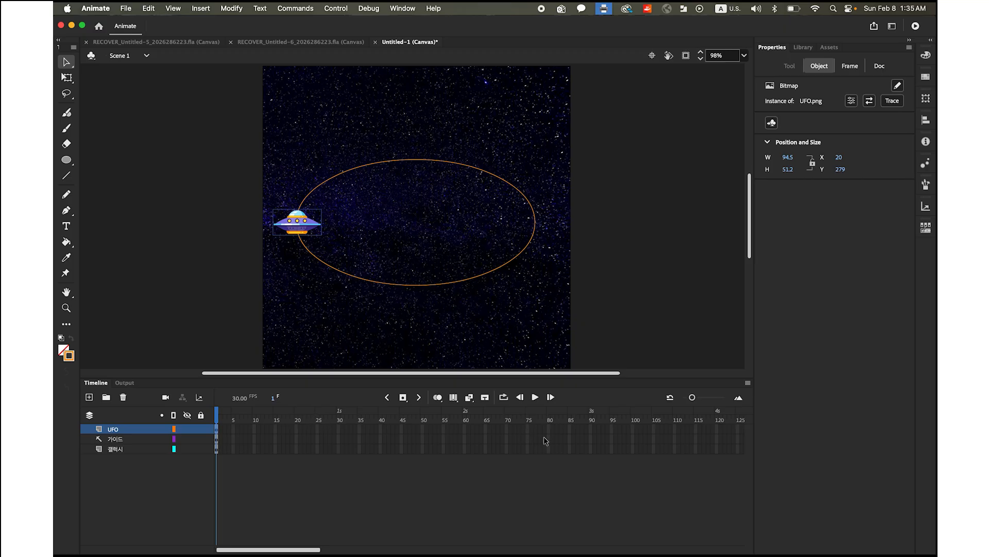
click(591, 430)
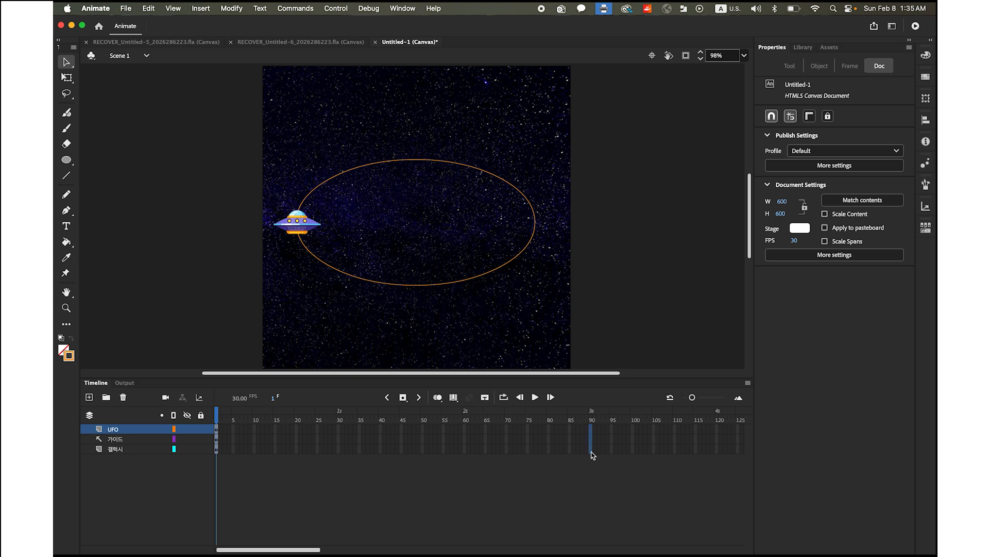
click(591, 449)
drag(592, 446, 592, 431)
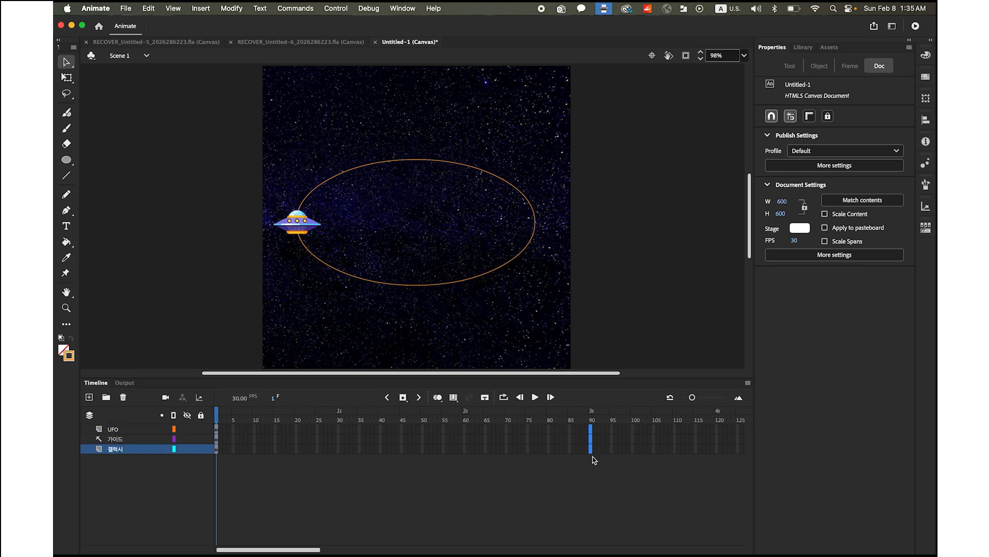
click(404, 397)
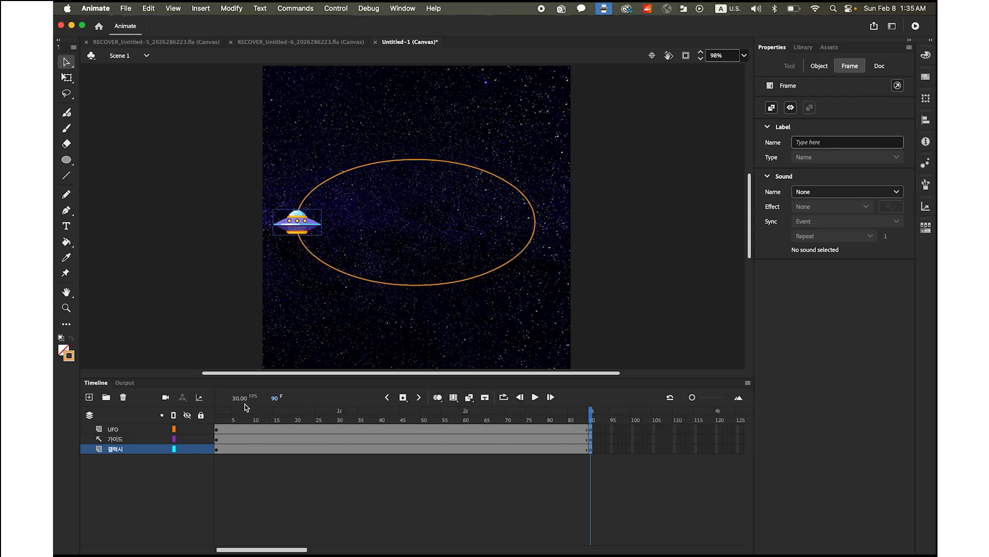
right_click(412, 428)
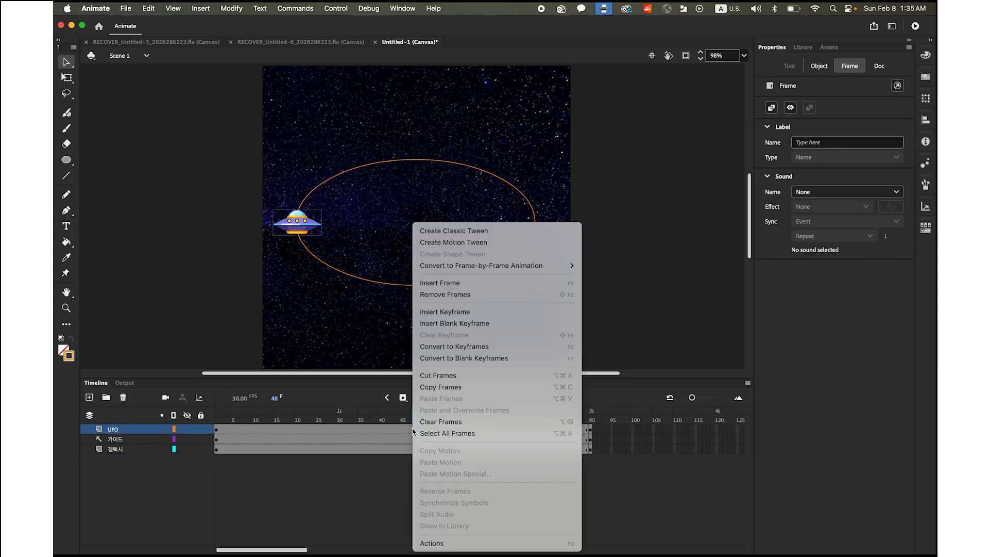
click(493, 234)
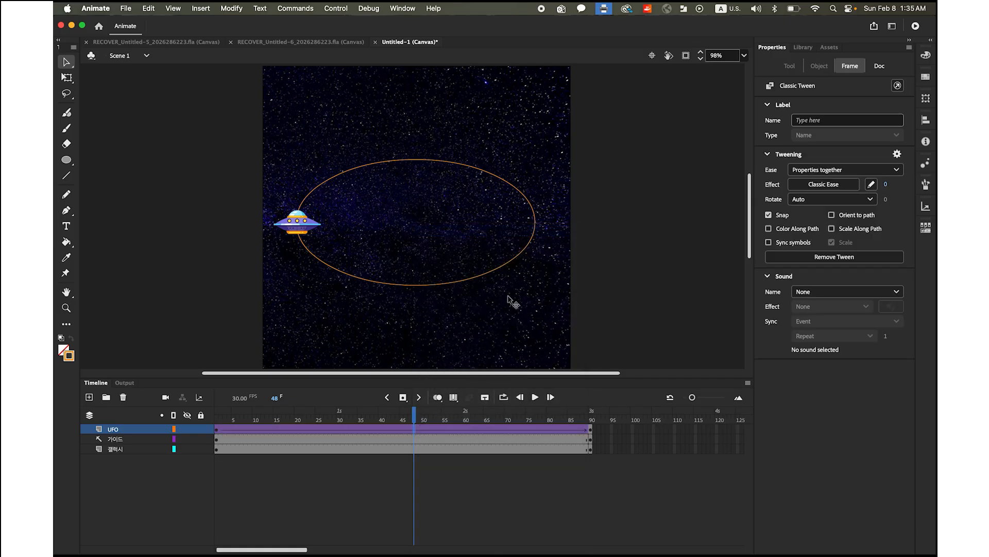
Insert a keyframe at frame 30 on the UFO layer and move the UFO to the bottom center of the oval
drag(407, 417, 338, 433)
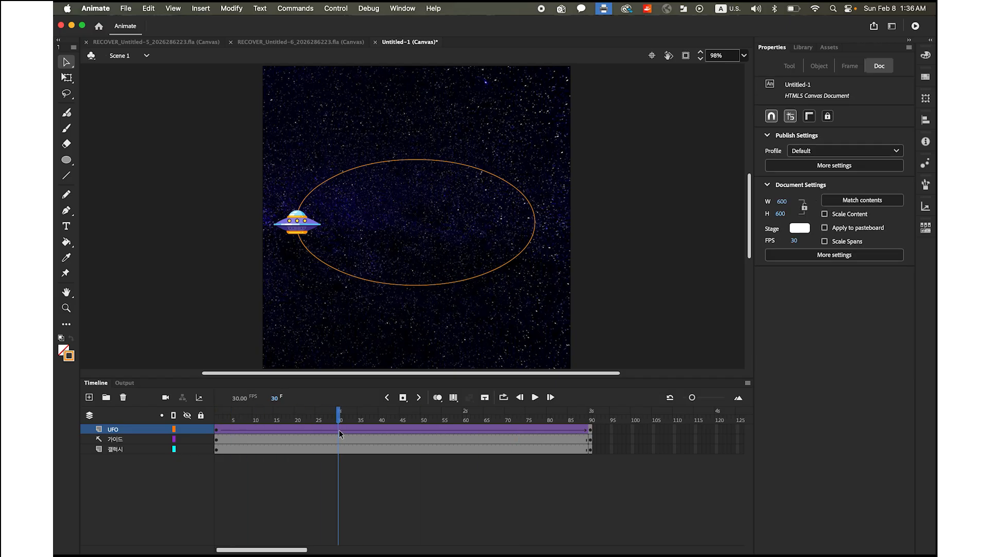
click(404, 398)
drag(299, 224, 416, 286)
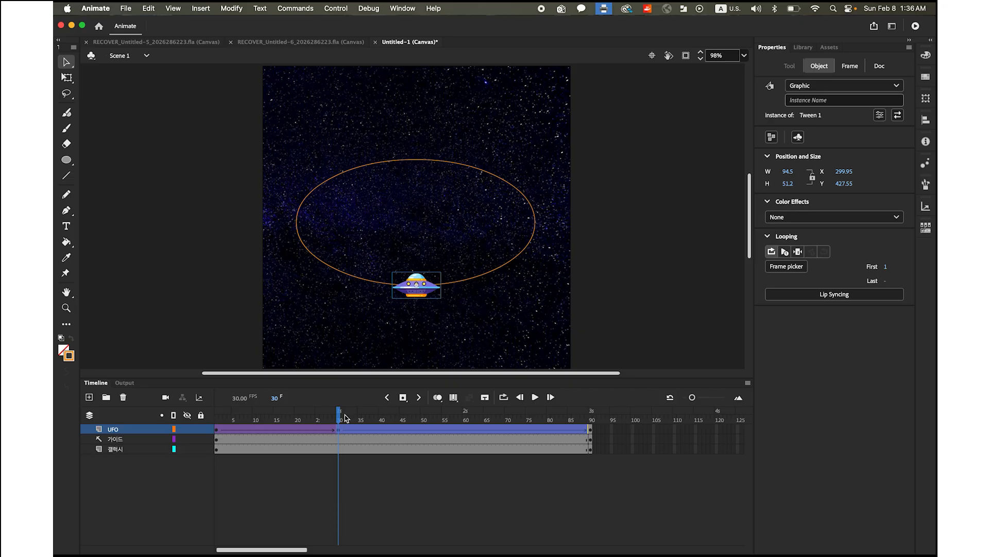
Insert a keyframe at frame 60 on the UFO layer and move the UFO to the right end of the oval
drag(339, 417, 465, 428)
click(486, 453)
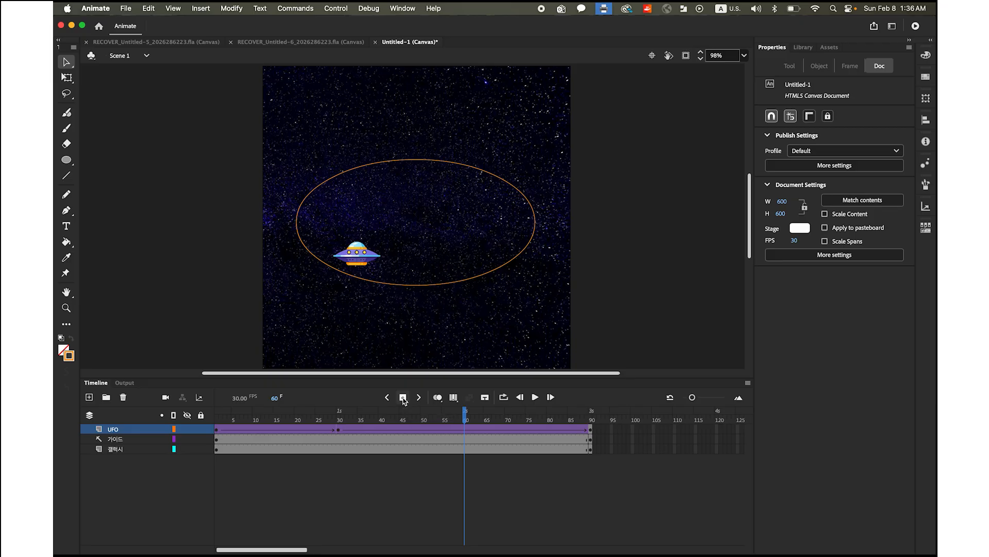
drag(359, 260, 536, 227)
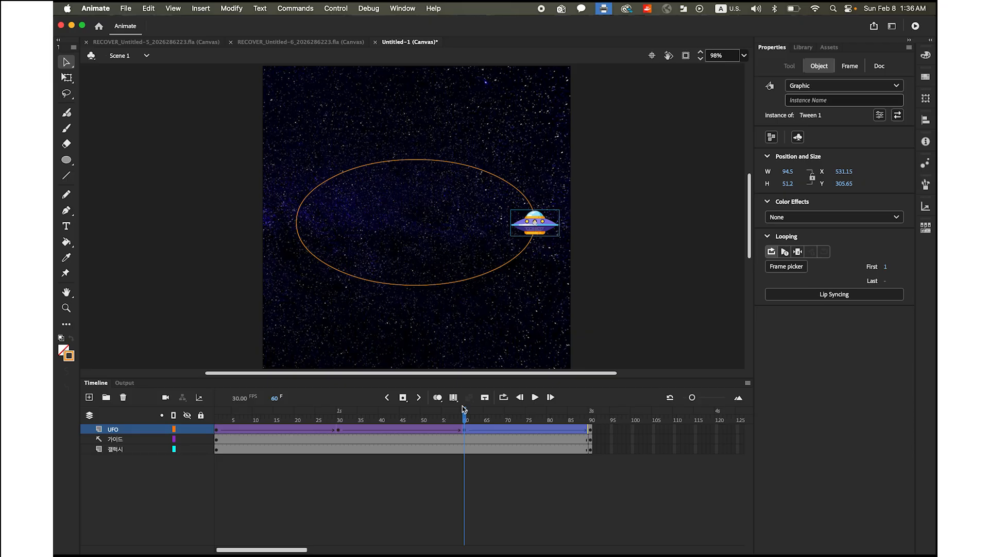
Insert a keyframe at frame 83 on the UFO layer and move the UFO to the top center of the oval
drag(466, 422, 562, 444)
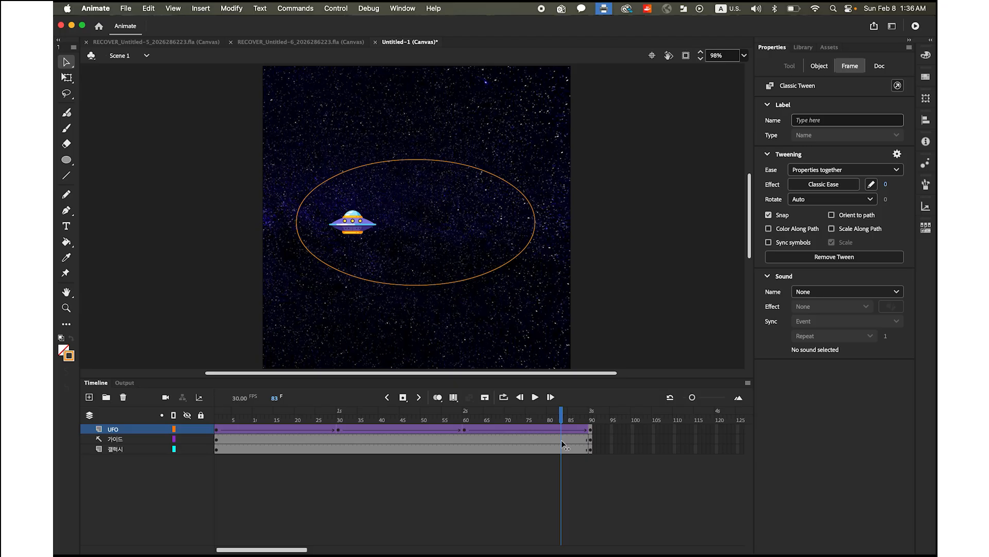
drag(561, 444, 562, 444)
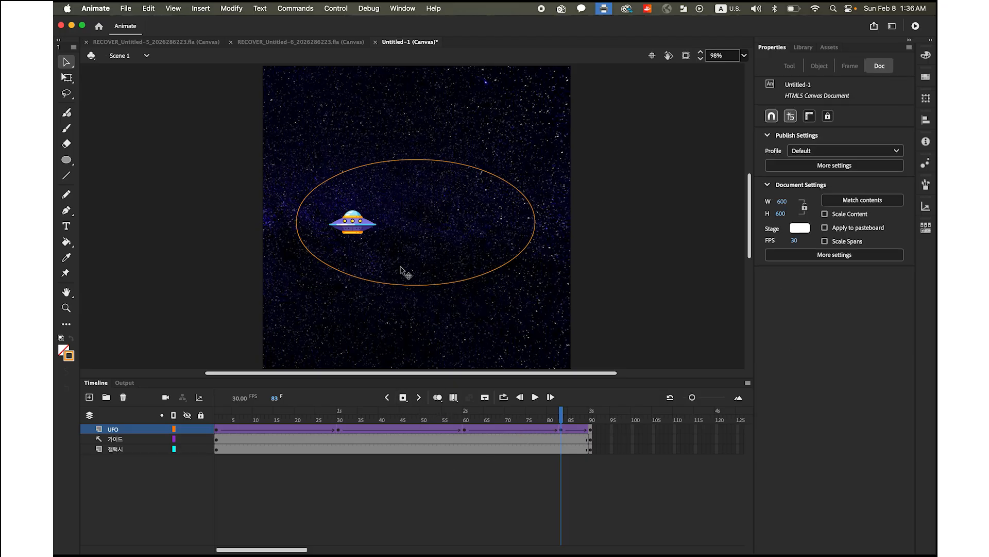
drag(354, 223, 419, 158)
Insert a keyframe at frame 88 on the UFO layer and move the UFO just above the oval's left end
drag(565, 417, 217, 413)
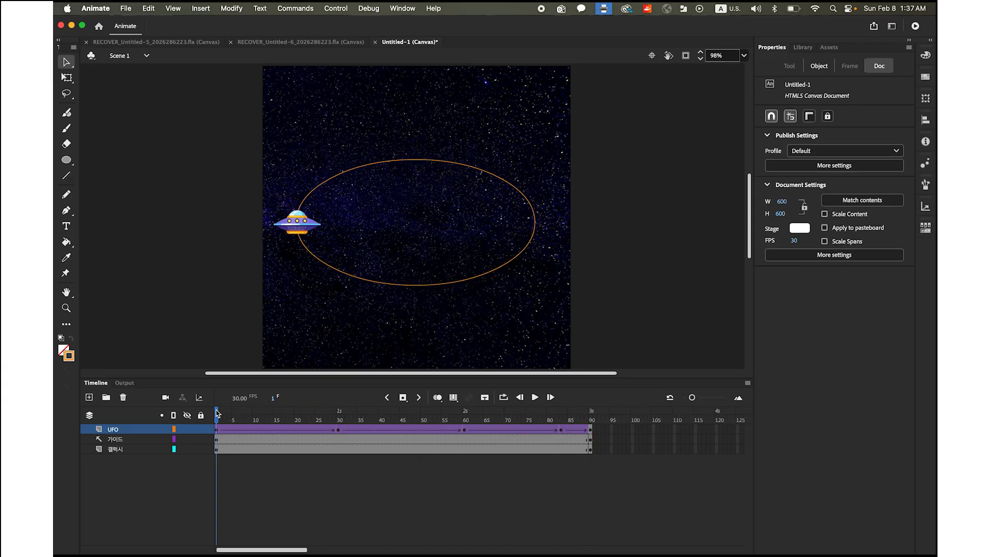
click(126, 440)
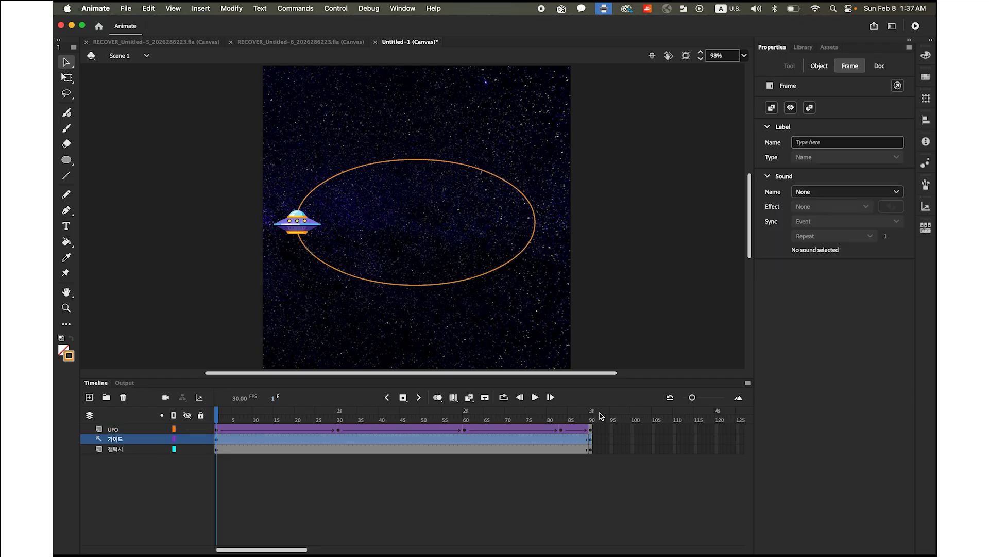
drag(215, 414, 583, 447)
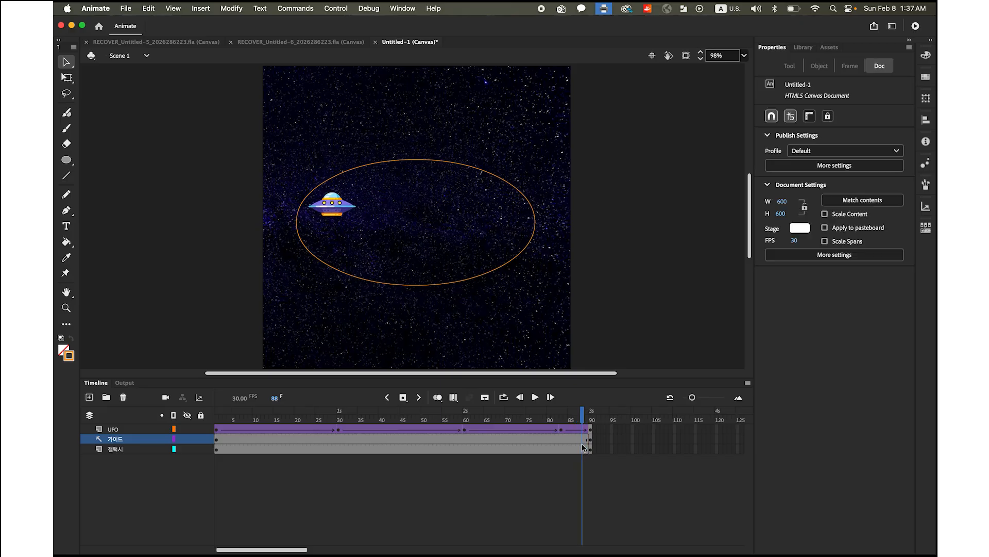
click(403, 398)
click(119, 432)
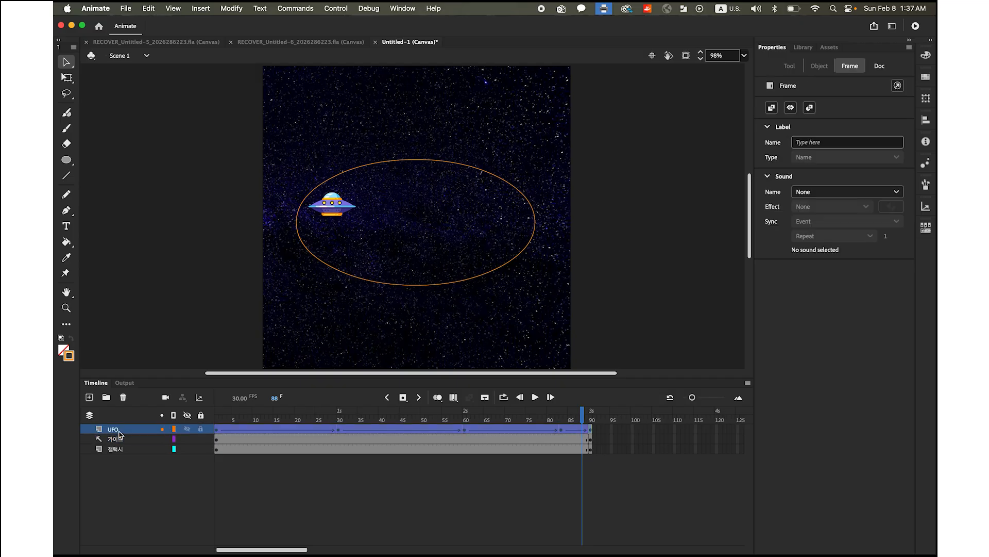
click(403, 398)
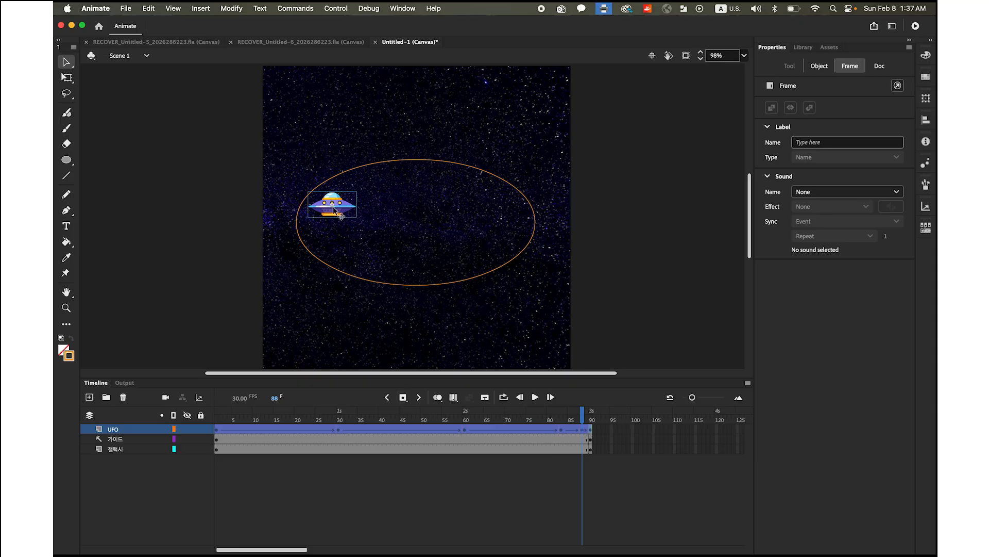
drag(333, 211, 306, 214)
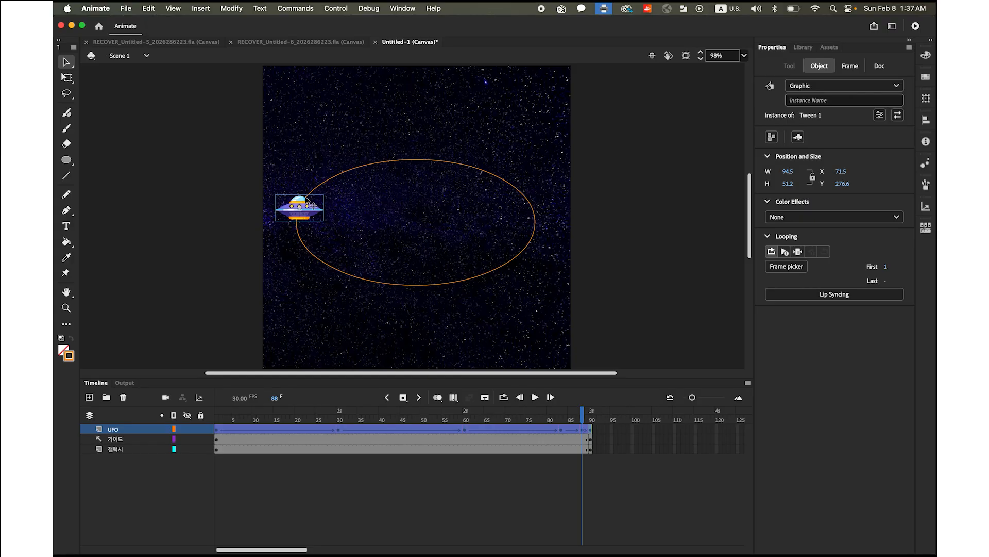
Attach the UFO layer to the 가이드 guide layer and play the animation in the timeline
drag(583, 420, 644, 456)
click(652, 457)
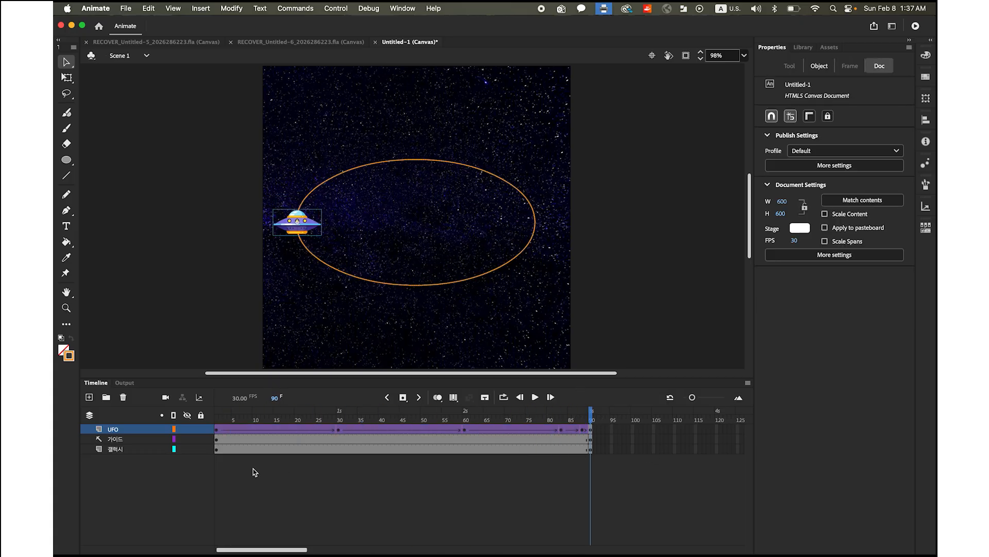
click(119, 430)
drag(122, 432, 127, 449)
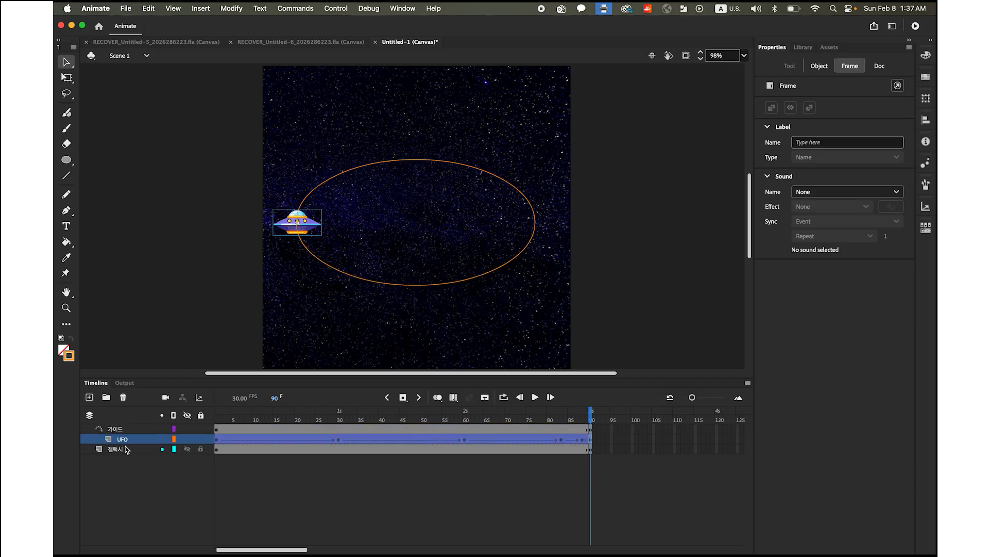
click(534, 397)
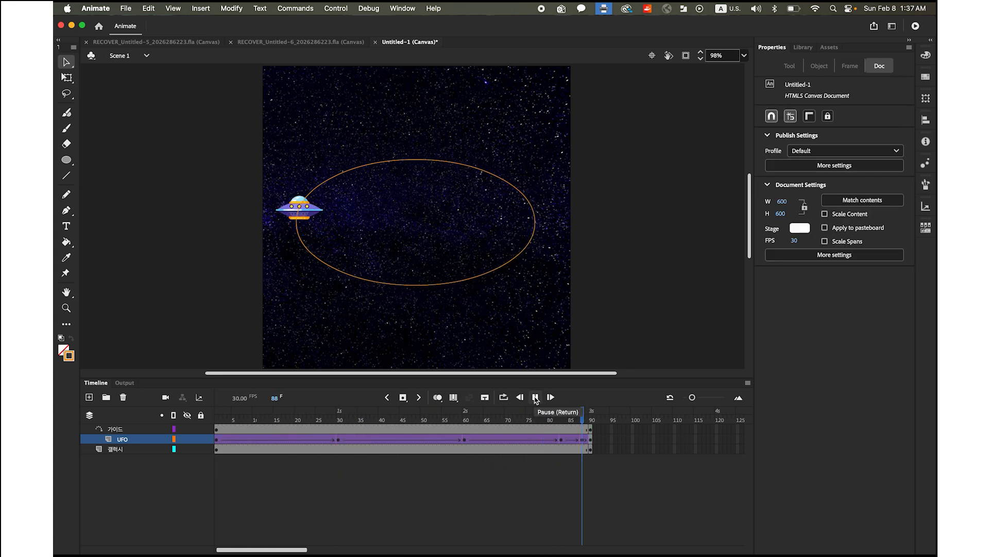
click(536, 398)
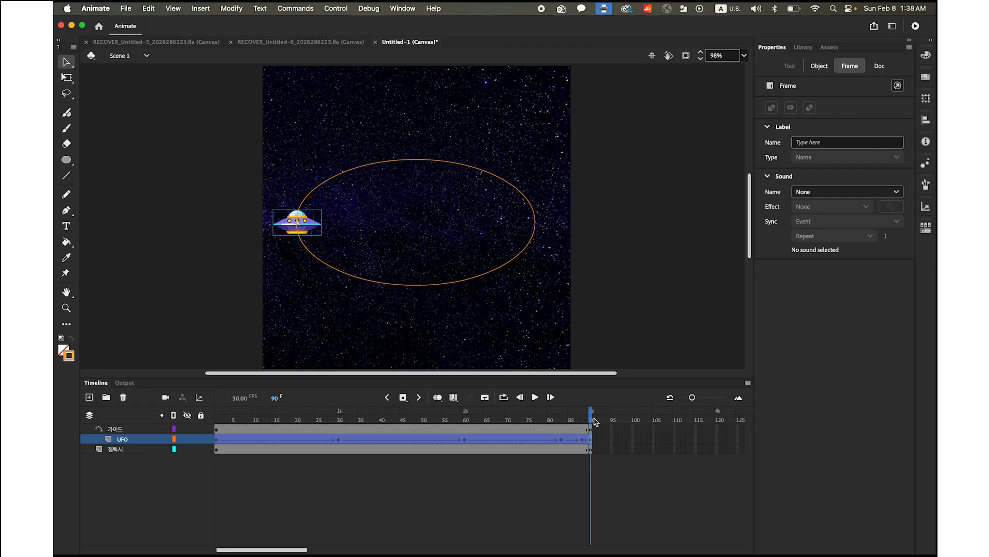
At frame 30, enlarge the UFO to about 190.9 by 103.4 with the Free Transform tool
drag(591, 420, 340, 422)
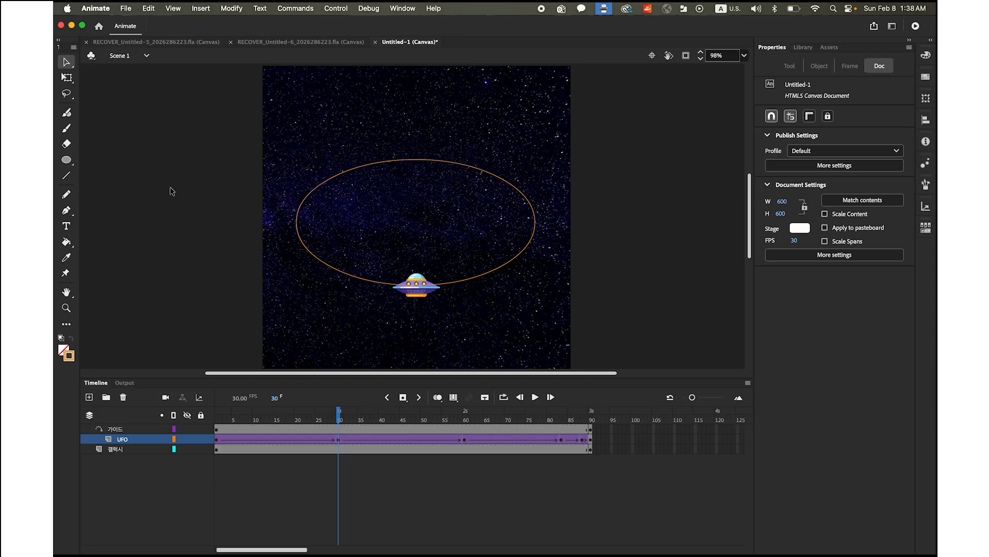
click(66, 78)
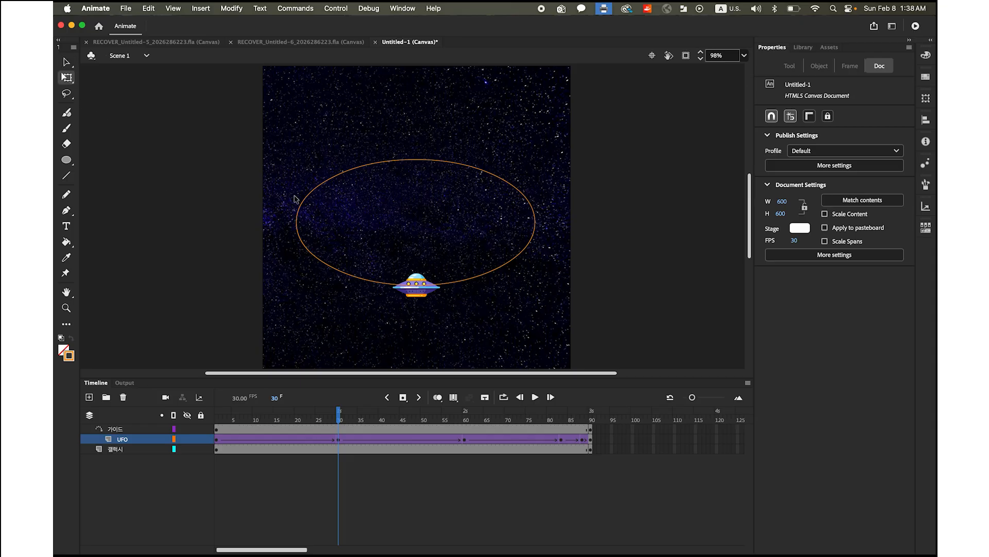
click(426, 290)
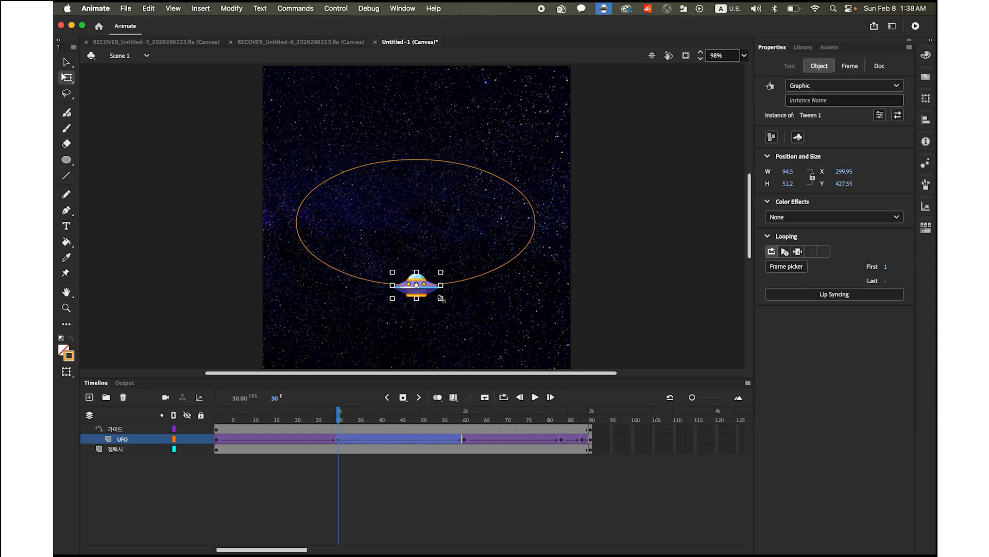
drag(442, 300, 467, 316)
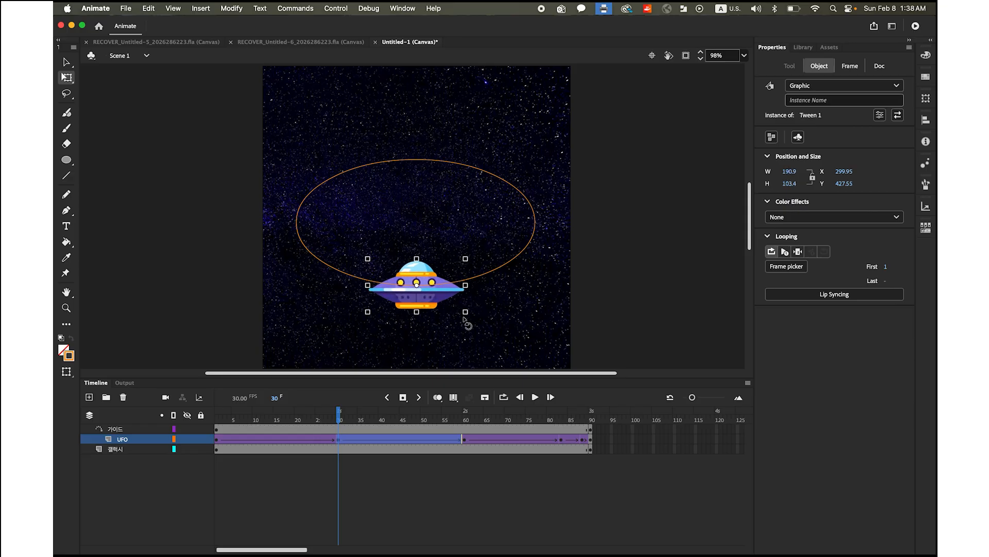
At frame 83, shrink the UFO at the oval's top center to about 52.8 by 28.6
drag(338, 412, 562, 428)
click(540, 355)
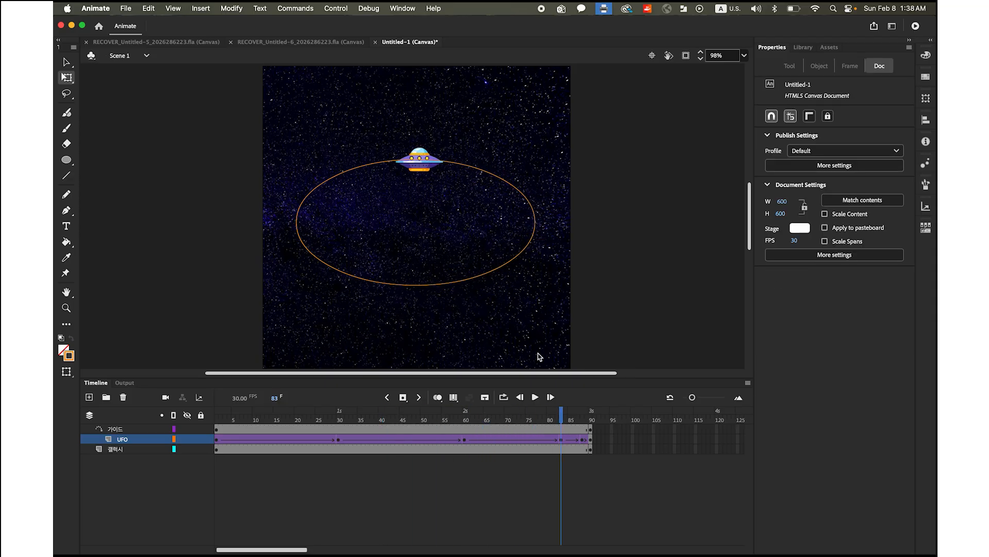
click(418, 160)
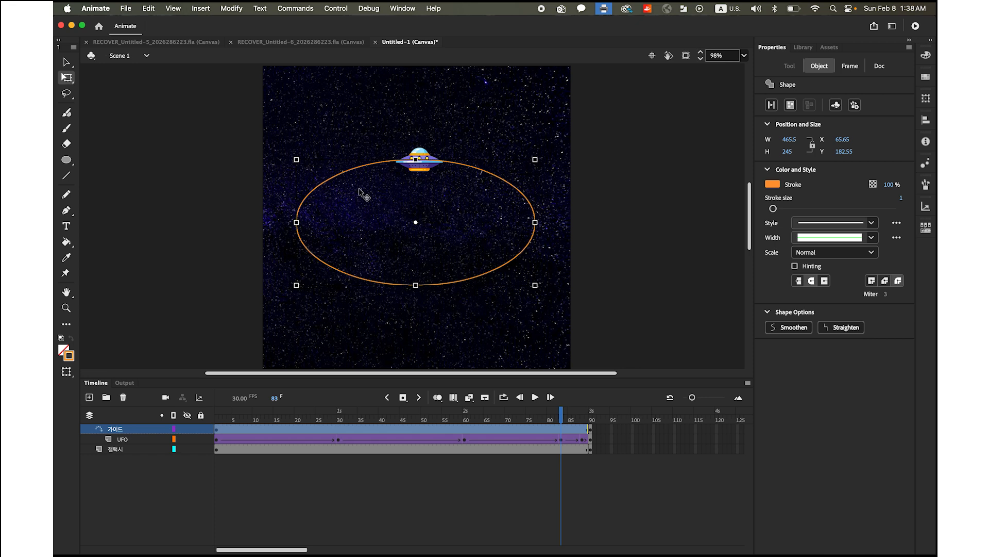
click(422, 154)
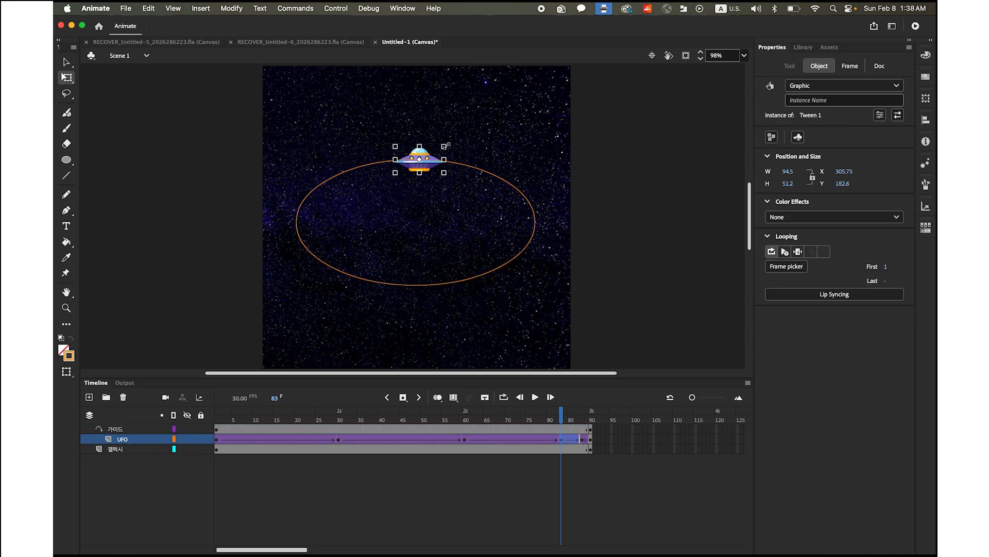
drag(446, 145, 436, 151)
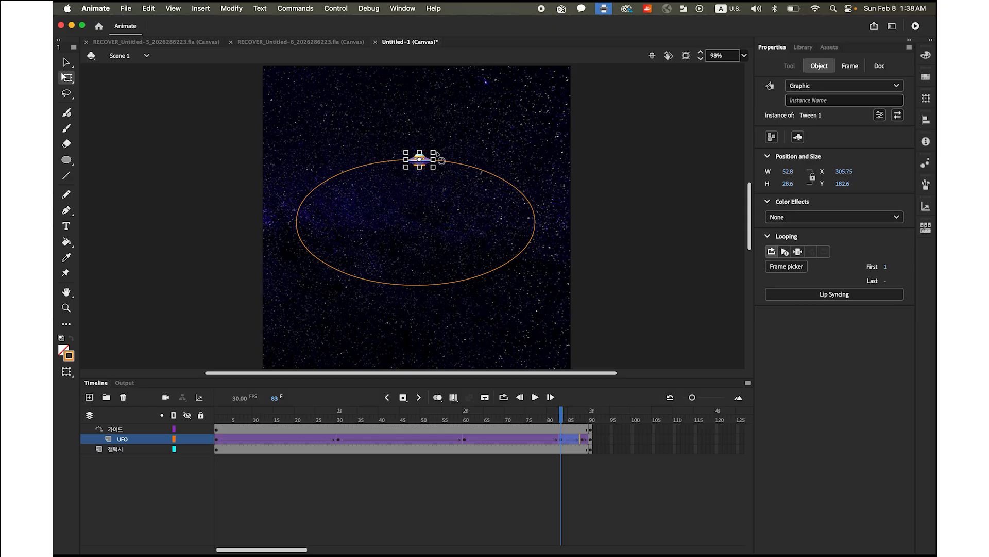
Return to frame 1 and test the UFO movie in the browser
drag(564, 420, 215, 409)
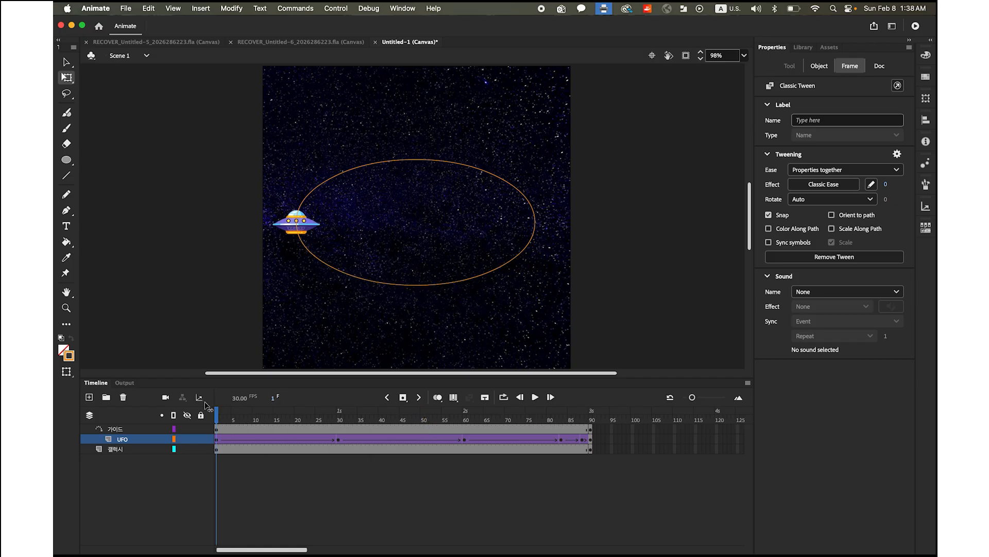
click(347, 8)
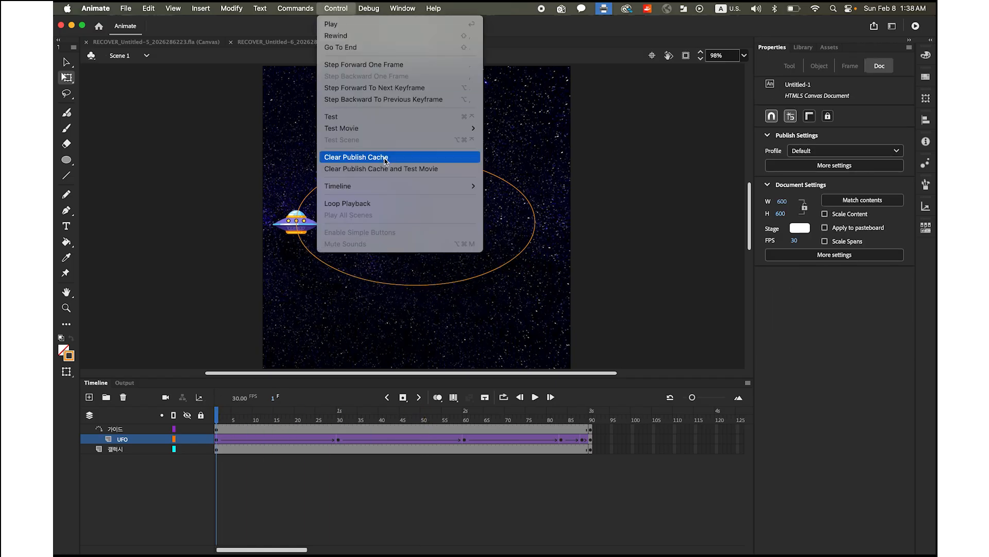
mouse_move(388, 128)
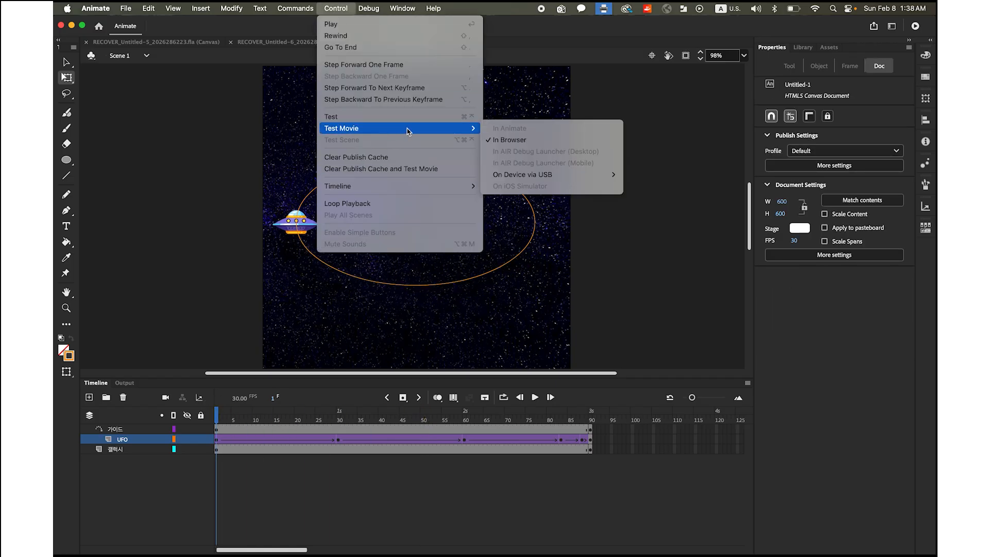
click(497, 136)
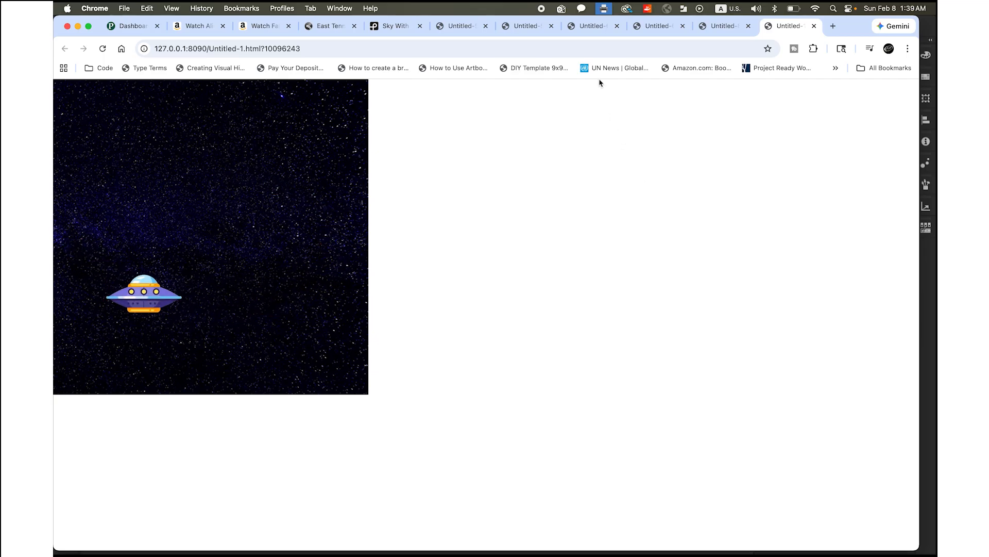
Review the earlier circle and car animation previews in Chrome, ending on the UFO preview Untitled-1.html
click(533, 29)
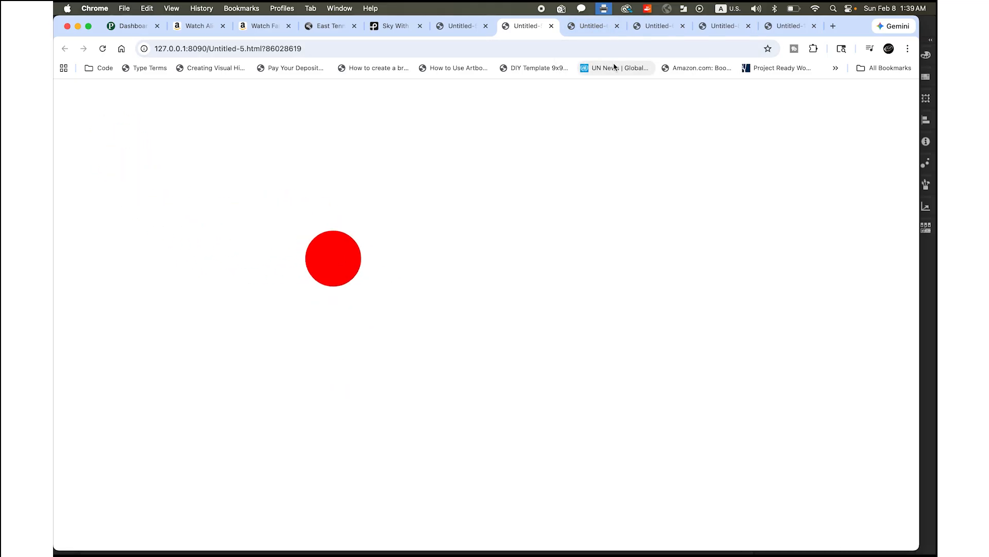
click(592, 30)
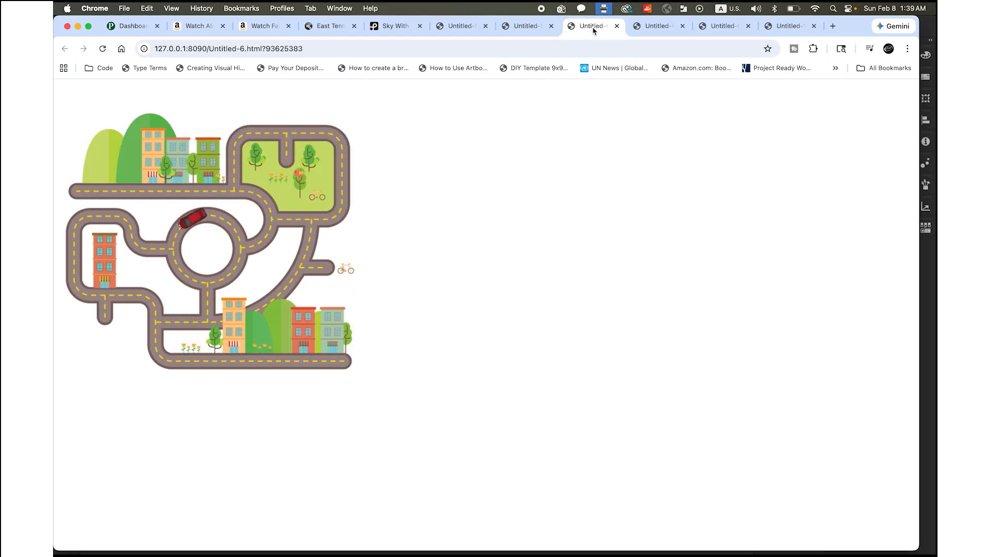
click(661, 31)
click(728, 29)
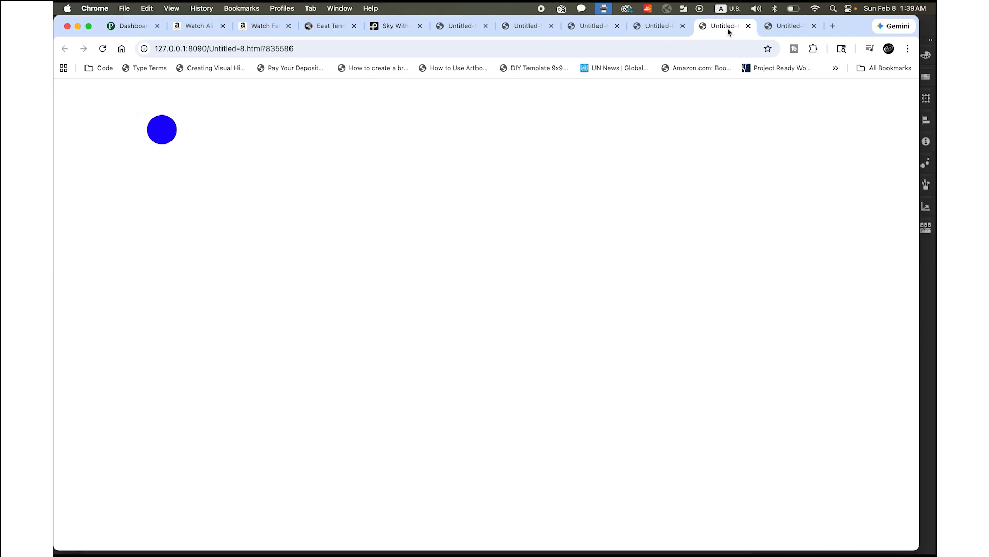
click(784, 27)
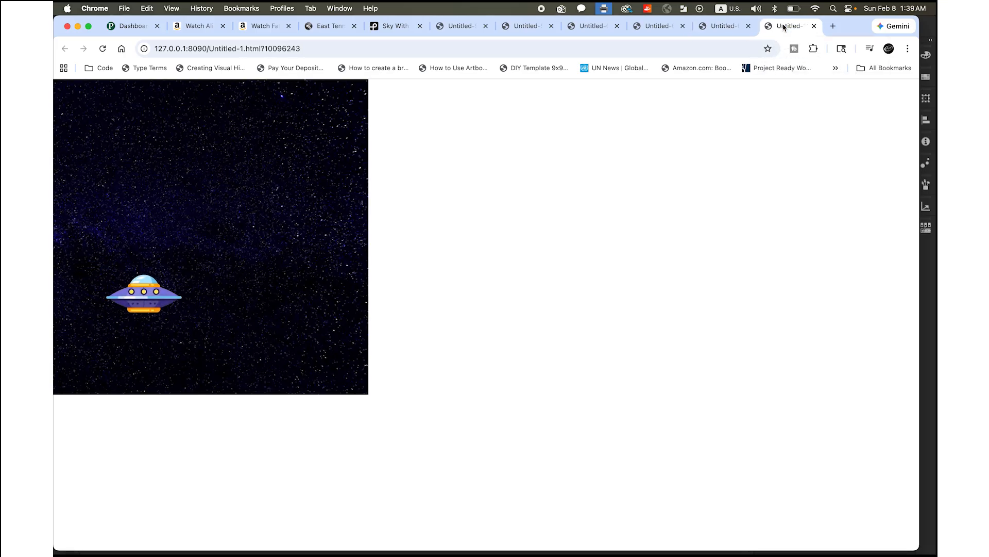